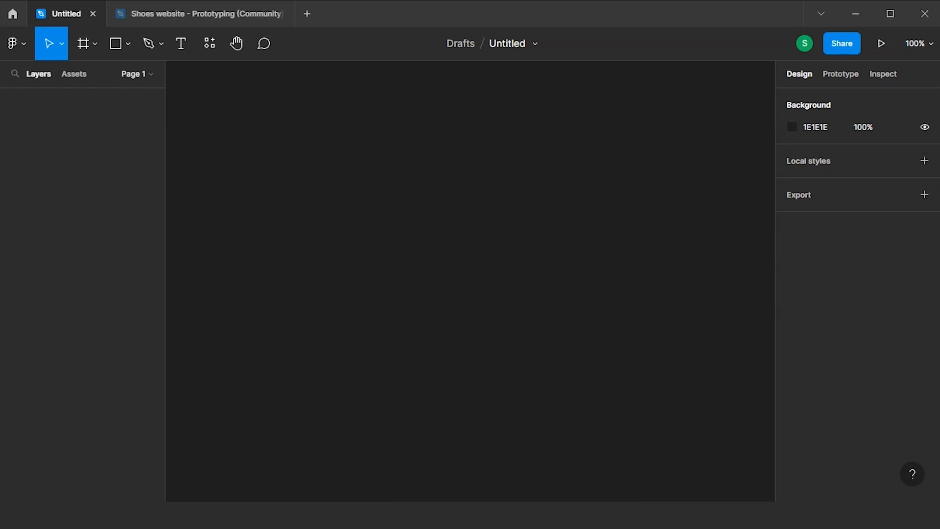
Step: Switch to the open Shoes website - Prototyping (Community) file and view its Home, Women and Product details frames
left_click(98, 13)
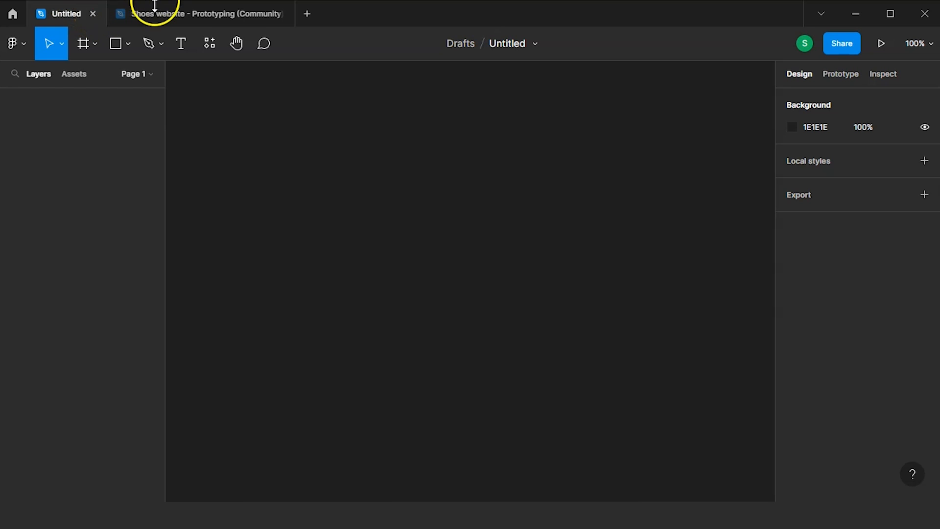
left_click(171, 14)
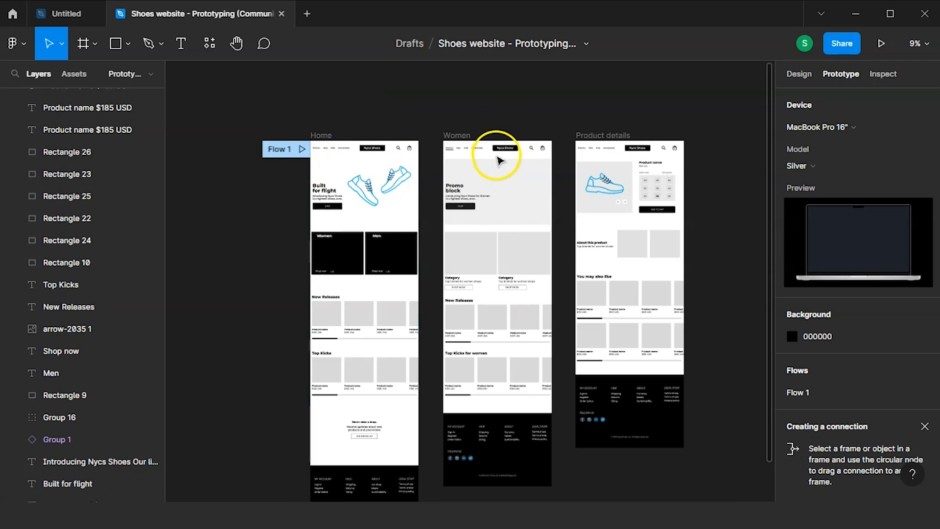
left_click(637, 165)
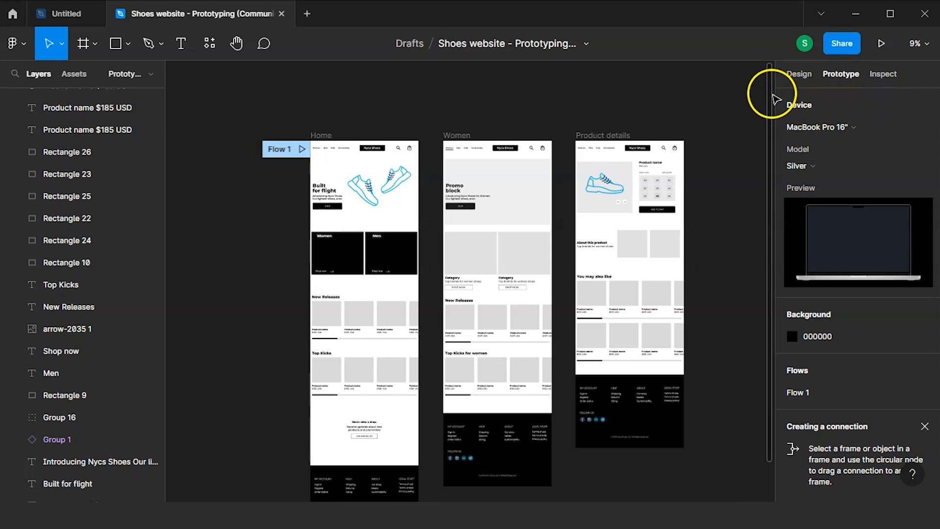
scroll(773, 100, "down", 1)
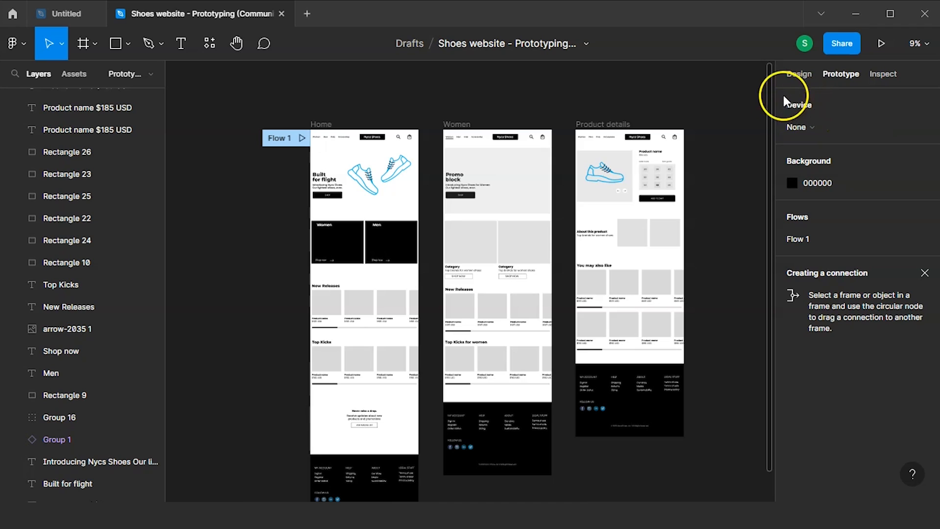
Step: Try iPhone 14 Pro Max and Apple Watch 40mm as the prototype's device
left_click(806, 127)
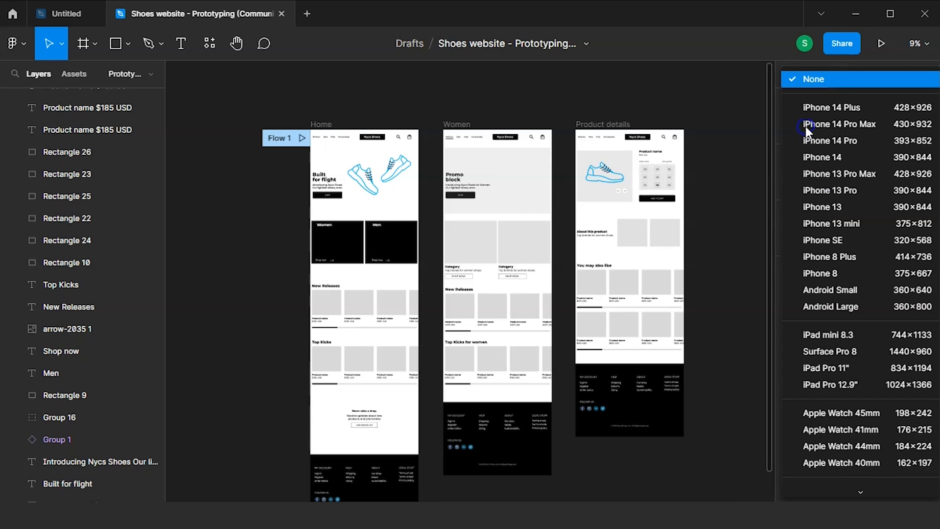
left_click(806, 126)
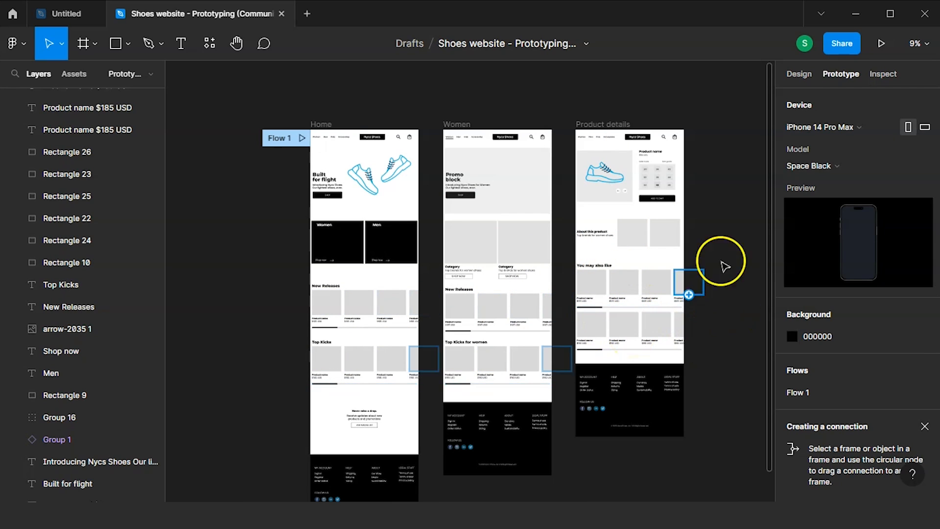
left_click(865, 123)
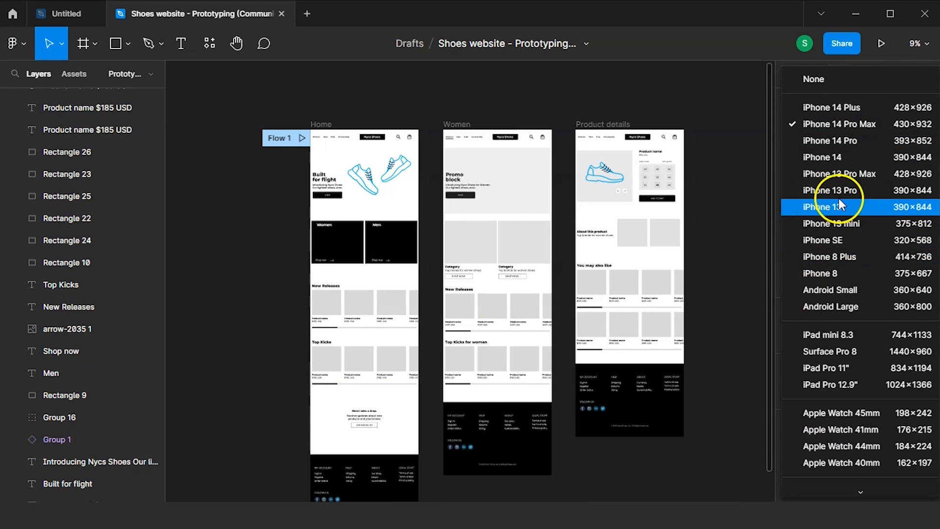
scroll(839, 366, "down", 3)
scroll(839, 365, "down", 1)
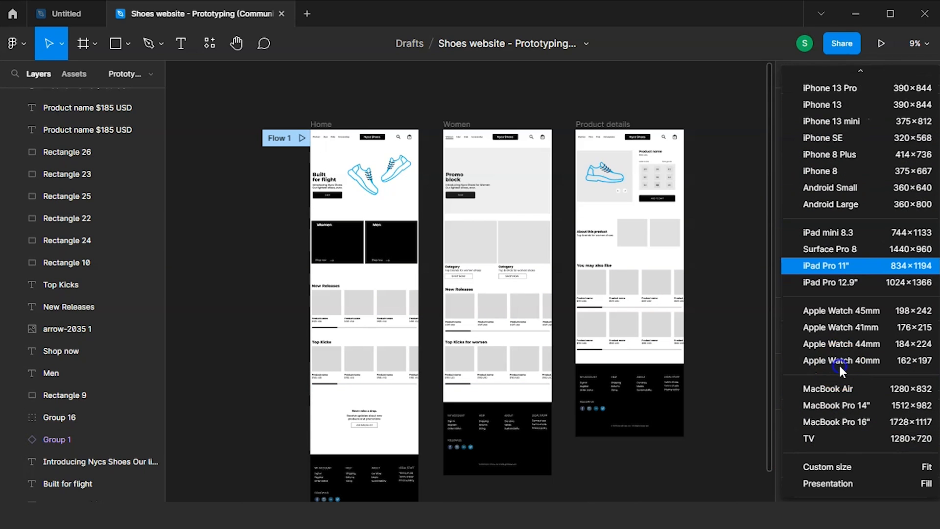
left_click(839, 363)
Step: Set the prototype's device to None
left_click(818, 126)
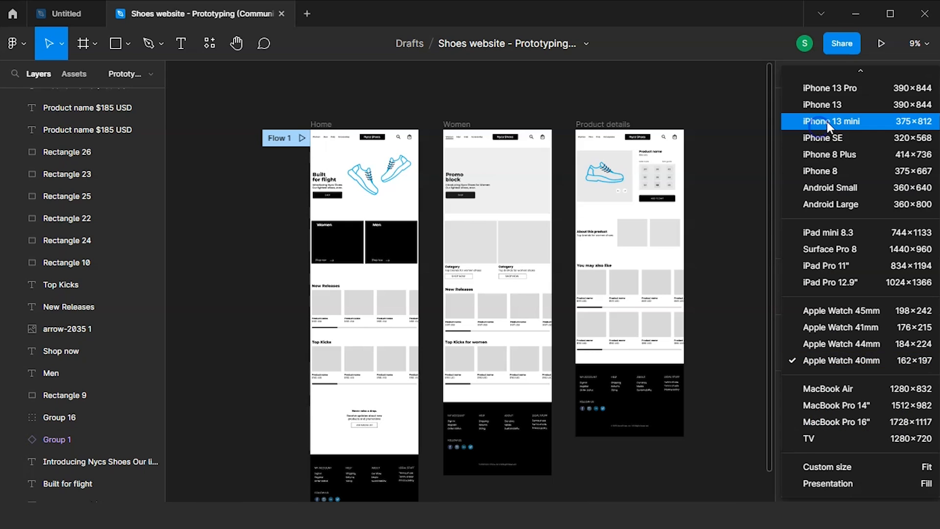
scroll(830, 120, "up", 3)
left_click(815, 73)
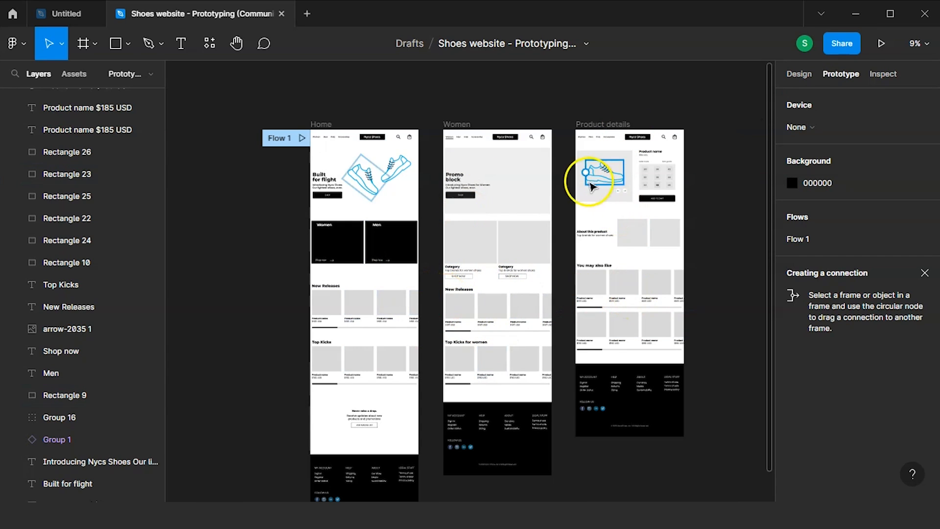
scroll(520, 213, "up", 3)
scroll(520, 215, "down", 2)
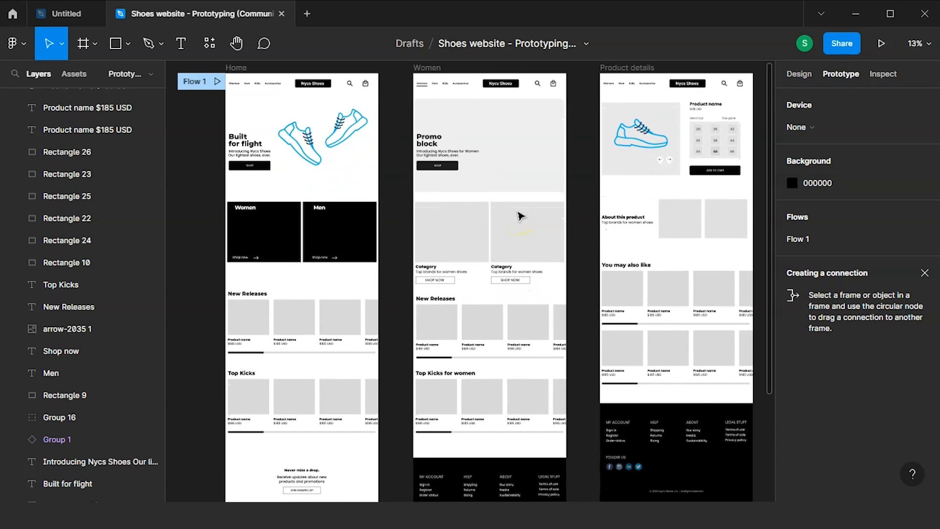
left_click(809, 128)
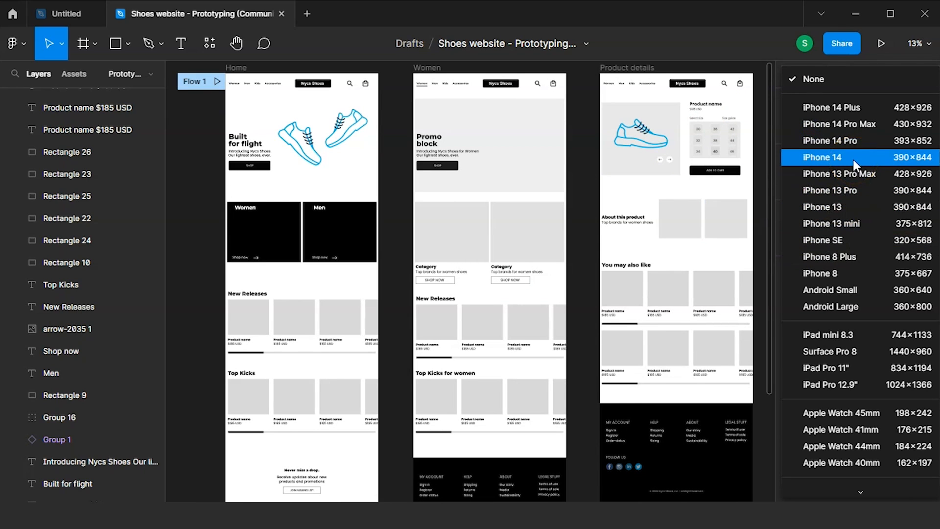
left_click(817, 73)
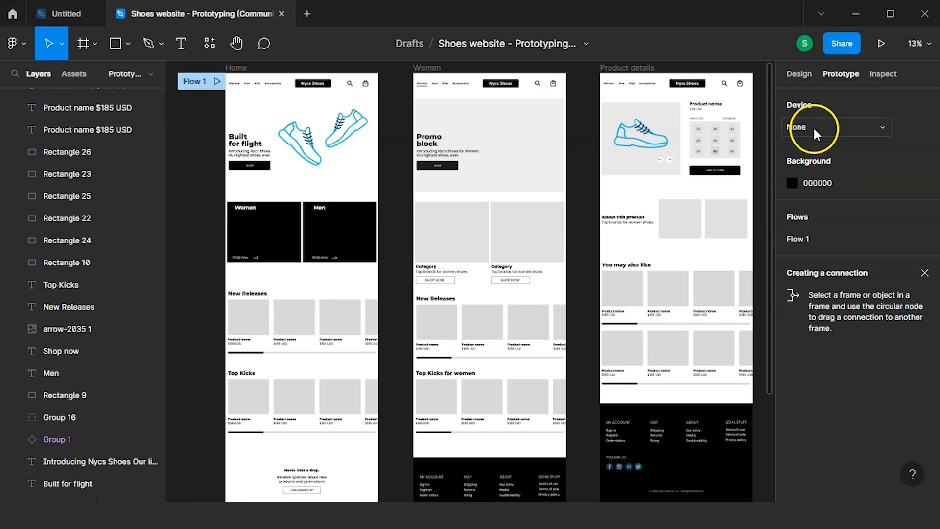
scroll(419, 234, "down", 2)
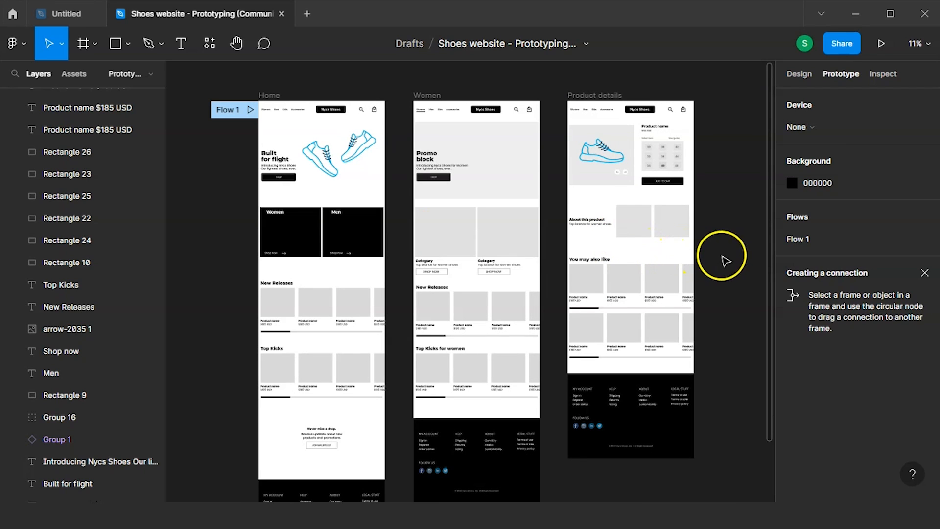
left_click(816, 181)
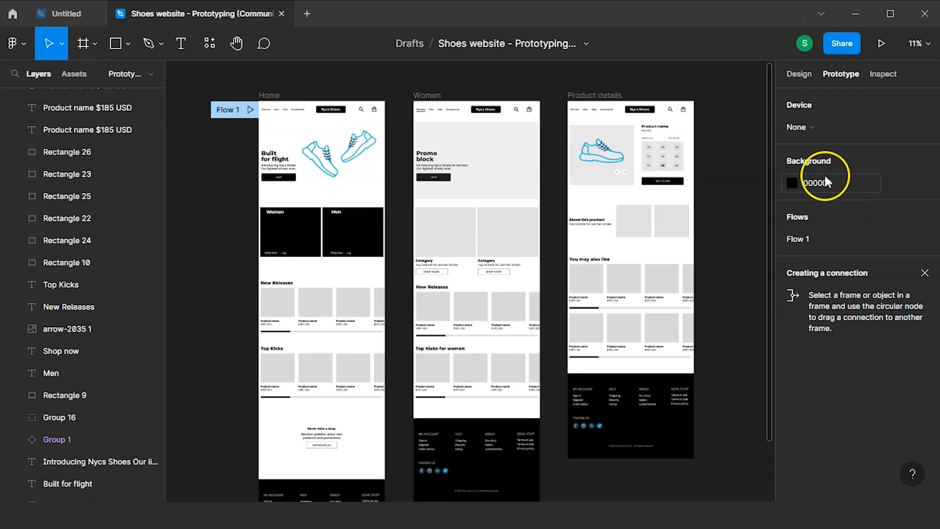
left_click(830, 141)
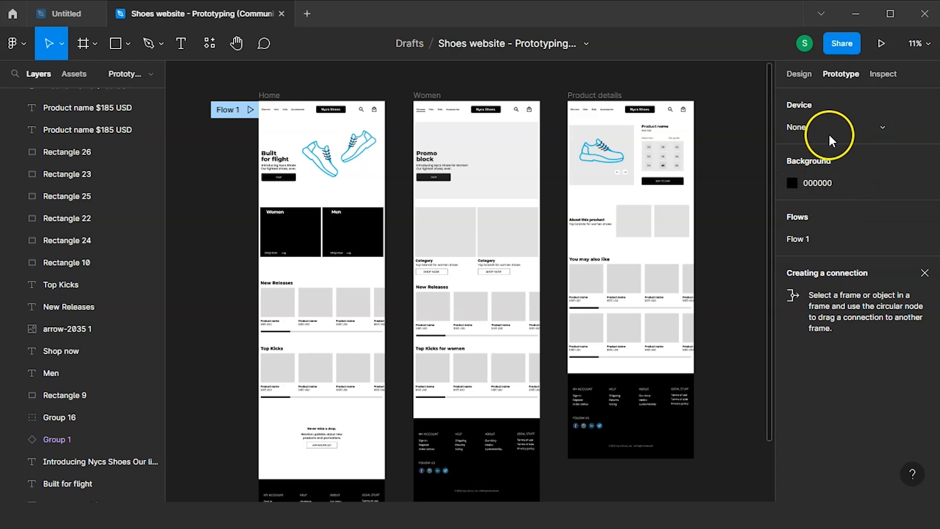
Step: Run the prototype preview and examine the Home page from its header down to the New Releases section
left_click(876, 51)
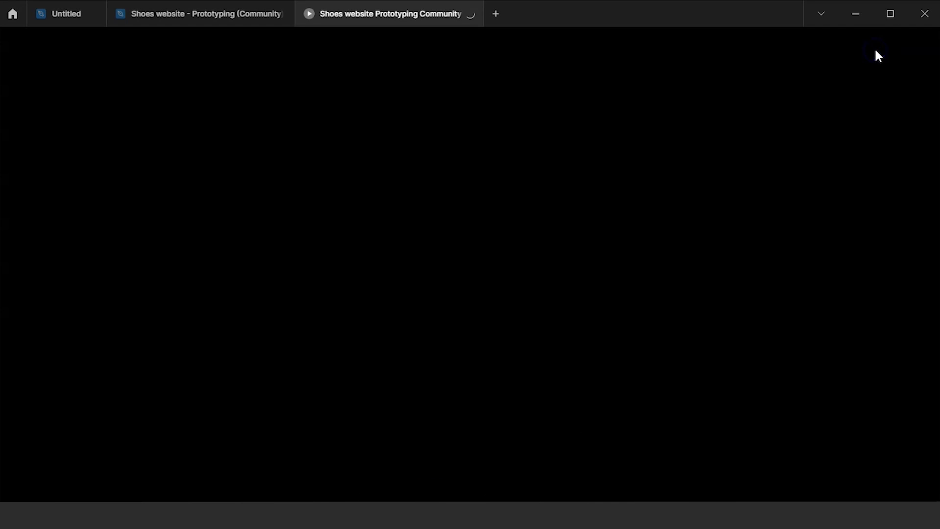
left_click(329, 155)
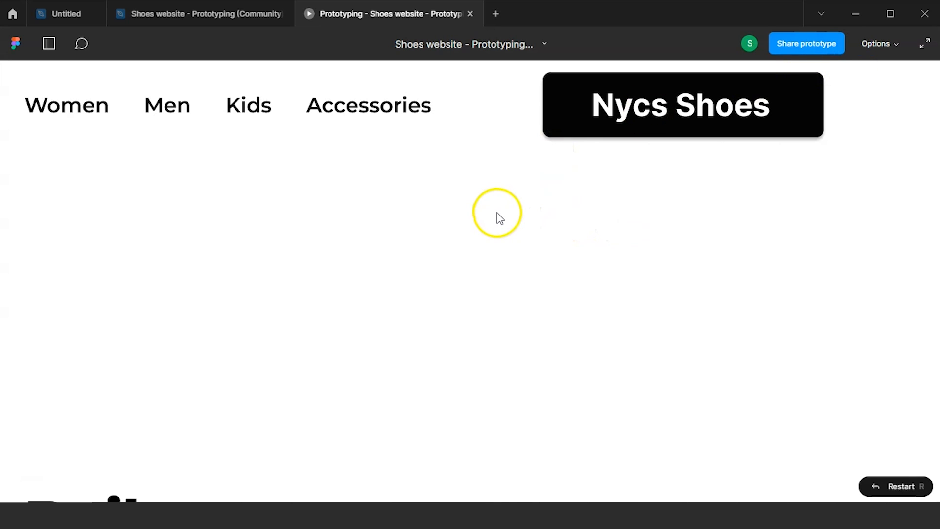
scroll(415, 263, "down", 2)
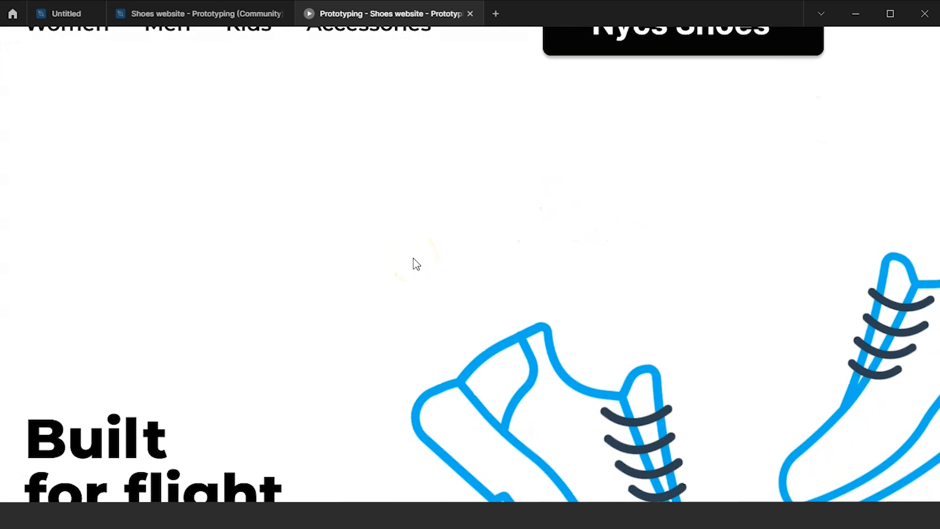
scroll(416, 264, "down", 5)
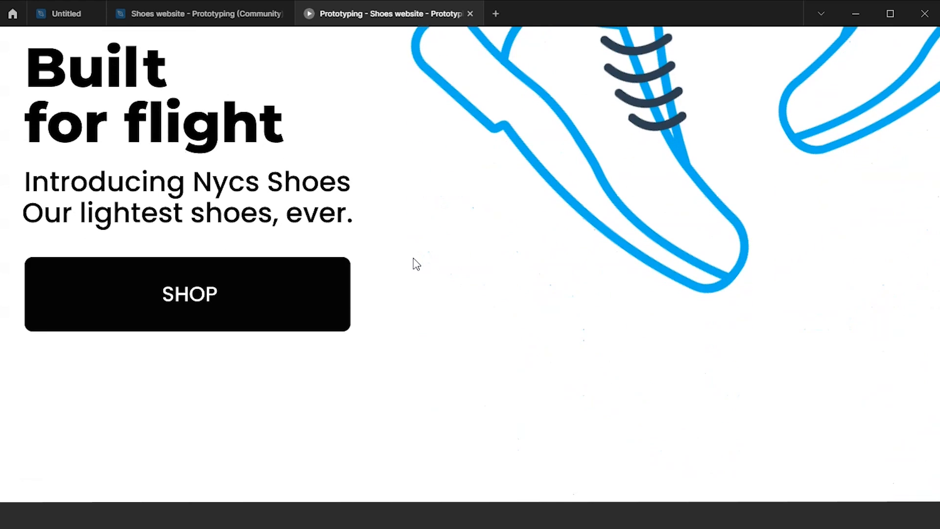
scroll(413, 258, "right", 4)
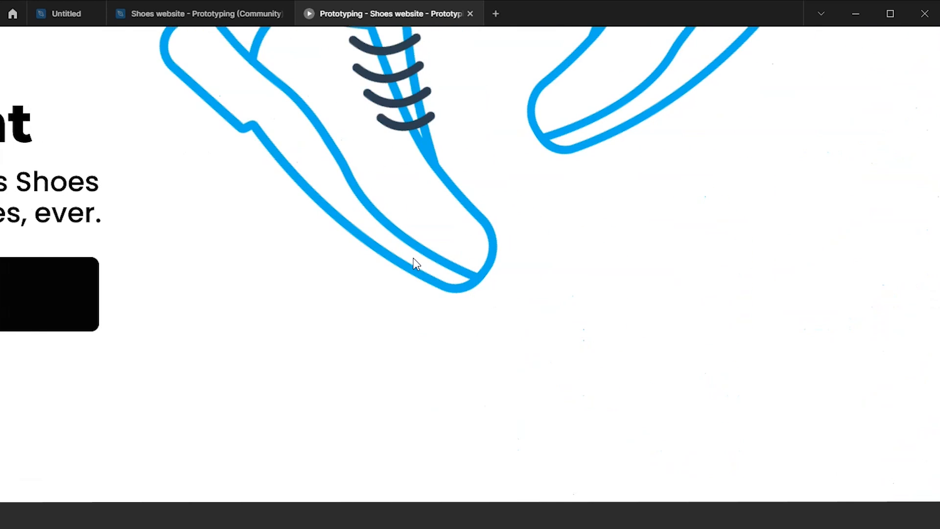
scroll(596, 294, "down", 3)
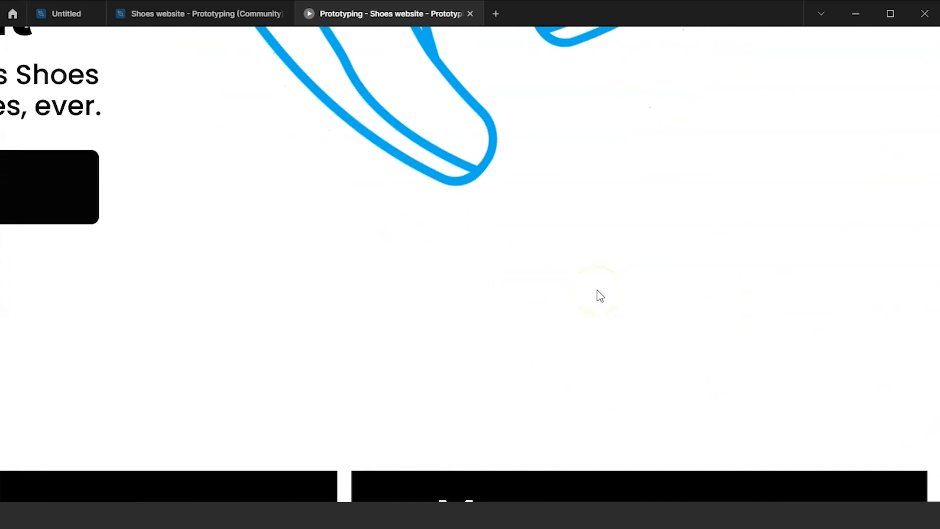
scroll(598, 294, "down", 1)
scroll(265, 279, "left", 4)
scroll(264, 279, "down", 4)
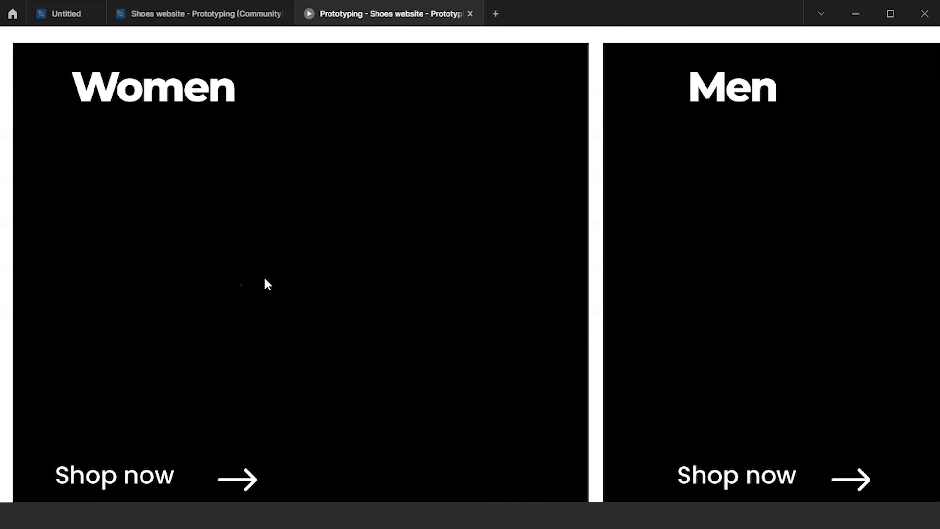
scroll(265, 281, "down", 3)
scroll(265, 279, "down", 2)
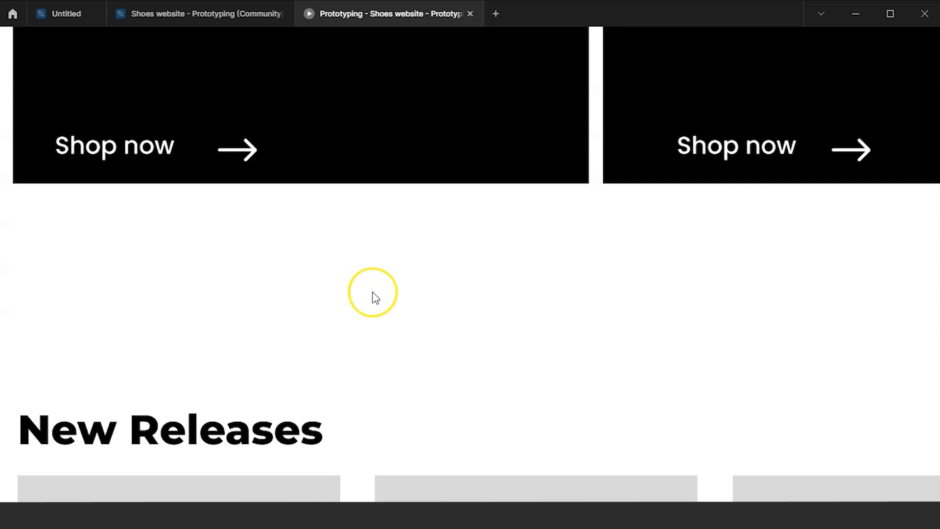
scroll(372, 294, "right", 5)
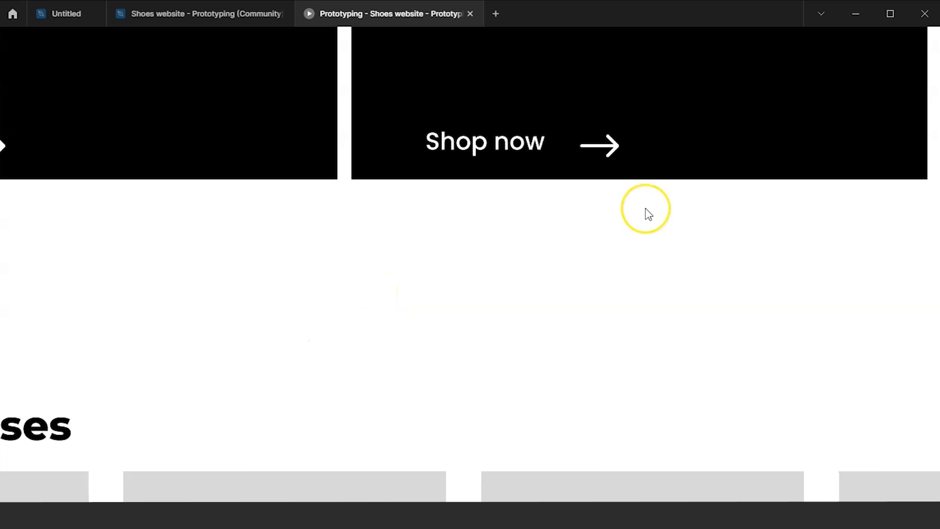
Step: Go back to the upper part of the Home page and close the prototype preview
scroll(668, 198, "up", 10)
scroll(668, 199, "right", 3)
left_click(660, 172)
scroll(519, 196, "left", 4)
left_click(508, 192)
key("ctrl+w")
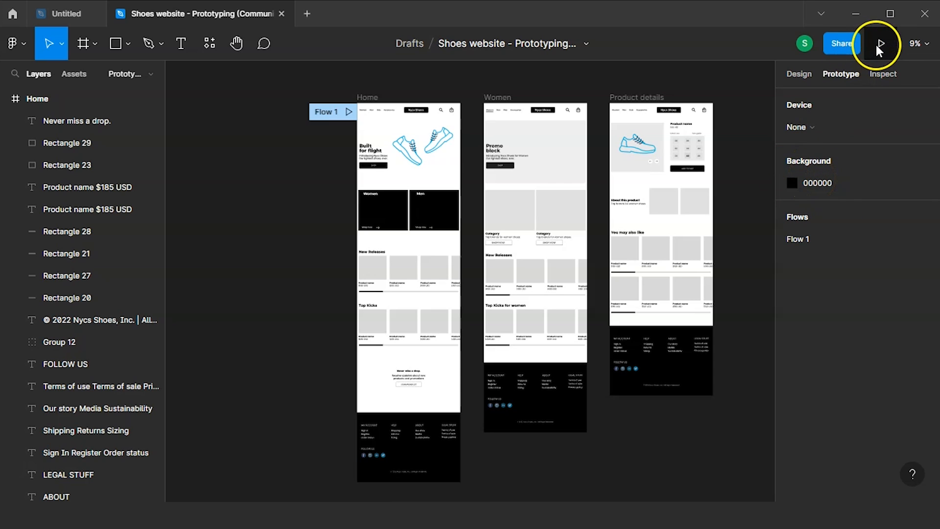
Step: Select the Home frame to check its design and prototype settings, including the flow starting point, and deselect it
left_click(368, 96)
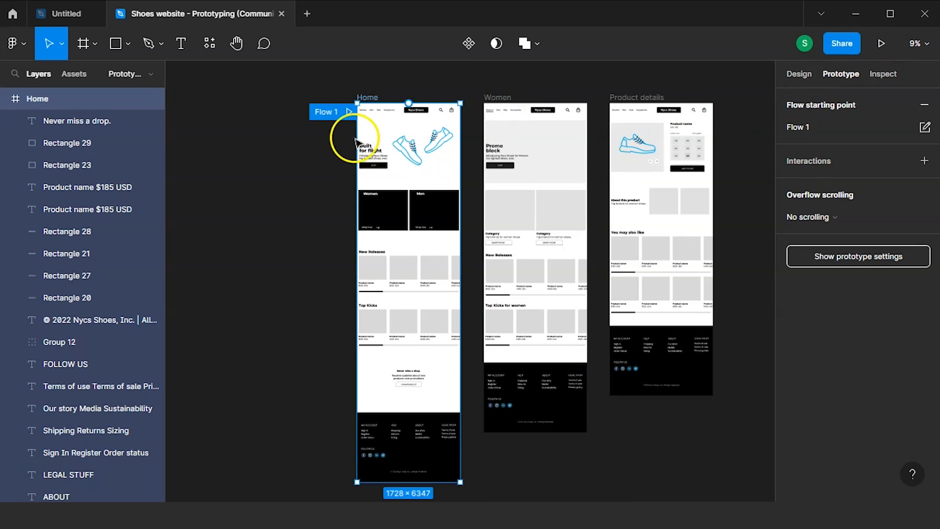
left_click(385, 126)
left_click(370, 98)
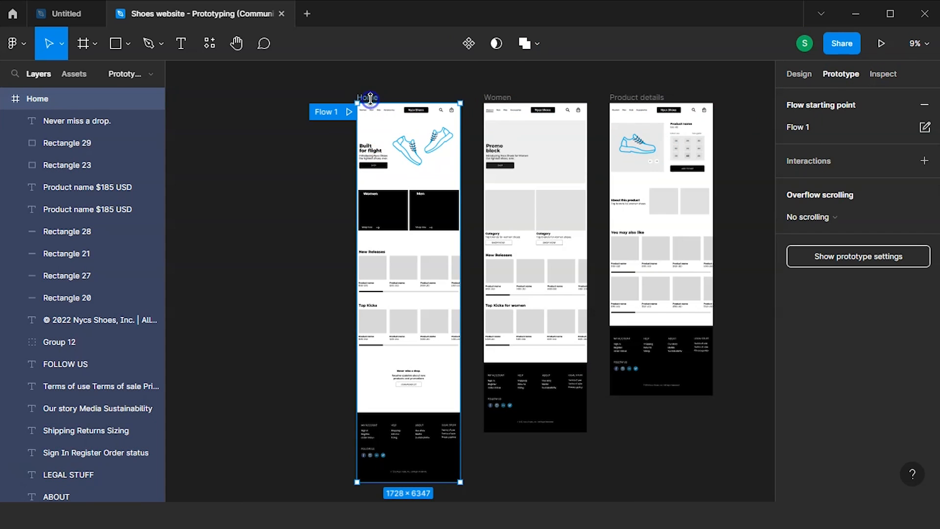
left_click(798, 78)
left_click(837, 75)
left_click(409, 194)
left_click(319, 219)
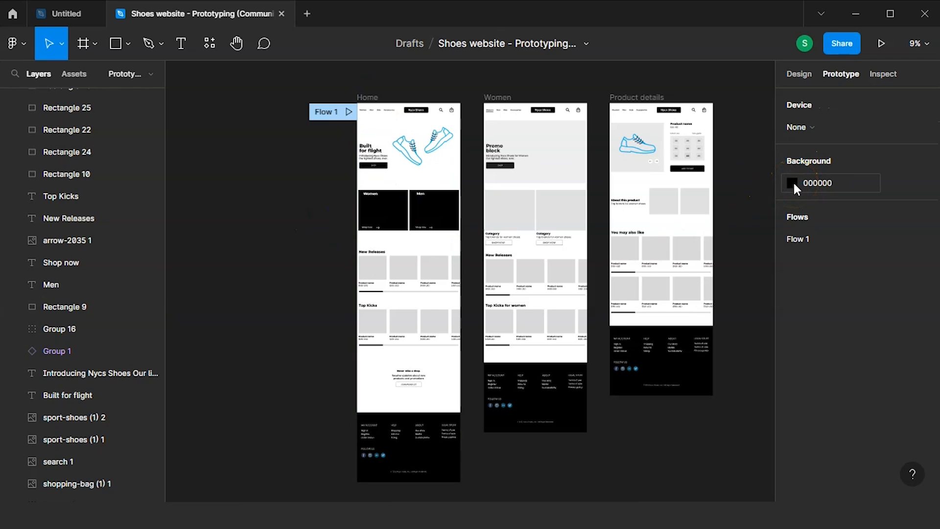
Step: Set the prototype's background colour to the light grey document colour D9D9D9
left_click(792, 180)
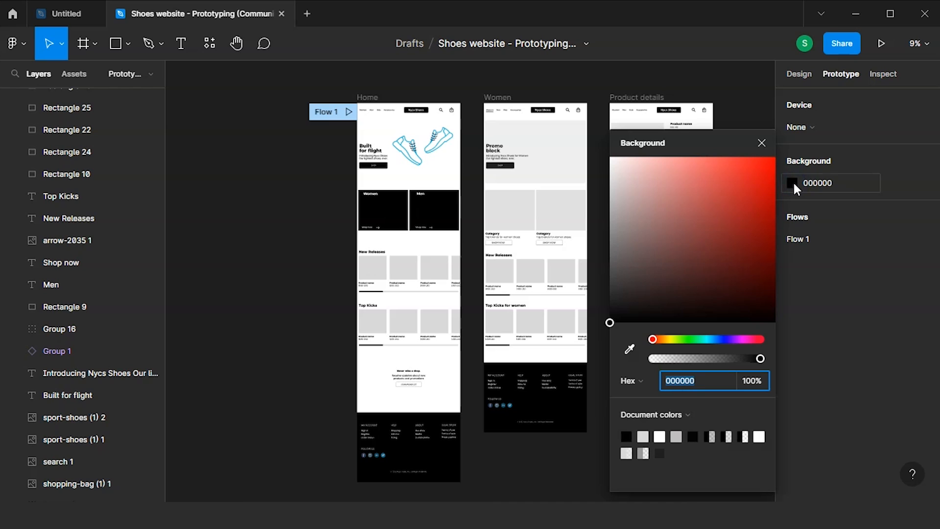
left_click(762, 143)
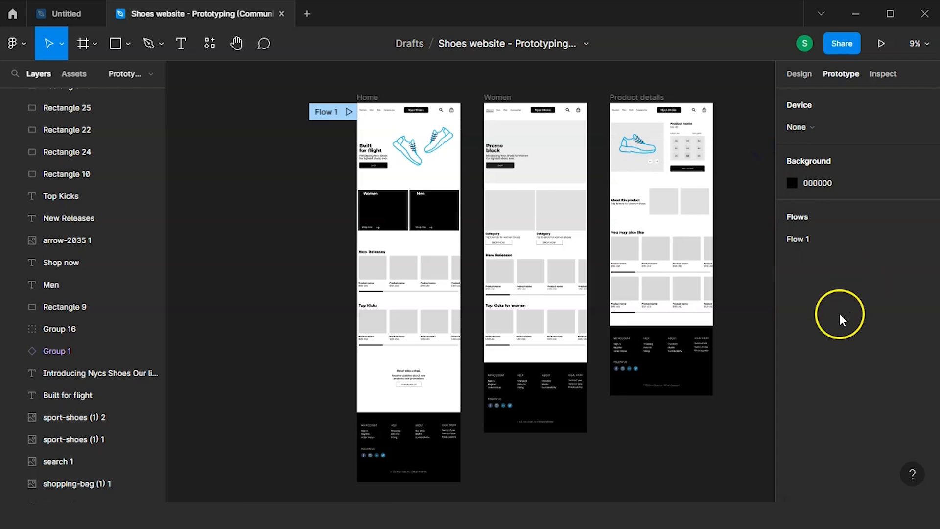
left_click(793, 182)
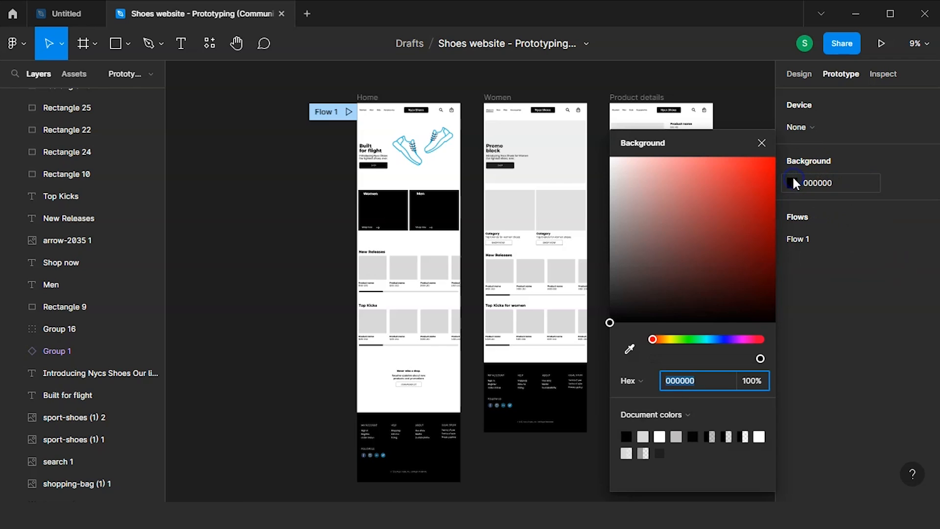
left_click(643, 435)
left_click(641, 435)
left_click(773, 144)
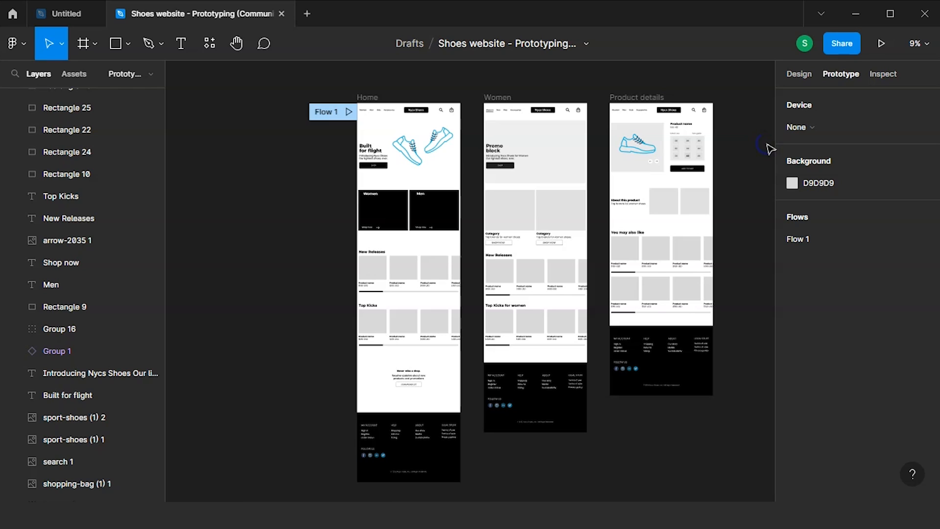
left_click(802, 182)
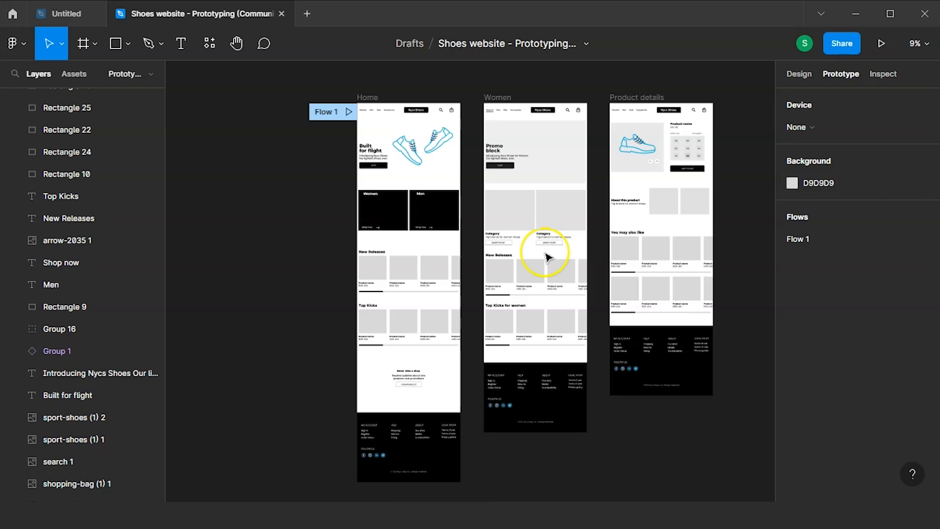
scroll(546, 253, "up", 3)
scroll(548, 257, "down", 2)
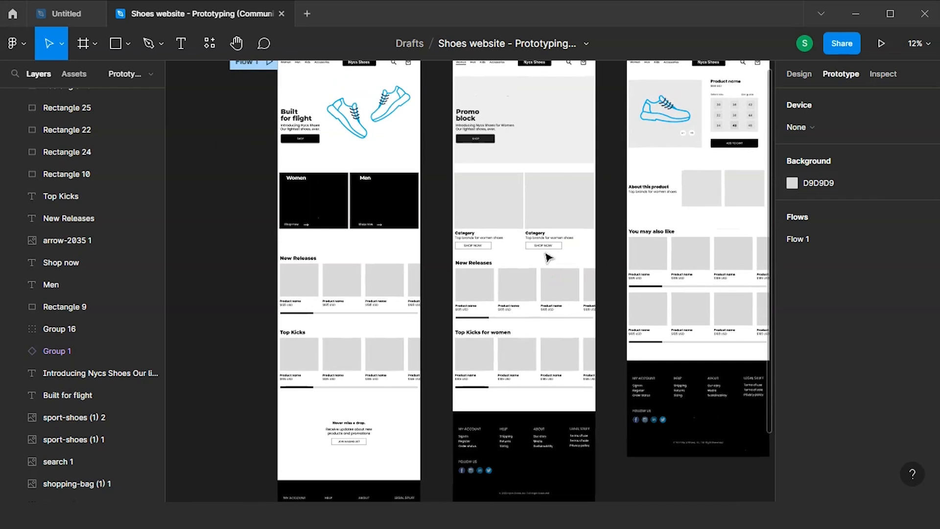
Step: Examine the Home, Women and Product details frames side by side, and look closely at the Home frame's header
scroll(523, 258, "down", 3)
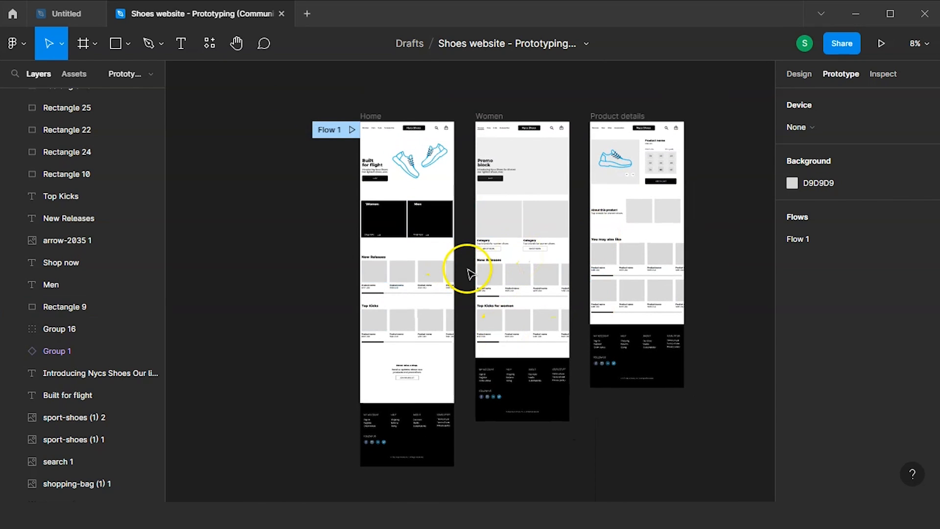
scroll(465, 266, "up", 2)
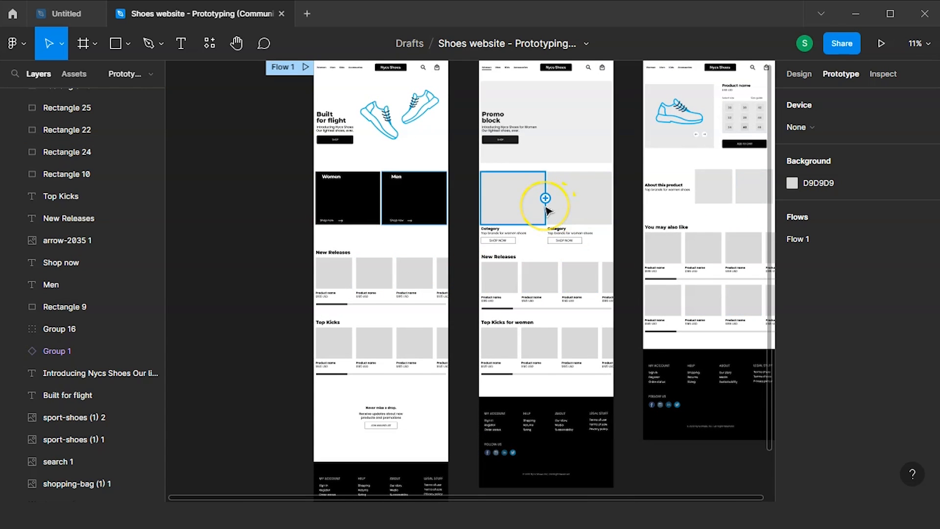
scroll(547, 211, "up", 1)
left_click(520, 210)
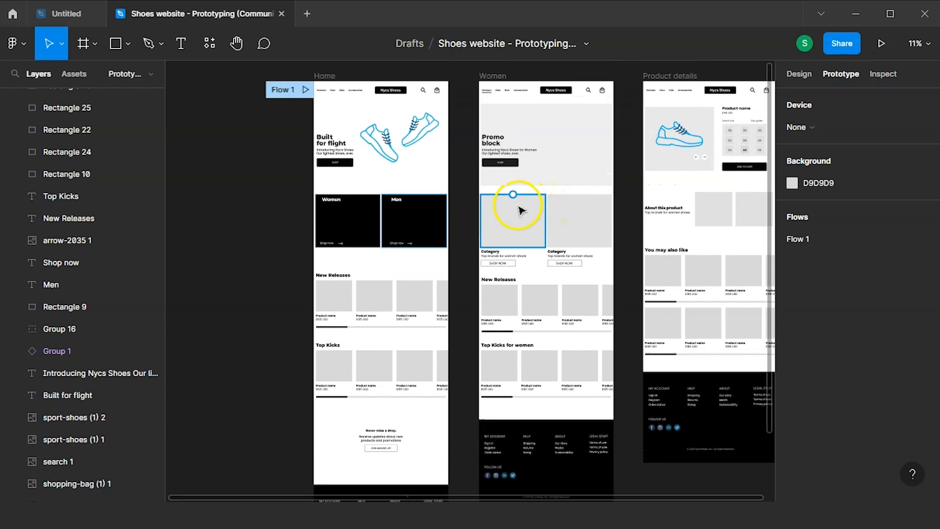
scroll(434, 130, "right", 3)
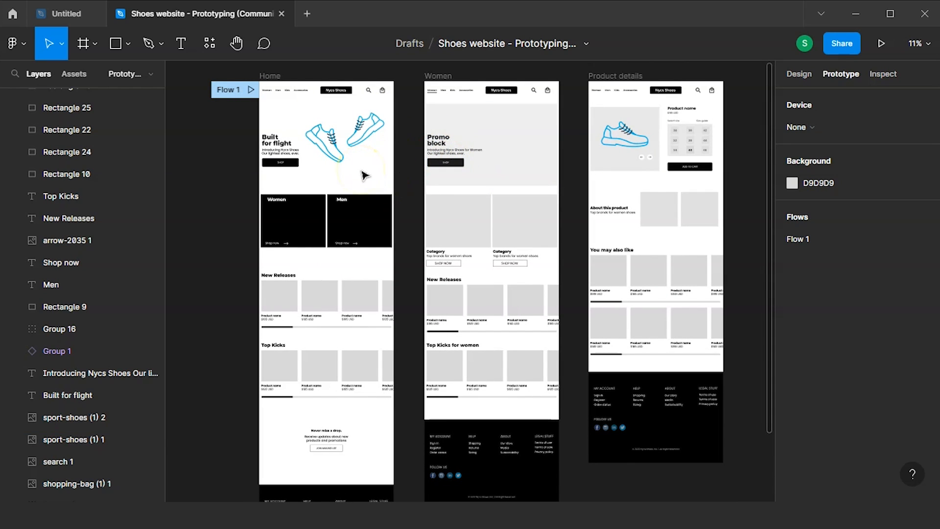
scroll(321, 151, "up", 5)
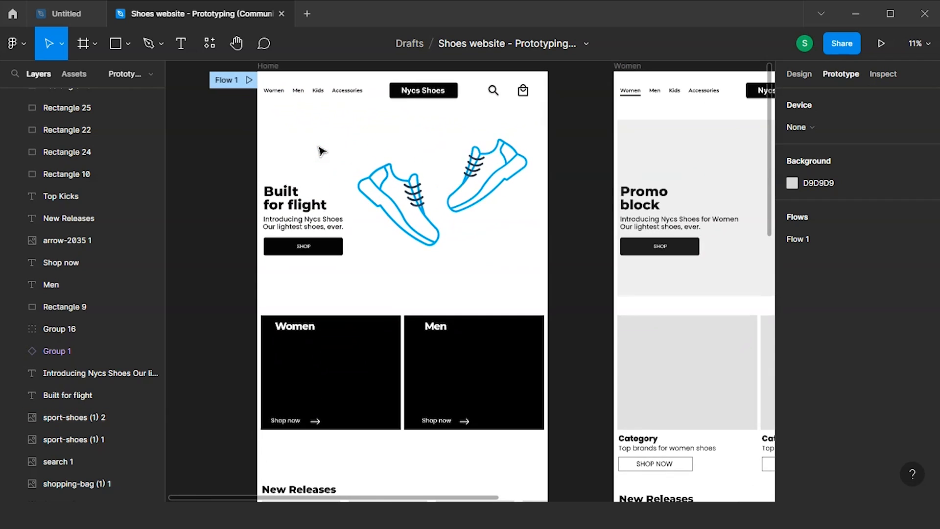
scroll(321, 151, "up", 5)
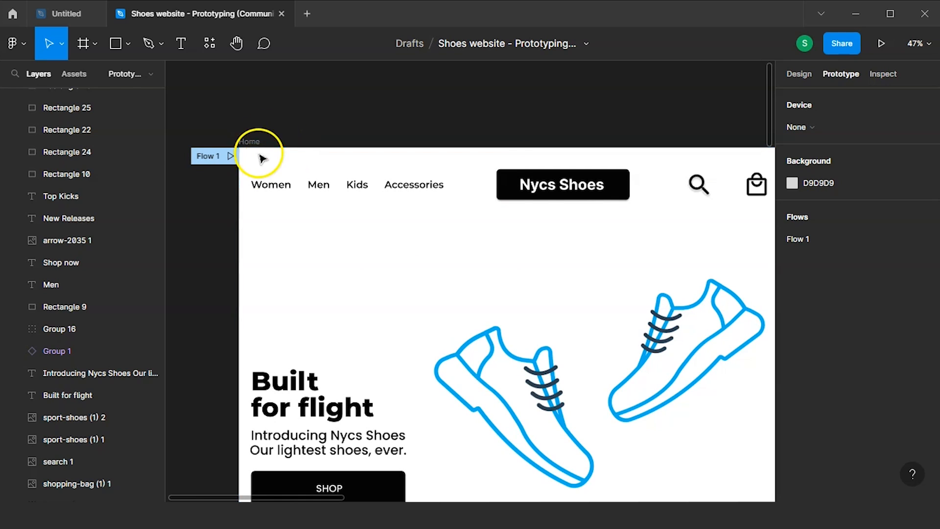
scroll(345, 210, "down", 1)
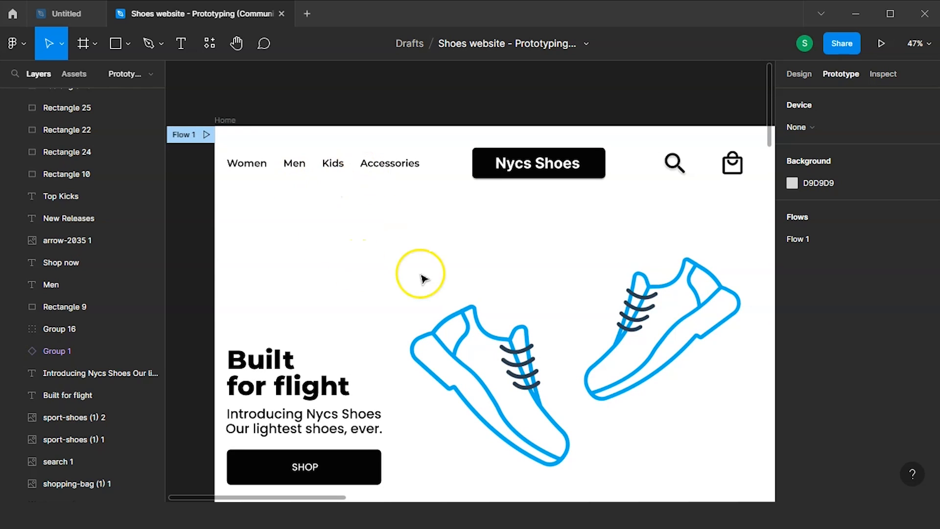
Step: Compare the Women frame's header menu and promo block with the Home frame's header menu and hero section
scroll(422, 276, "right", 5)
scroll(669, 293, "right", 6)
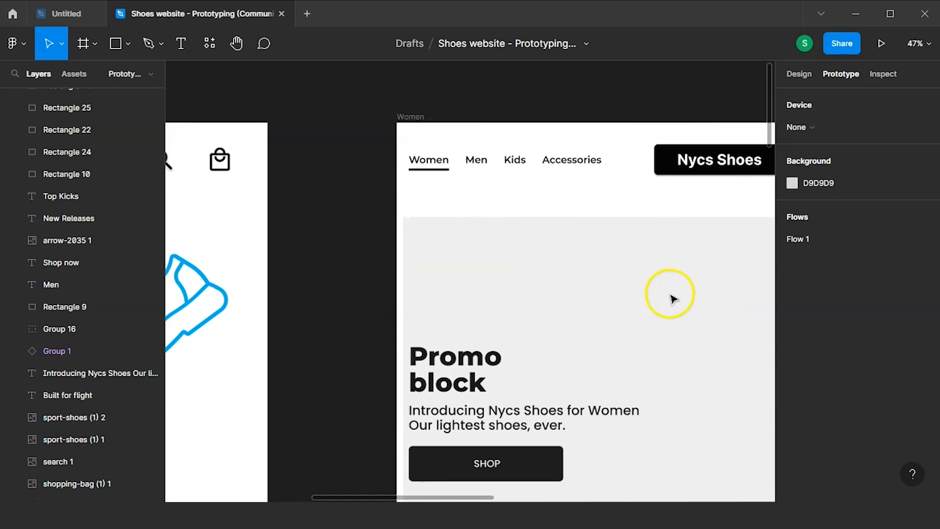
scroll(490, 217, "right", 2)
scroll(490, 218, "up", 1)
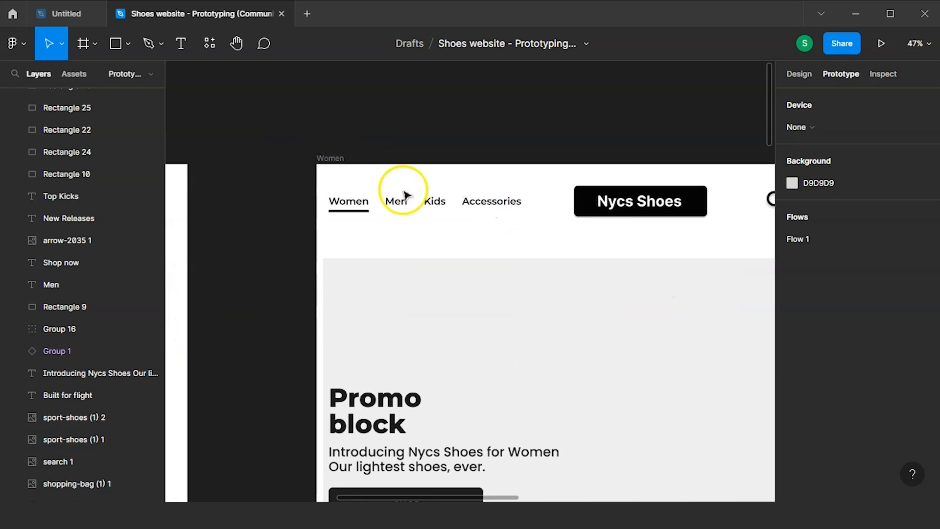
scroll(428, 259, "left", 3)
scroll(428, 259, "down", 3)
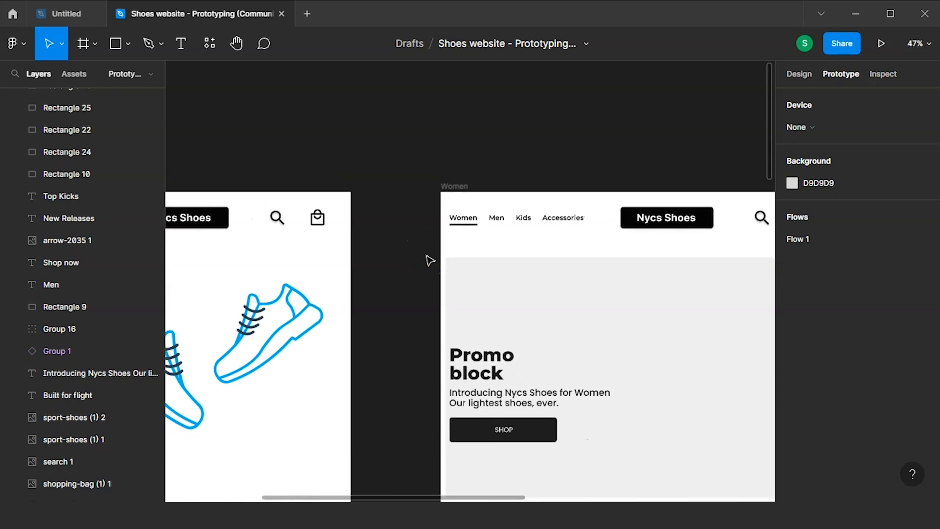
scroll(325, 261, "left", 3)
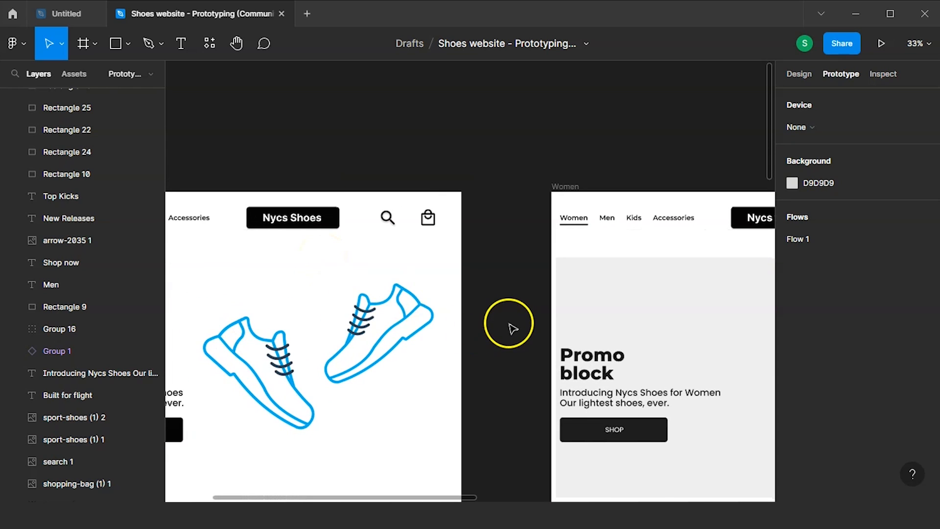
left_click(421, 335)
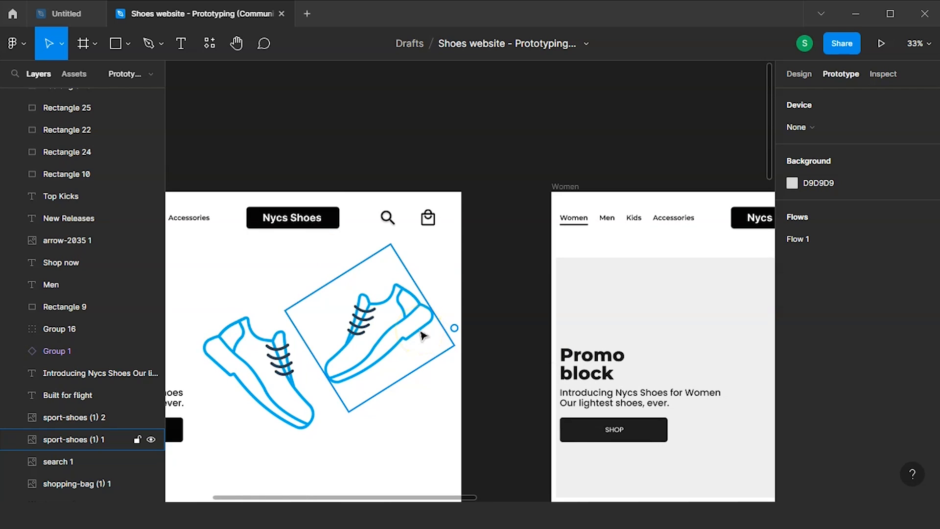
scroll(263, 318, "left", 2)
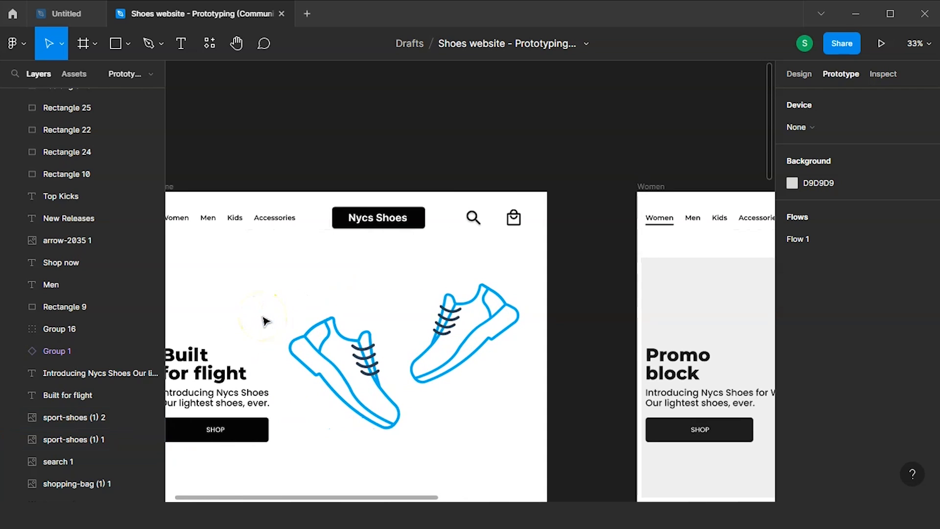
scroll(333, 335, "left", 5)
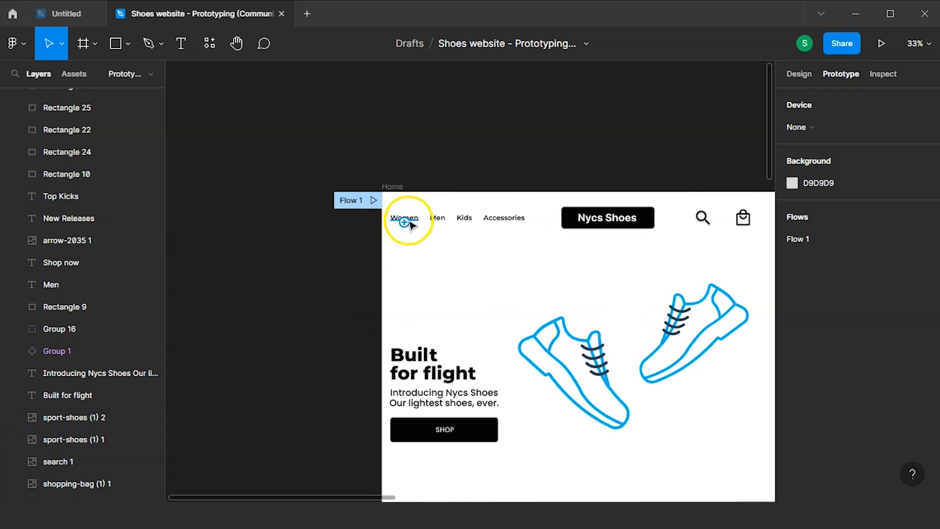
Step: Try to connect the Women menu item in the Home header to the Women frame as a prototype interaction
left_click(414, 222)
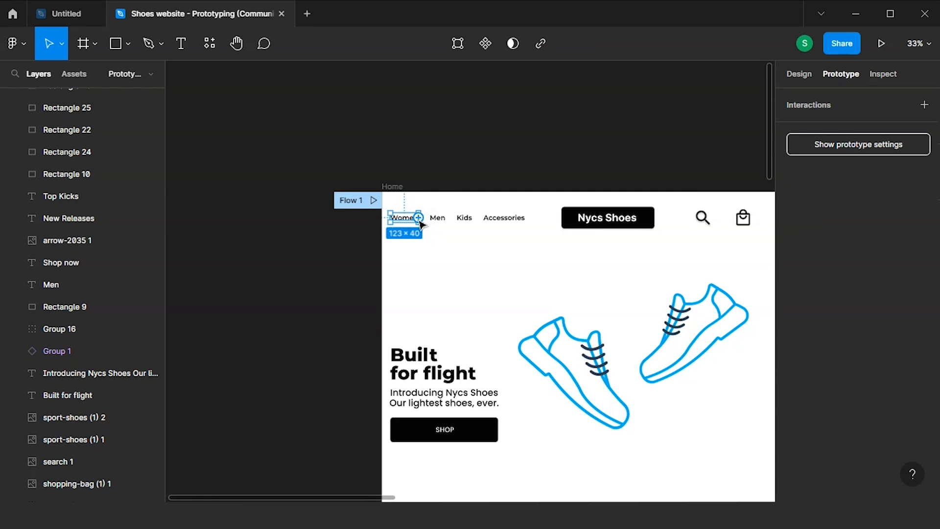
scroll(420, 224, "up", 5)
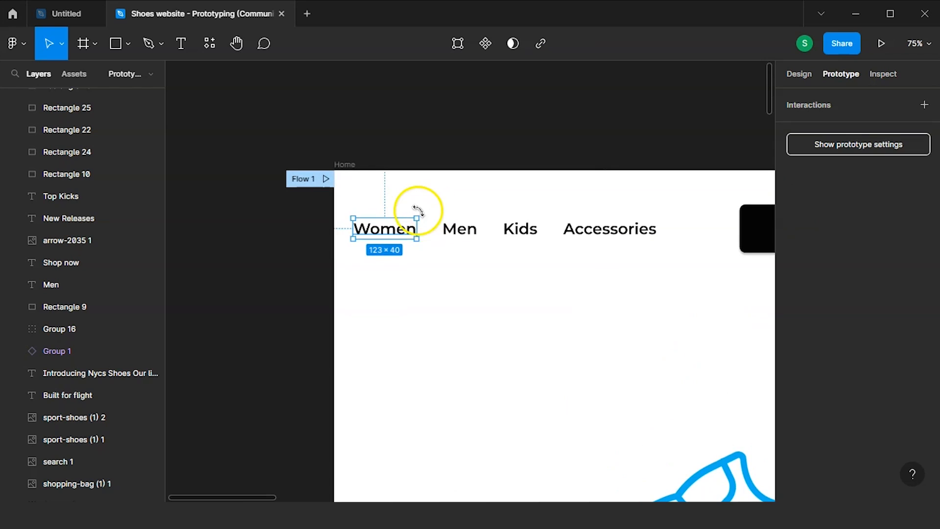
scroll(417, 211, "up", 3)
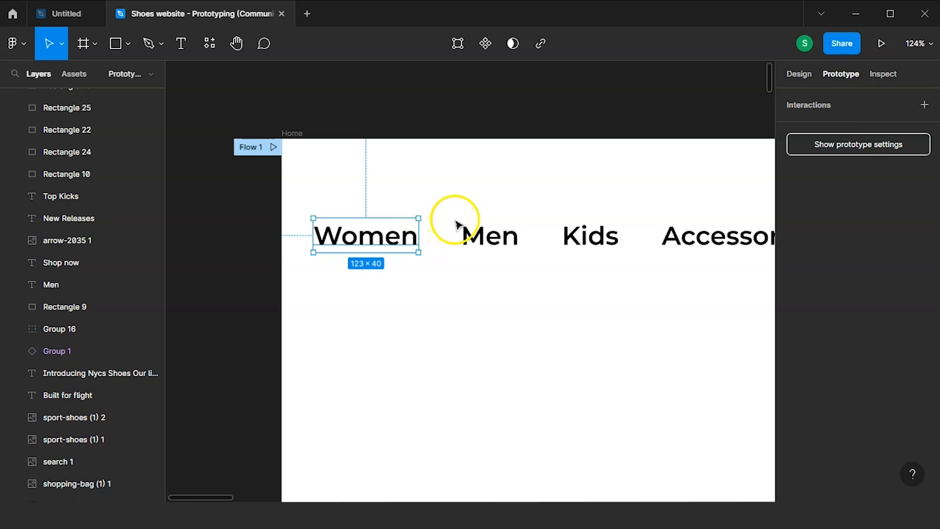
left_click_drag(419, 235, 336, 244)
scroll(336, 244, "right", 3)
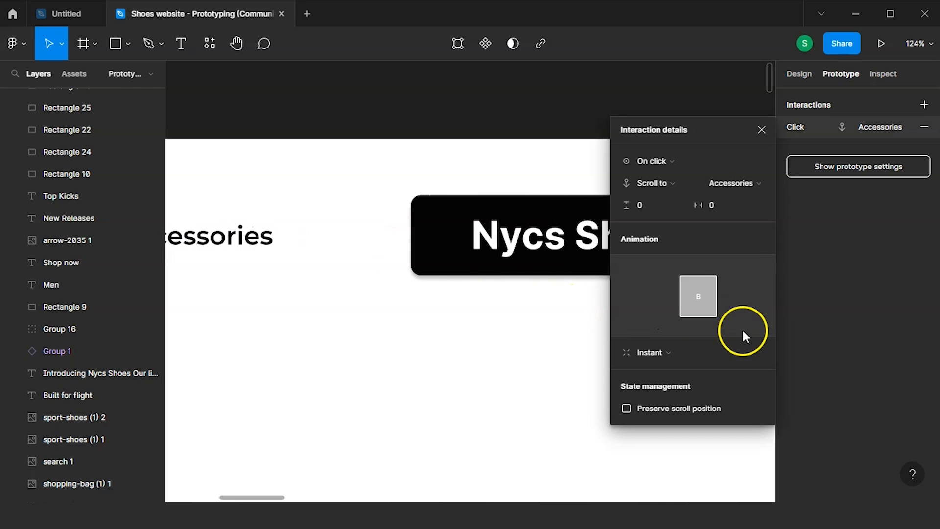
left_click(762, 131)
scroll(422, 267, "up", 5)
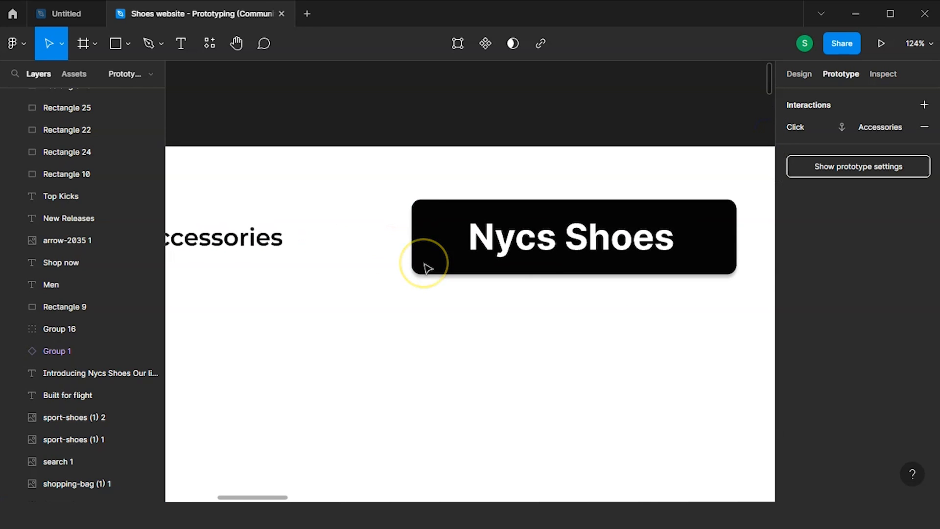
scroll(433, 273, "left", 4)
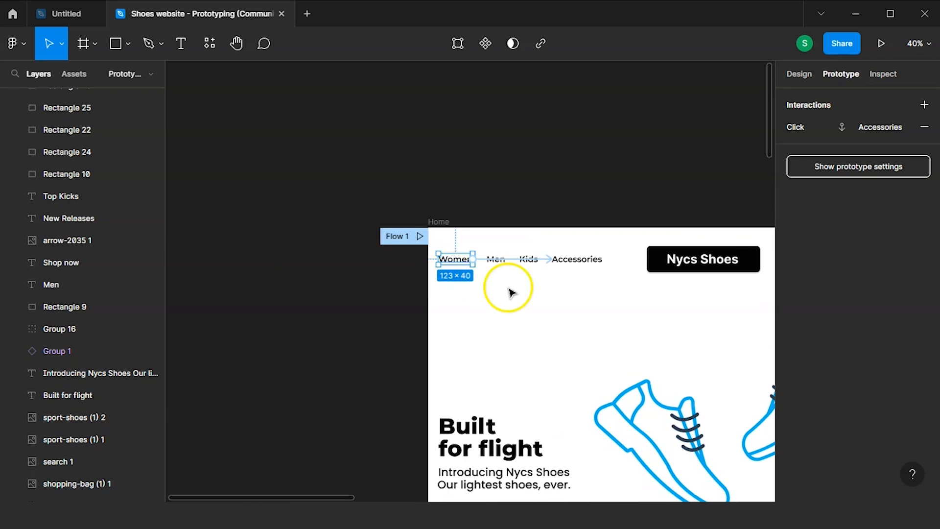
Step: Remove the interaction that links the Women menu item in the Home header to Accessories
left_click(475, 192)
left_click(405, 260)
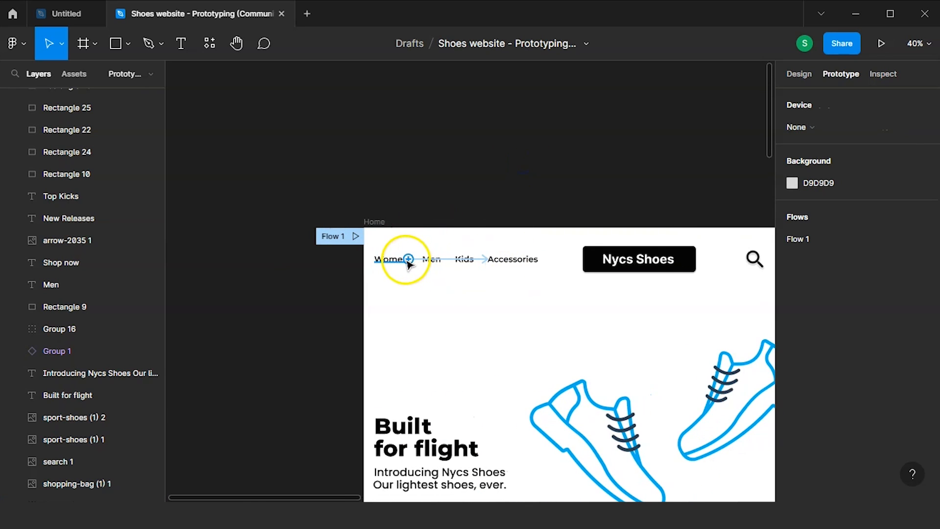
left_click_drag(486, 260, 554, 324)
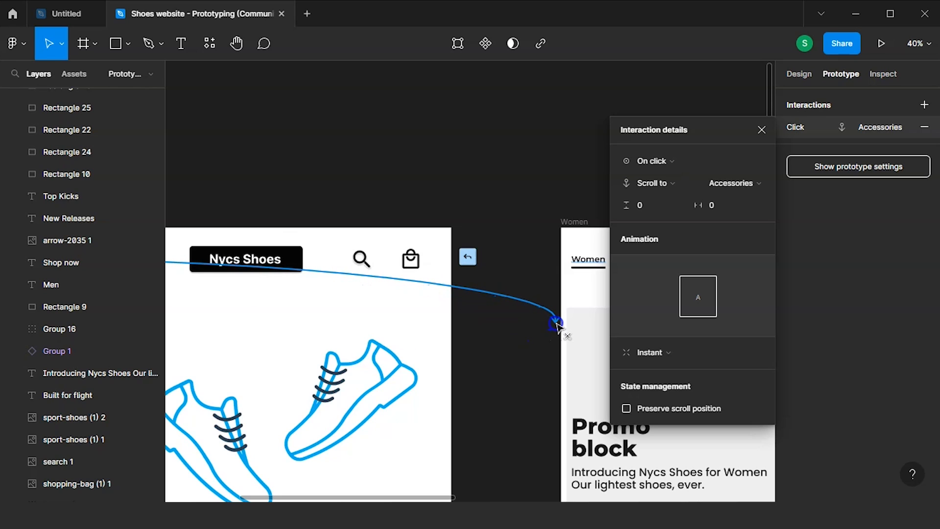
mouse_move(556, 324)
left_mouse_down()
mouse_move(549, 340)
mouse_move(558, 341)
left_mouse_up()
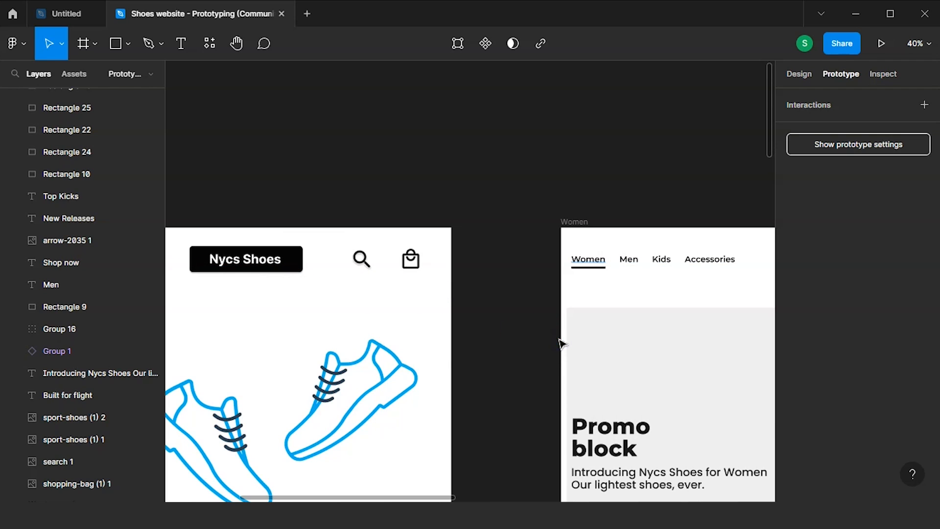
Step: Connect the Women menu item in the Home header to the Women frame with an on-click Navigate to interaction using Instant animation, and deselect it
scroll(478, 356, "down", 5, "ctrl")
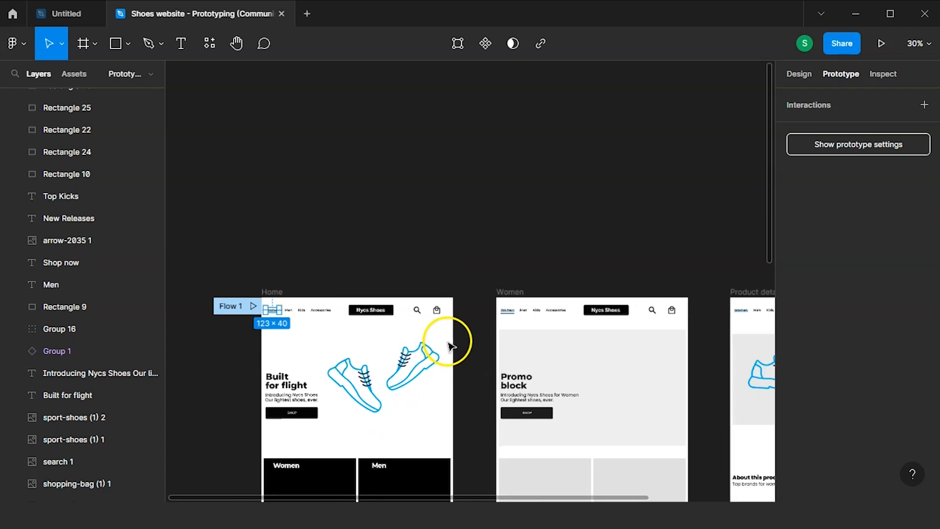
scroll(451, 346, "down", 1, "ctrl")
left_click(418, 239)
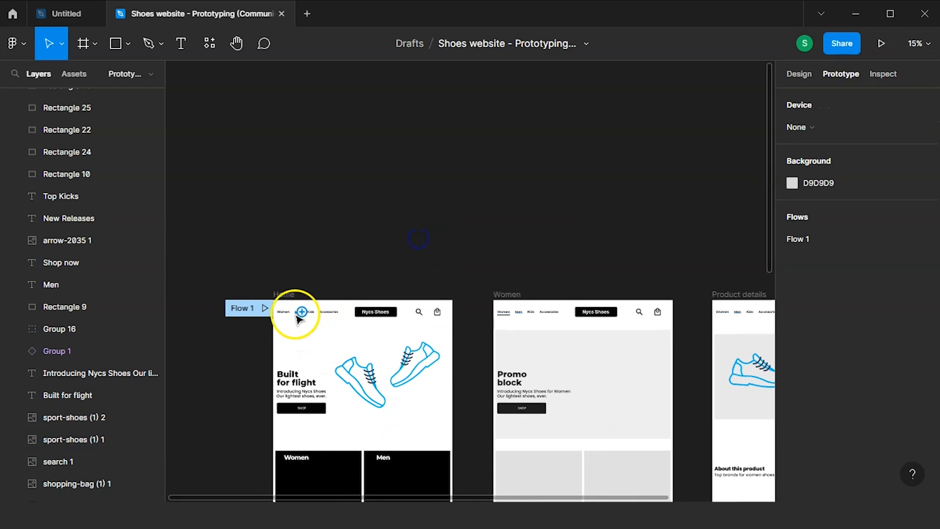
scroll(288, 317, "up", 3, "ctrl")
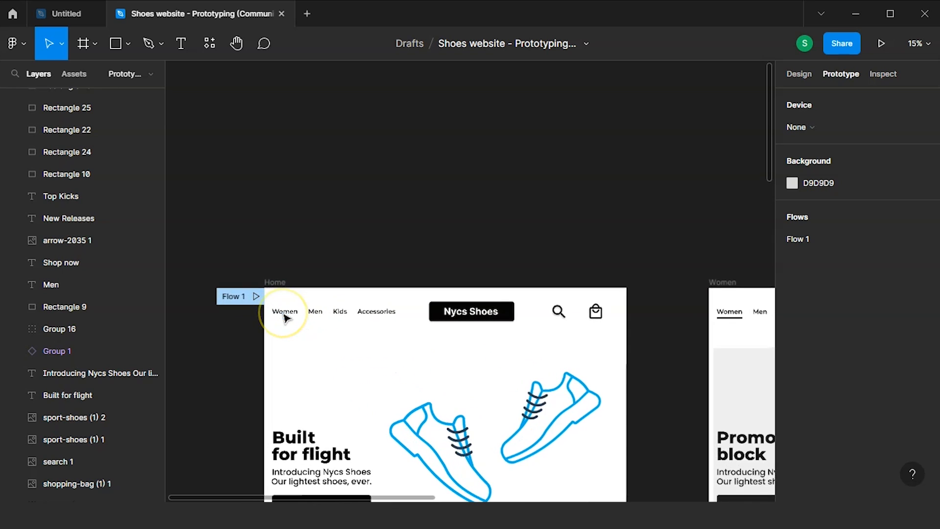
left_click_drag(297, 312, 717, 407)
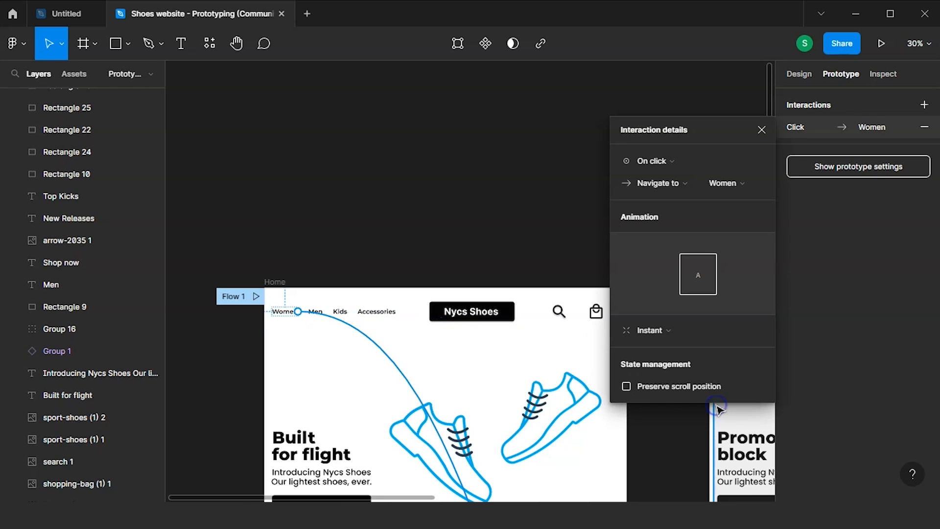
scroll(568, 451, "right", 3)
scroll(568, 452, "down", 5)
scroll(567, 451, "down", 5)
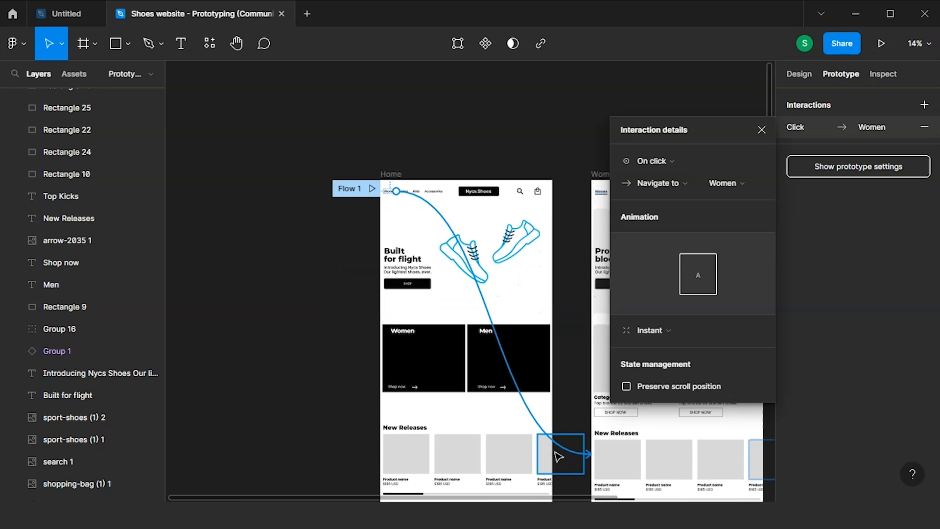
scroll(557, 453, "down", 1)
left_click(556, 454)
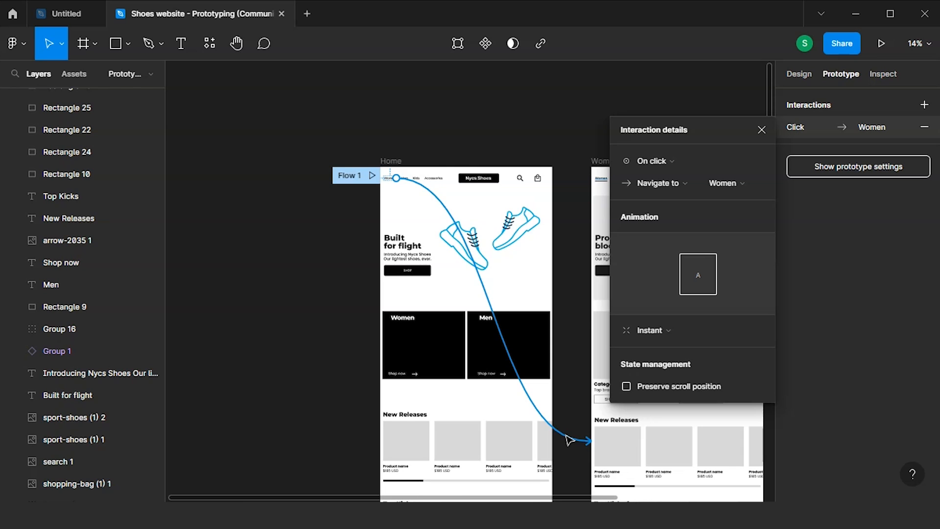
left_click(442, 132)
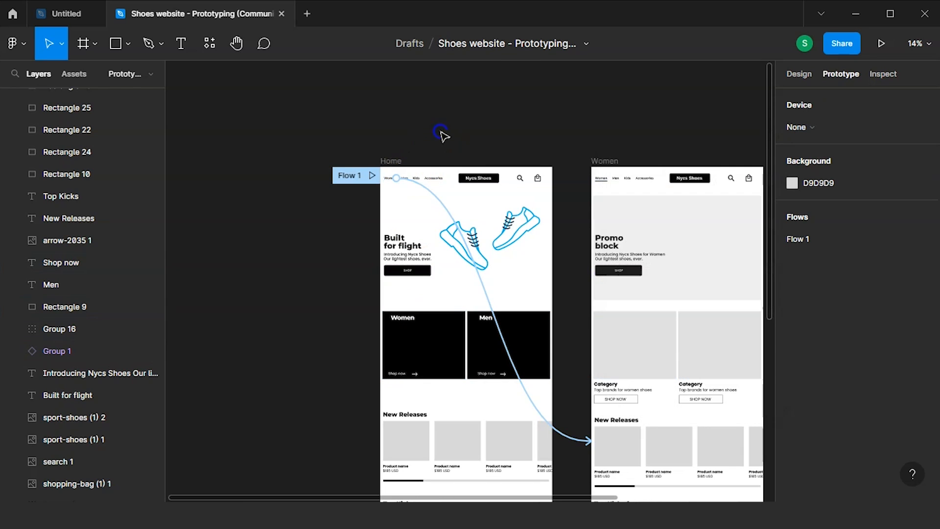
Step: Select the Women menu item in the Home header and examine its interaction, its connection line and the Flow 1 starting point
left_click(394, 184)
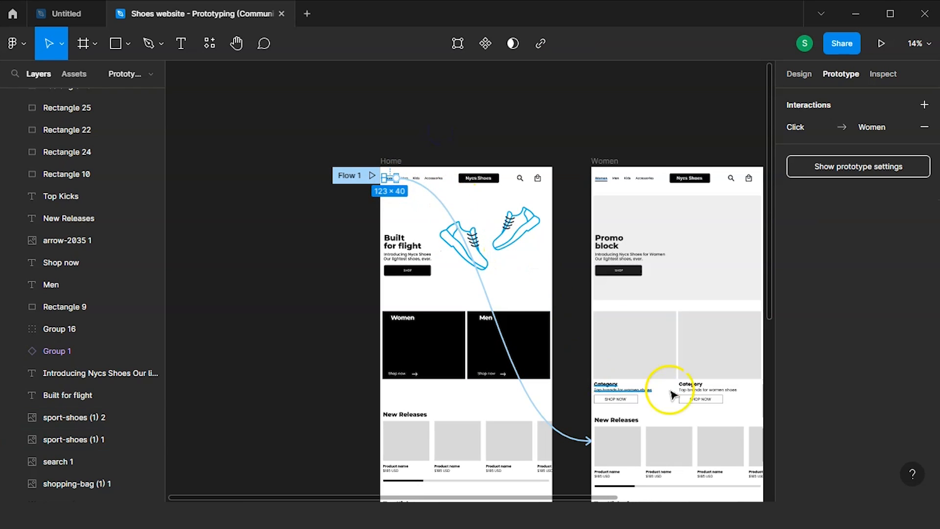
scroll(382, 195, "up", 3)
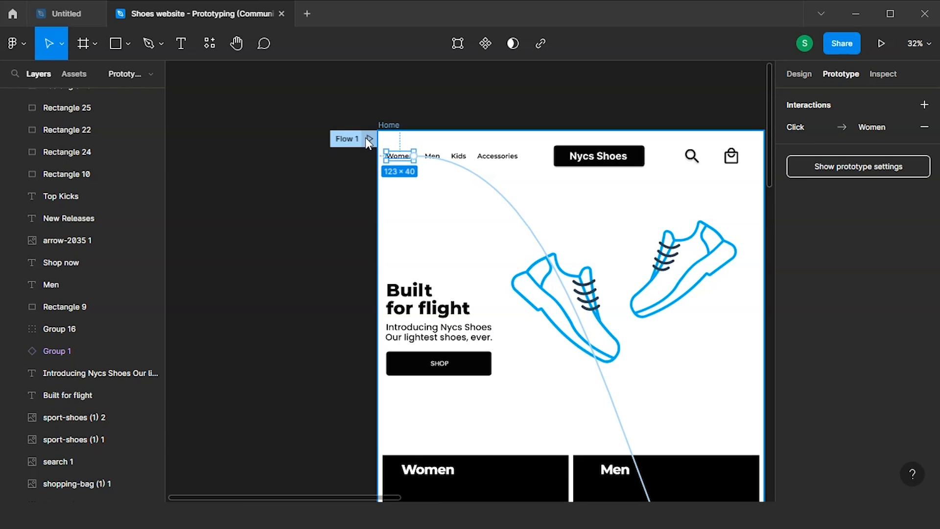
scroll(368, 178, "down", 1)
scroll(368, 178, "right", 1)
scroll(309, 179, "up", 1)
scroll(309, 179, "left", 1)
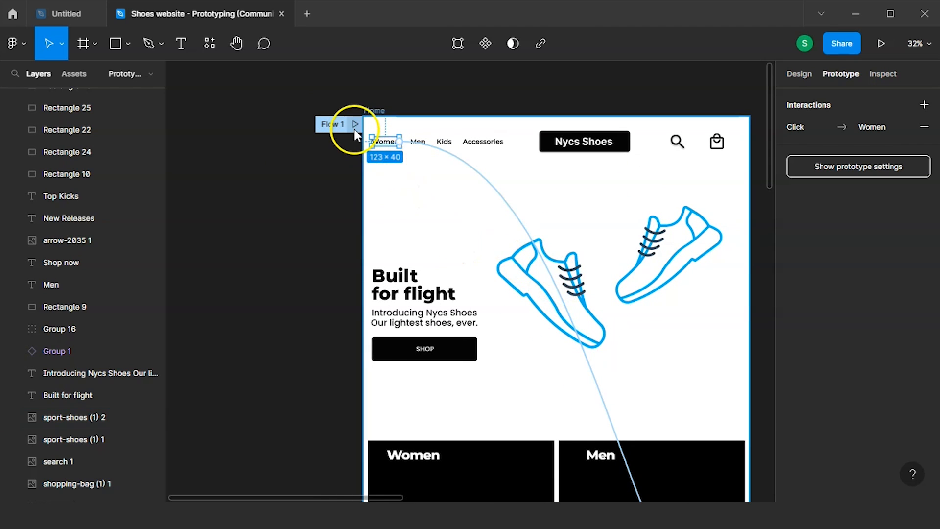
scroll(356, 128, "up", 5)
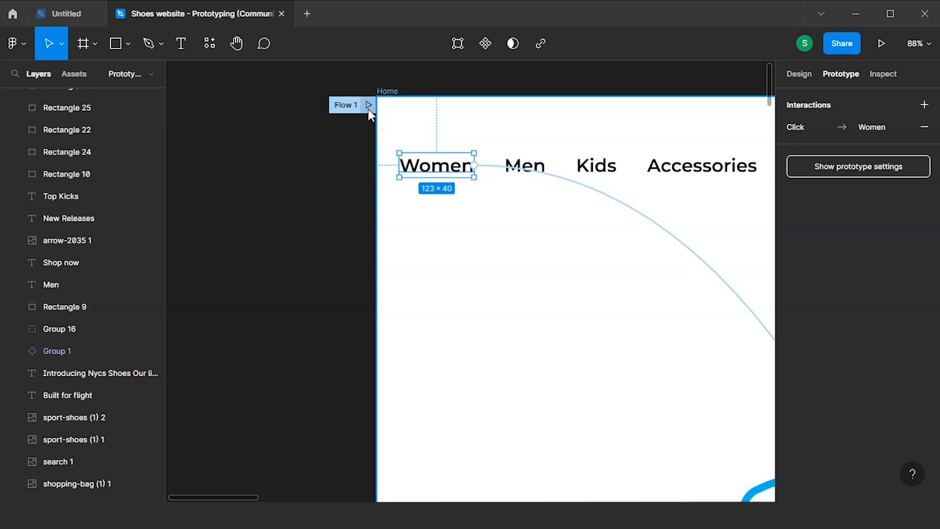
scroll(388, 136, "right", 3)
scroll(388, 136, "down", 2)
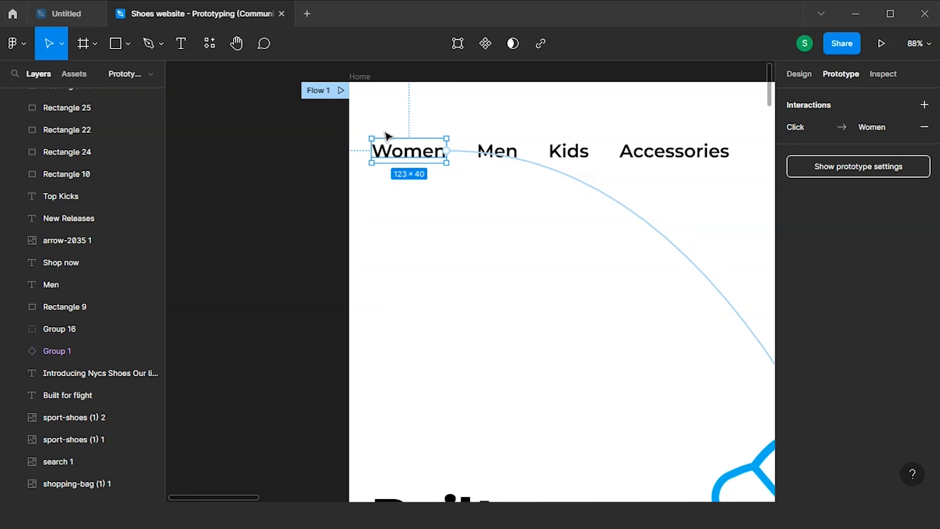
Step: Move the Flow 1 starting point from the Home frame to the Women frame
scroll(386, 134, "right", 1)
scroll(386, 134, "down", 1)
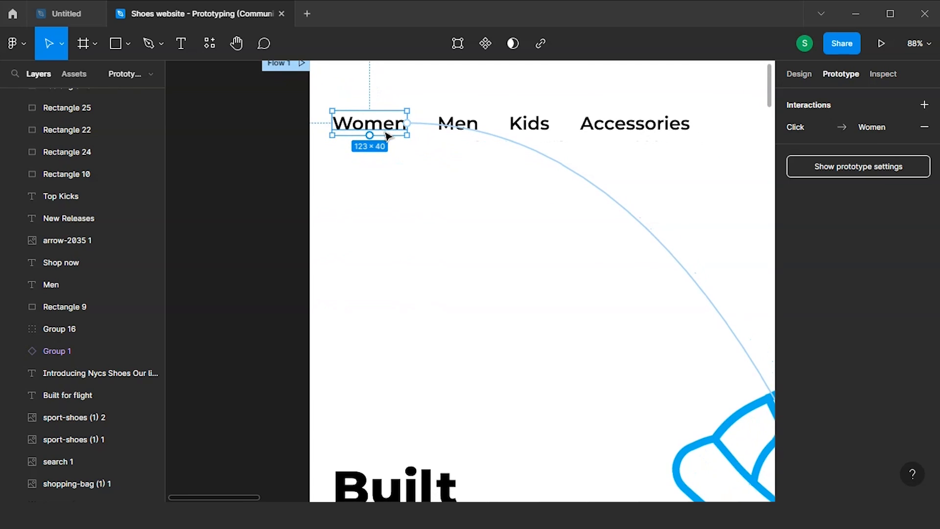
scroll(373, 114, "down", 3)
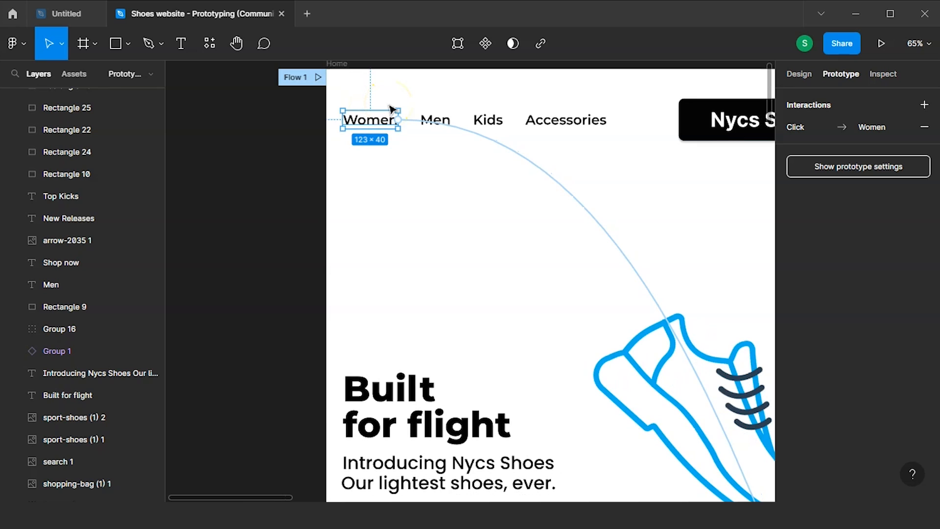
scroll(390, 105, "down", 4)
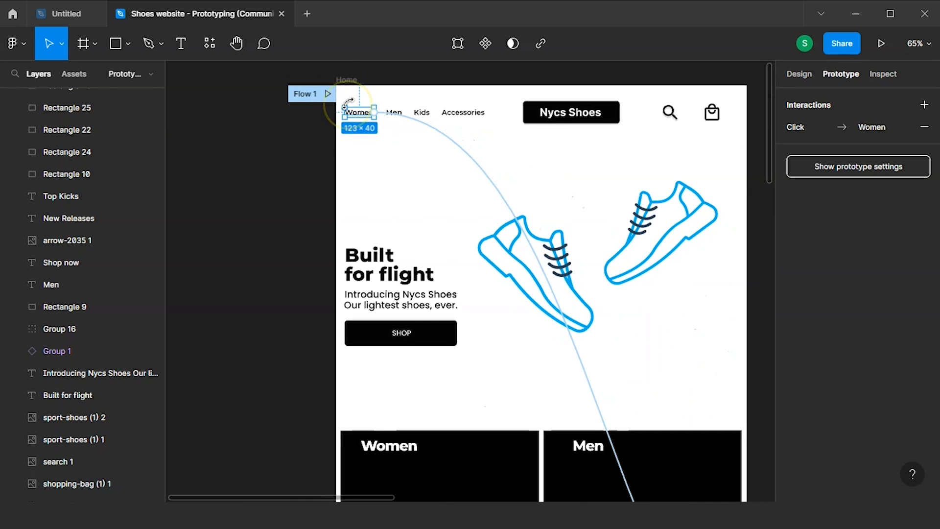
scroll(347, 101, "right", 2)
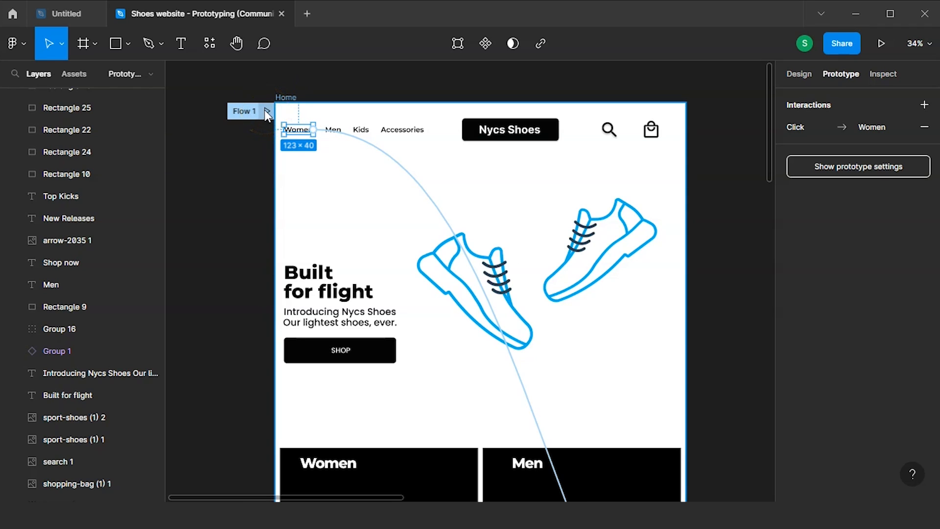
left_click_drag(264, 109, 618, 113)
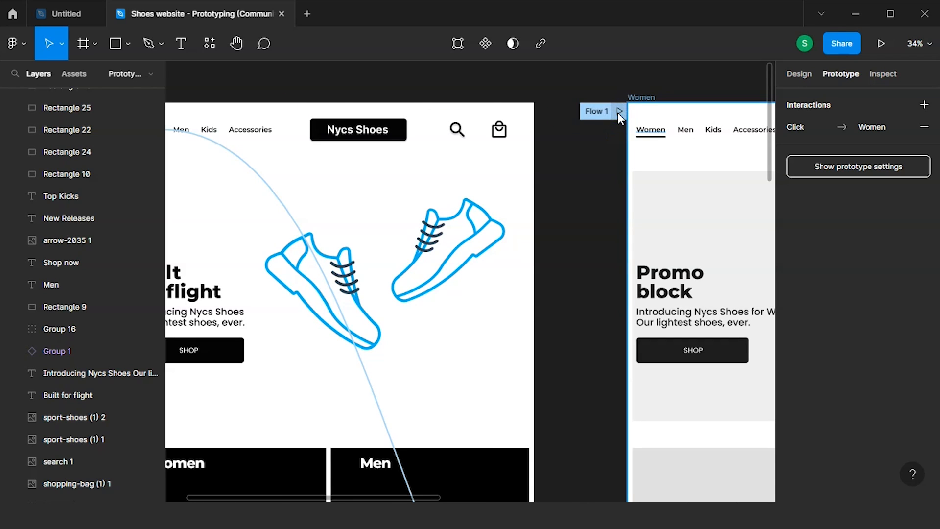
Step: Move the Flow 1 starting point back to the Home frame
scroll(617, 112, "down", 3)
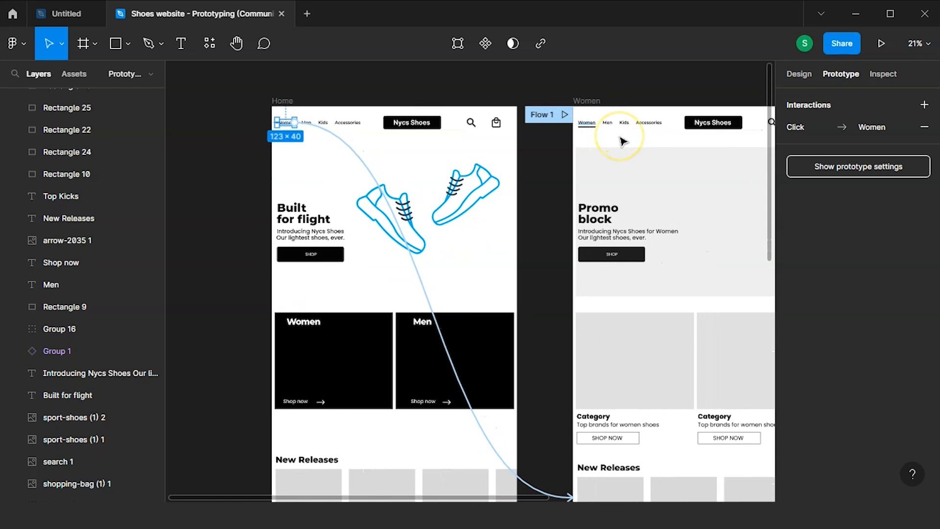
left_click(599, 143)
left_click(594, 126)
left_click(567, 123)
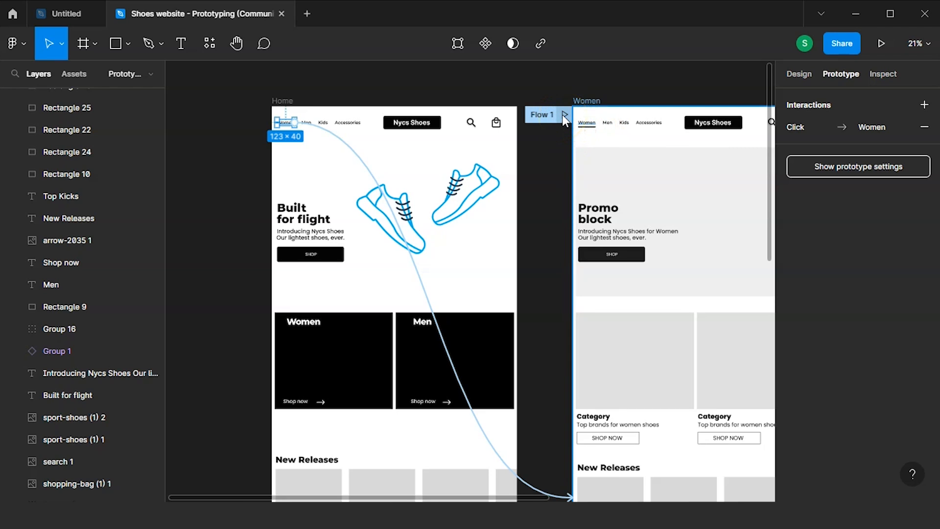
left_click_drag(562, 114, 260, 116)
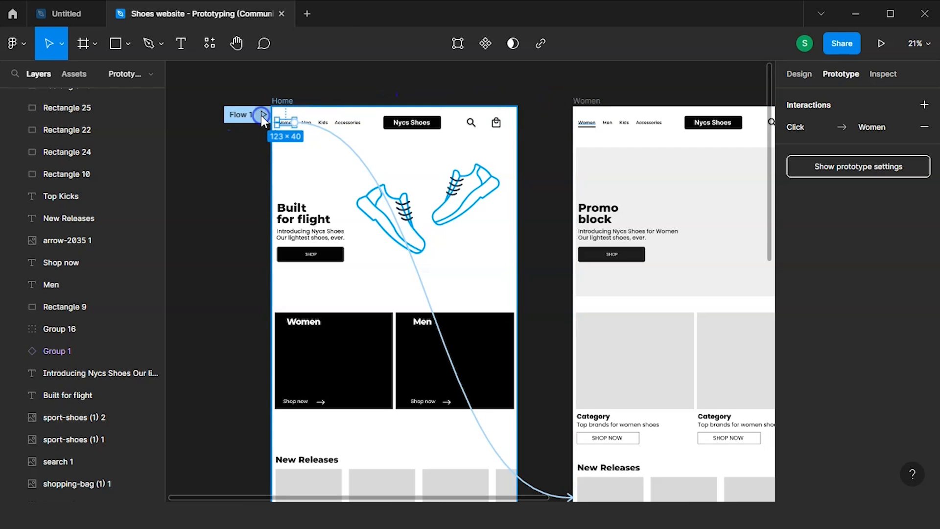
left_click(345, 69)
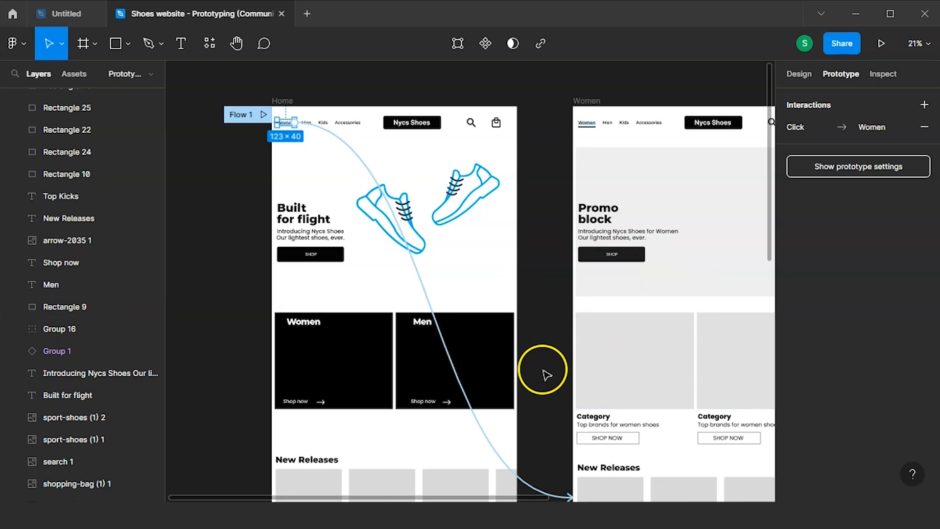
Step: Connect the Nycs Shoes logo in the Women header to the Home frame with an on-click Navigate to interaction using Instant animation
scroll(648, 382, "right", 5)
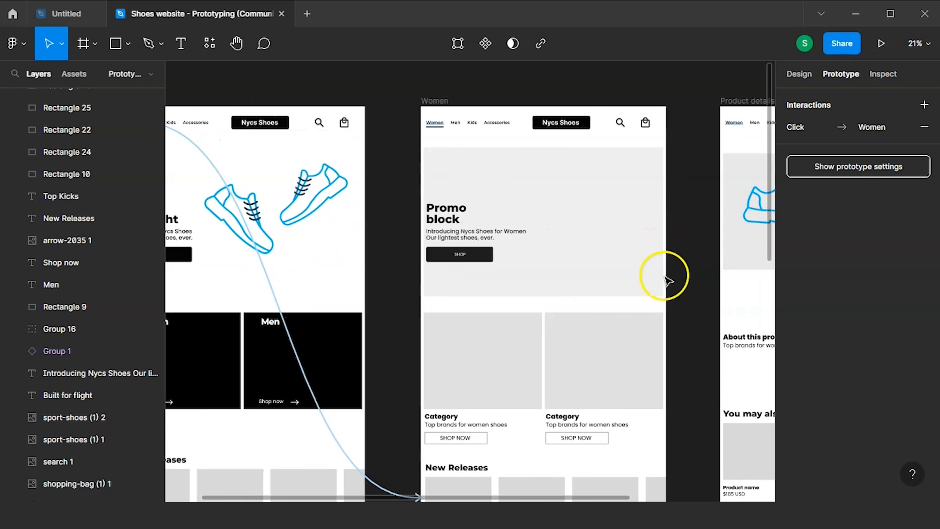
scroll(600, 184, "up", 5, "ctrl")
scroll(600, 184, "up", 3)
left_click(555, 185)
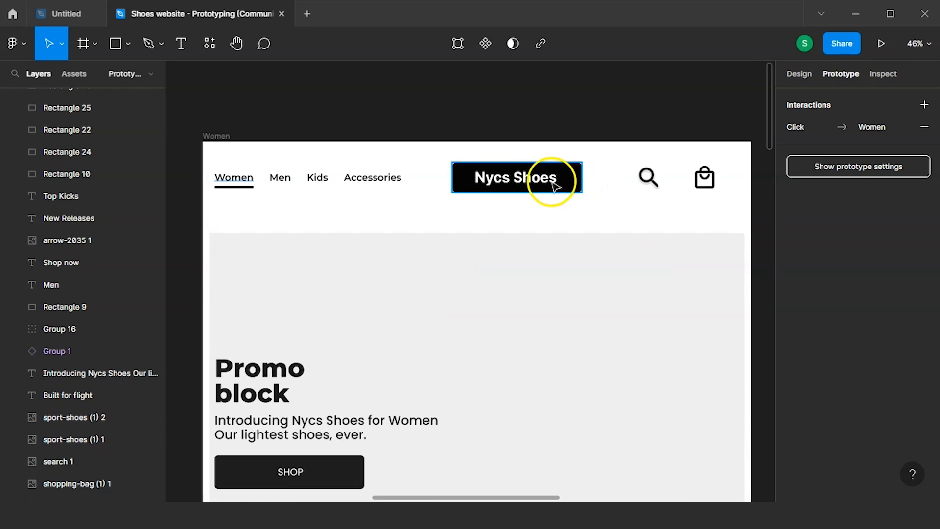
left_click(518, 185)
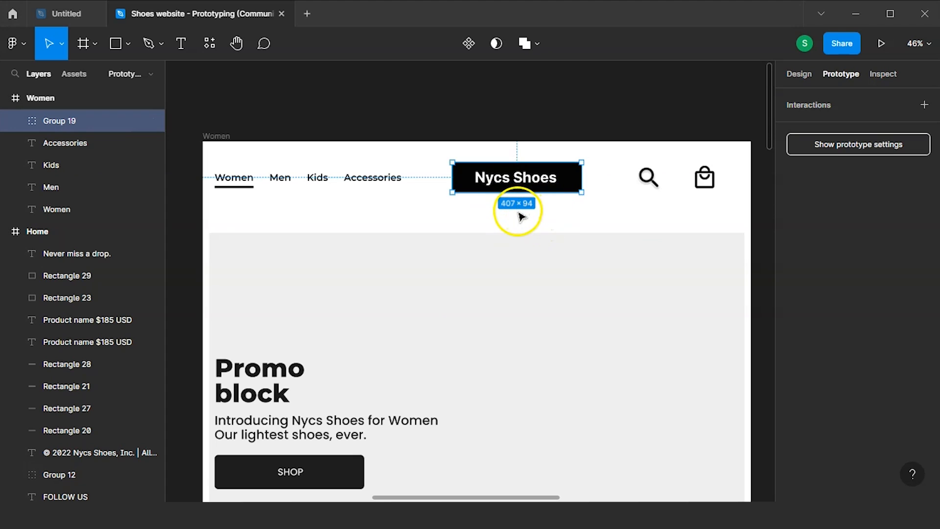
mouse_move(567, 177)
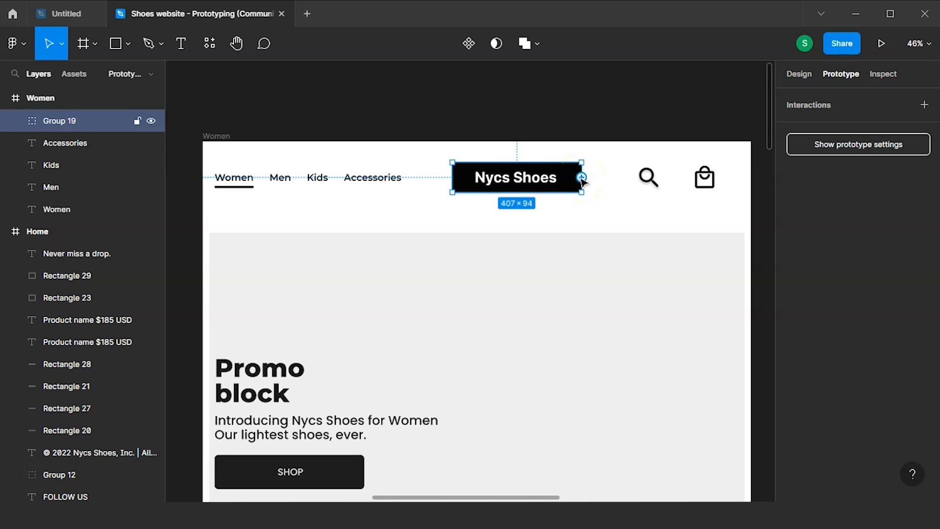
left_click_drag(582, 177, 185, 338)
left_click(509, 177)
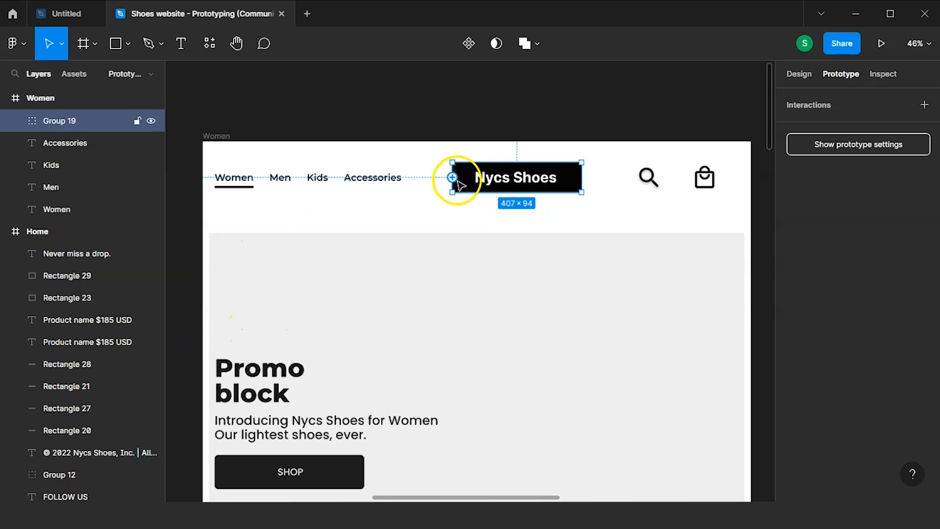
left_click_drag(451, 177, 236, 409)
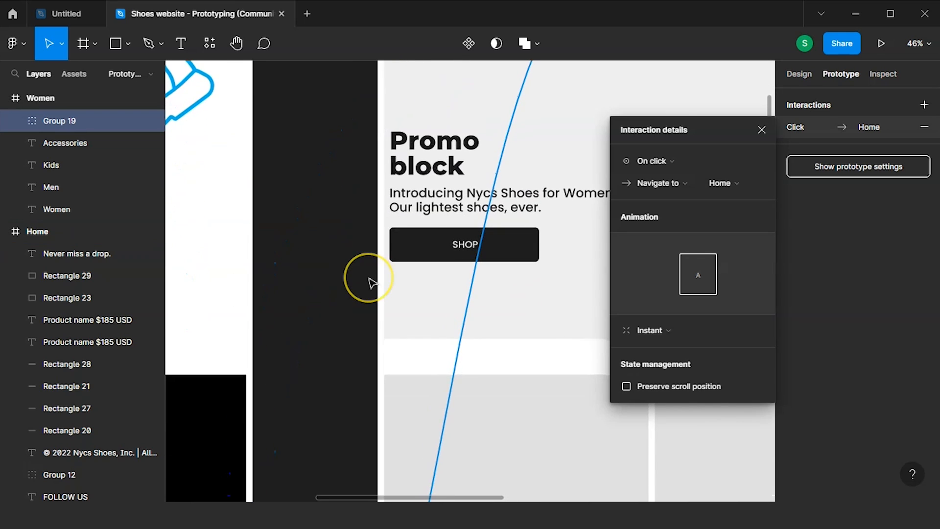
Step: Examine the logo's connection line from the Women header to the Home frame, and deselect the logo
scroll(367, 279, "down", 5)
scroll(371, 281, "down", 3)
left_click(332, 379)
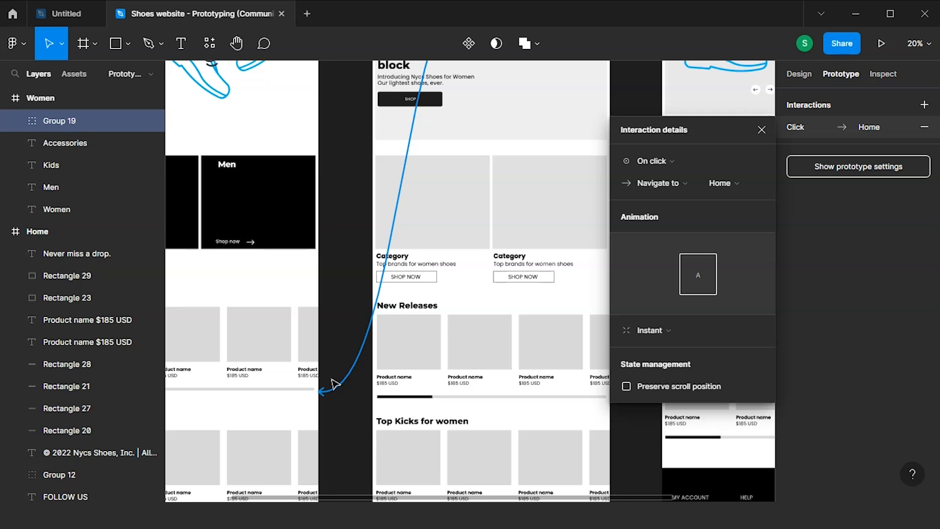
scroll(334, 384, "up", 5)
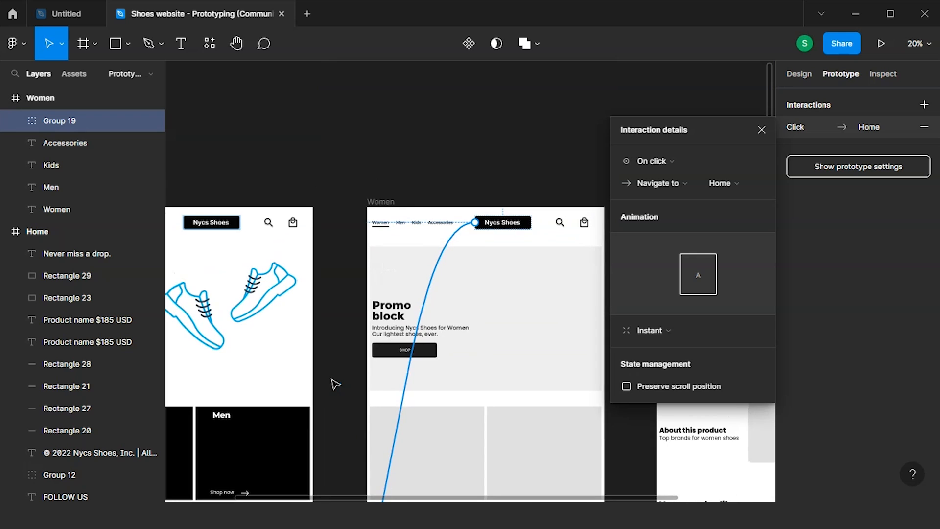
scroll(334, 384, "down", 1)
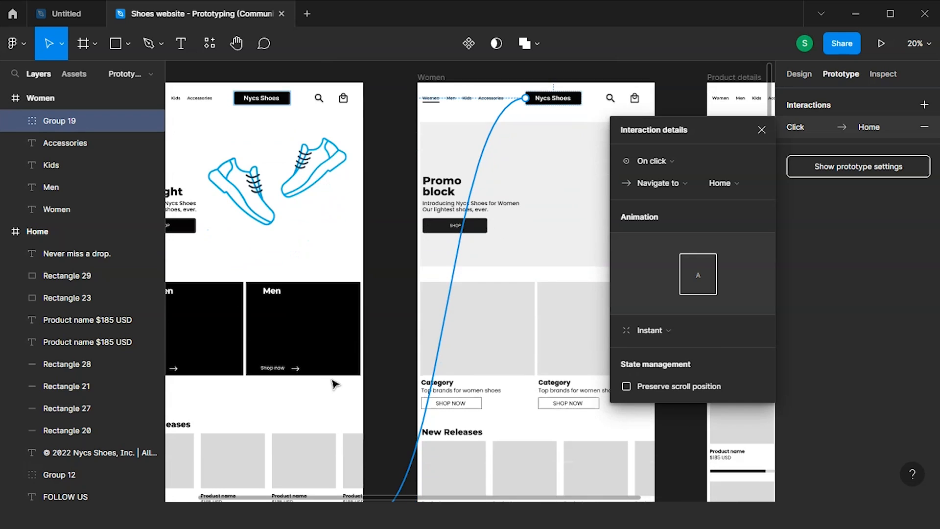
scroll(334, 385, "left", 3)
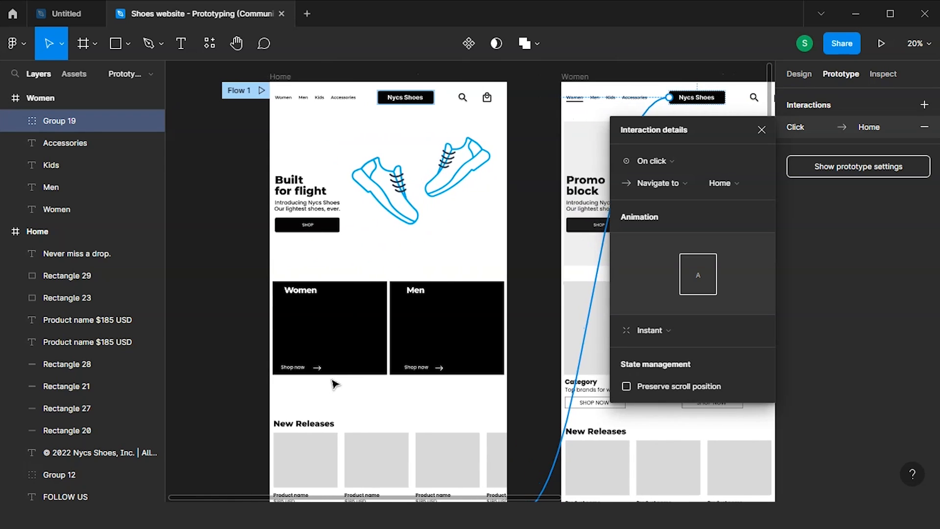
left_click(310, 267)
left_click(386, 275)
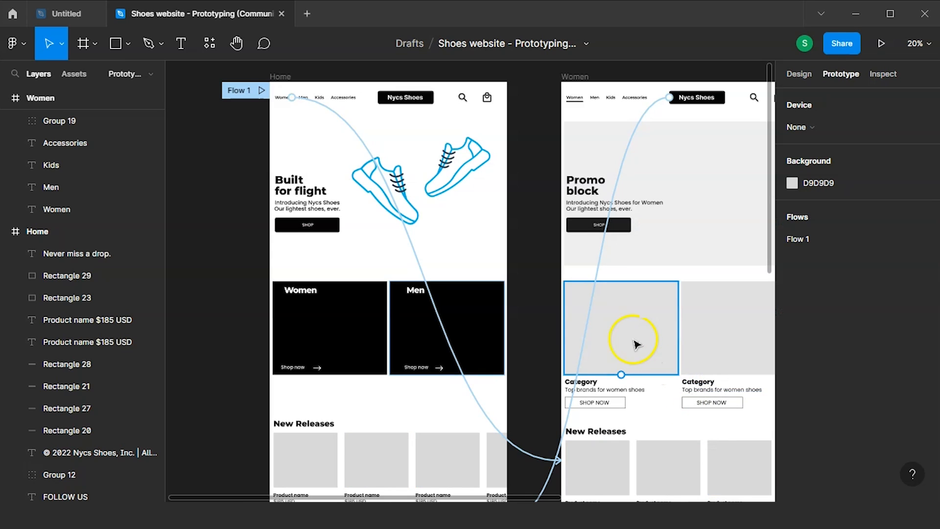
Step: Present the prototype and look over the Home page's hero section in the preview
left_click(884, 43)
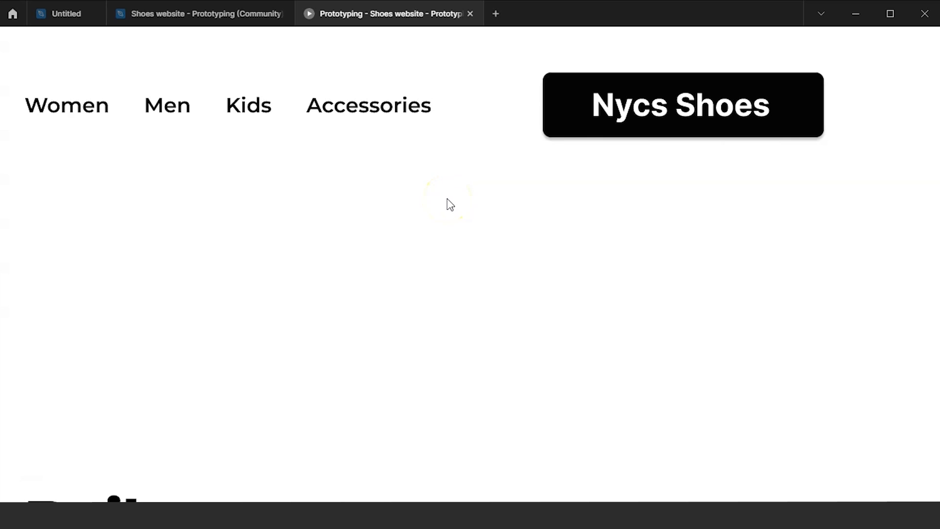
scroll(447, 199, "down", 8)
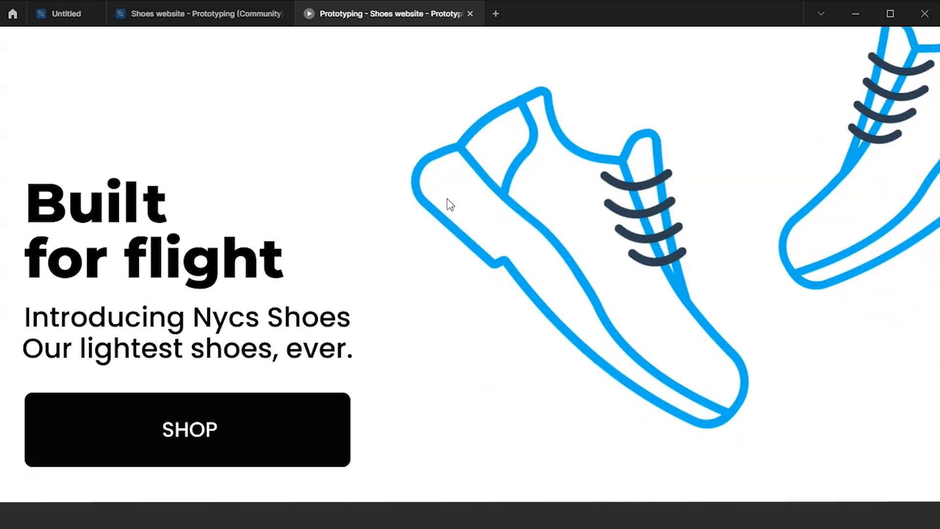
scroll(447, 199, "right", 3)
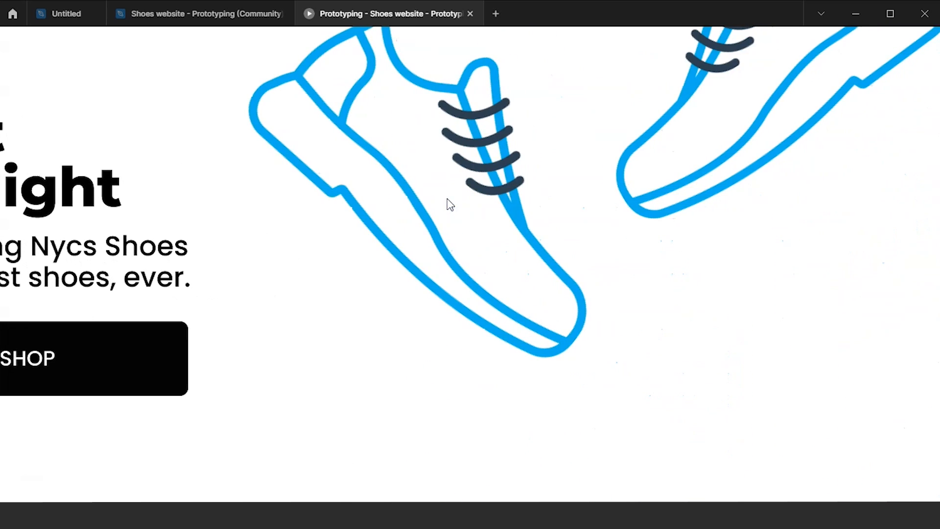
scroll(450, 204, "left", 3)
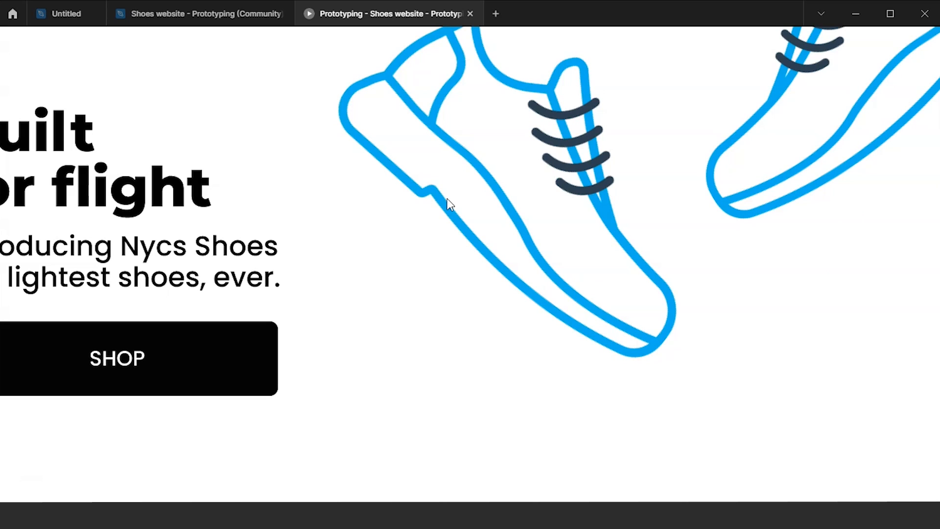
scroll(450, 204, "right", 2)
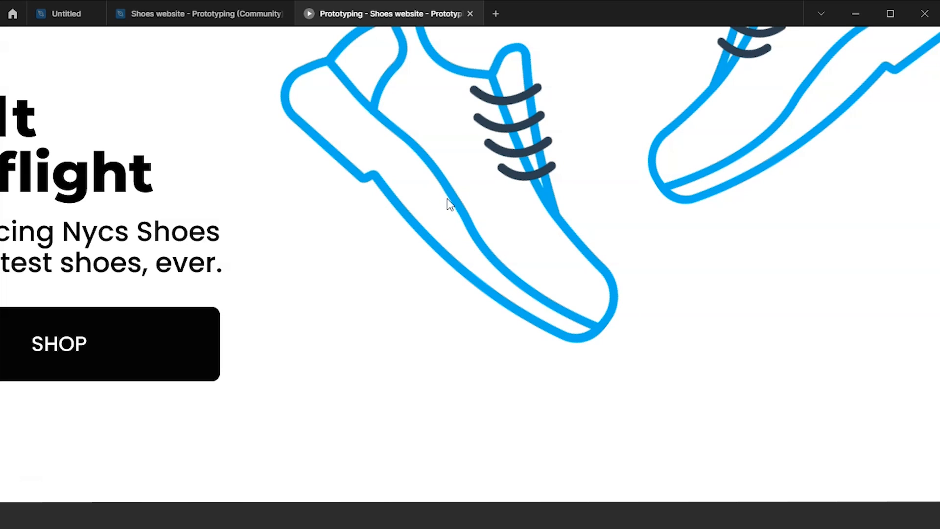
left_click(400, 4)
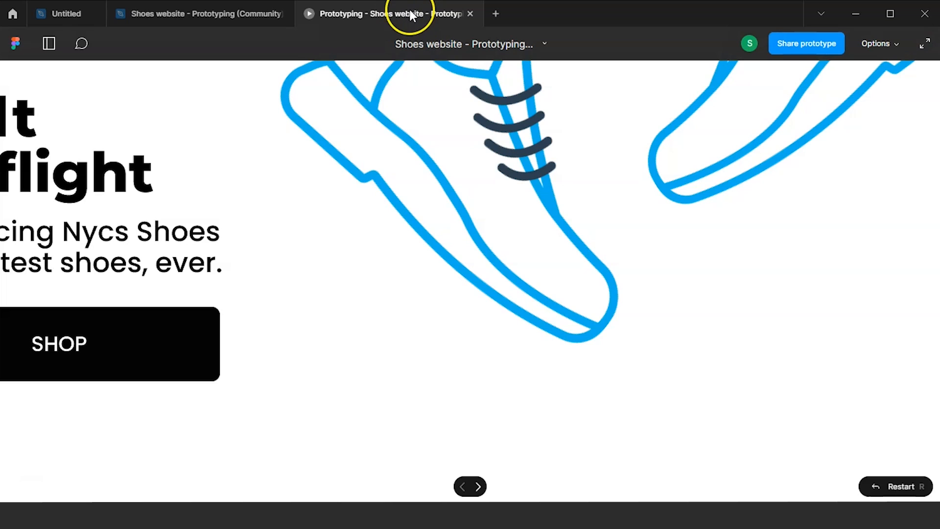
Step: Return to the Shoes website design file to check the Home frame's shoe illustrations, and present the prototype again
left_click(263, 10)
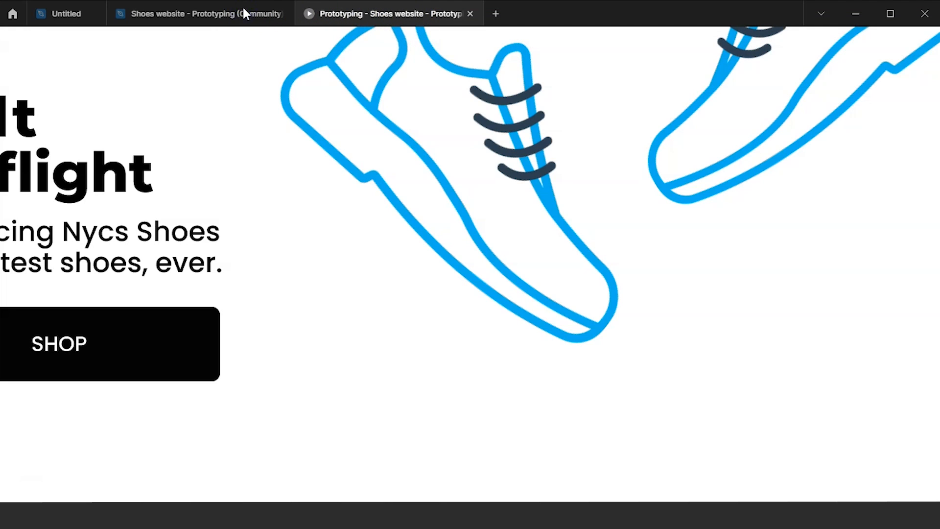
left_click(226, 10)
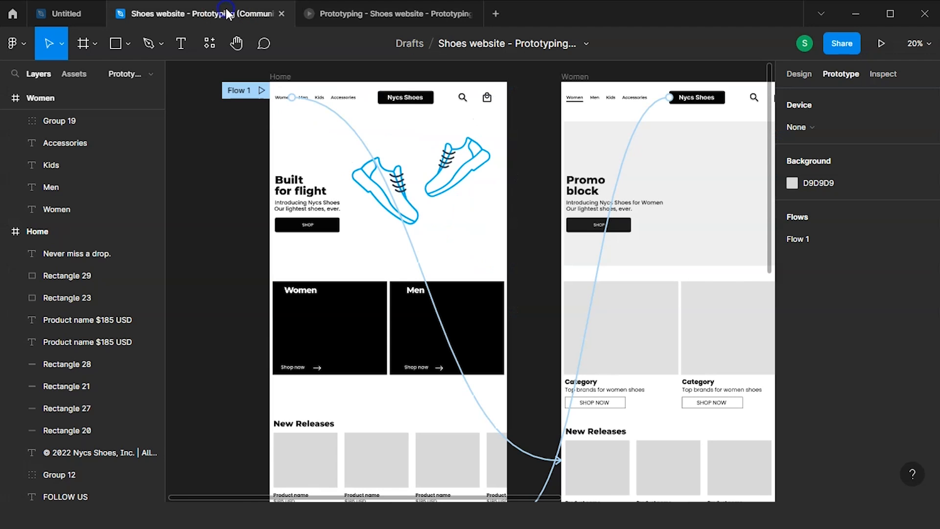
left_click(388, 145)
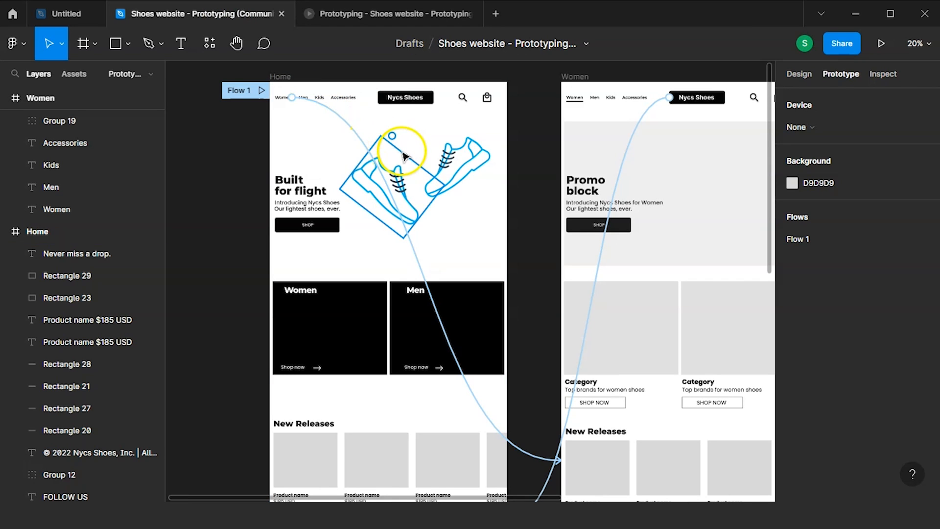
double_click(446, 157)
left_click(489, 121)
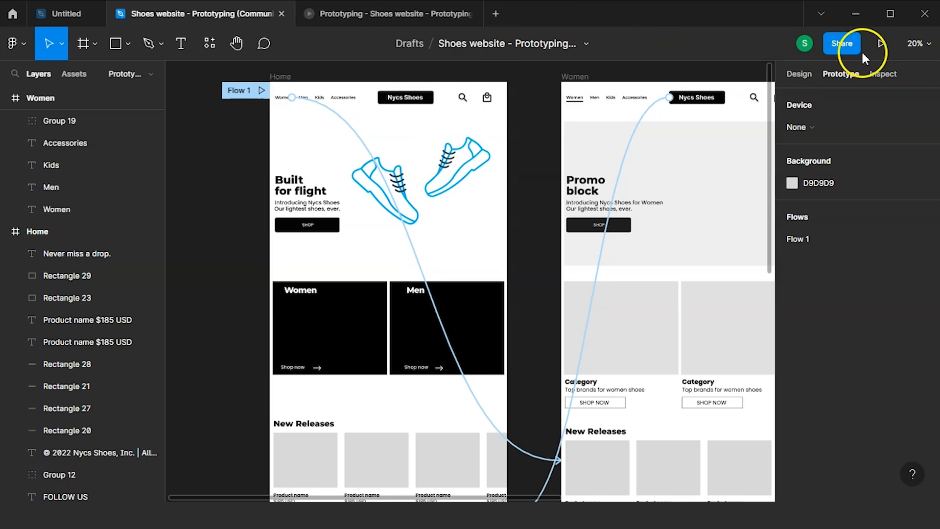
left_click(881, 44)
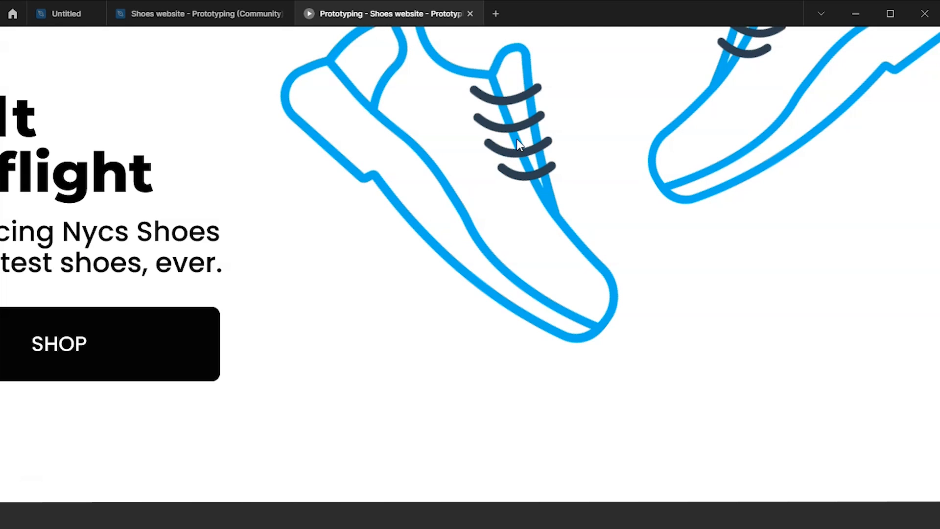
Step: Compare the Home frame's header and shoe illustrations in the design file with the Home page in the prototype preview
left_click(239, 13)
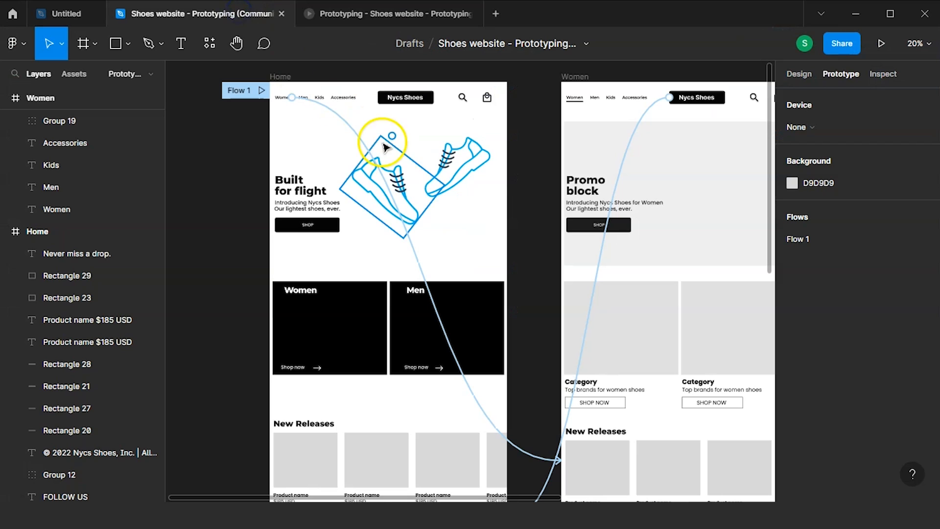
left_click(395, 101)
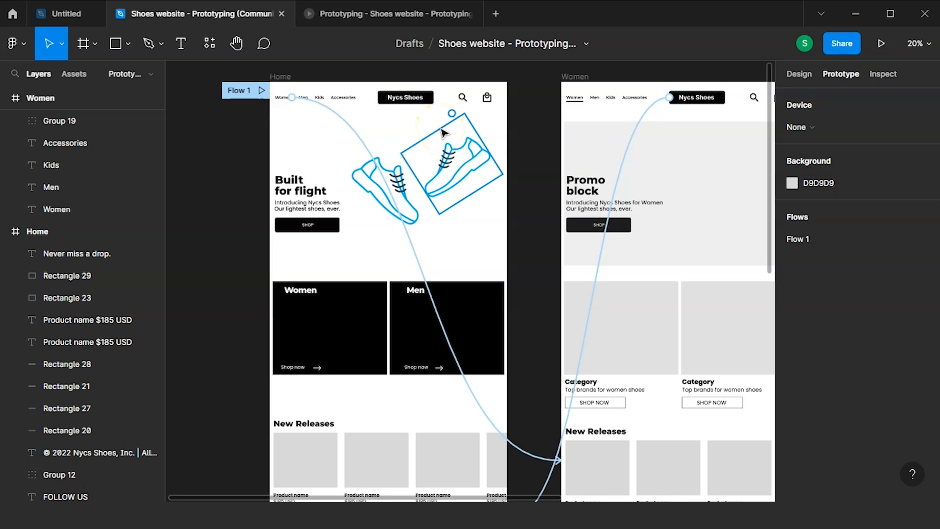
left_click(445, 135)
left_click(462, 126)
left_click(370, 13)
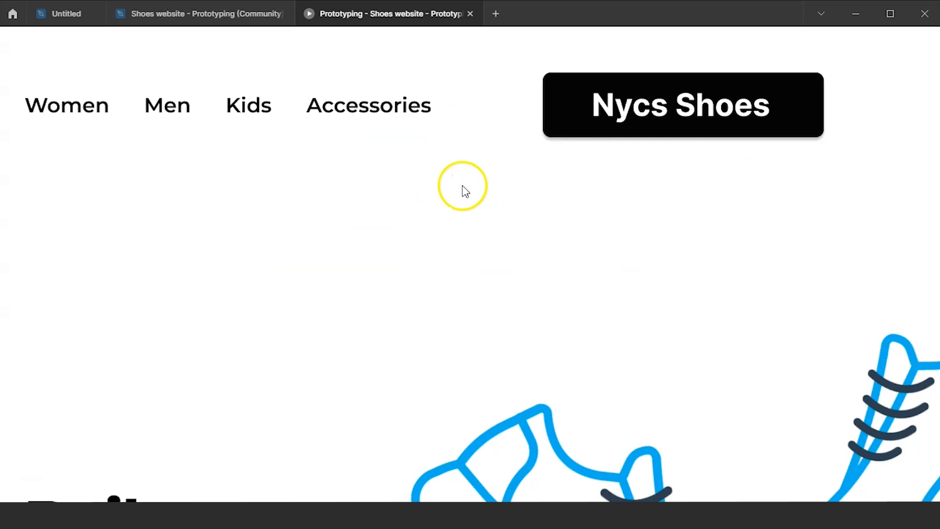
left_click(463, 188)
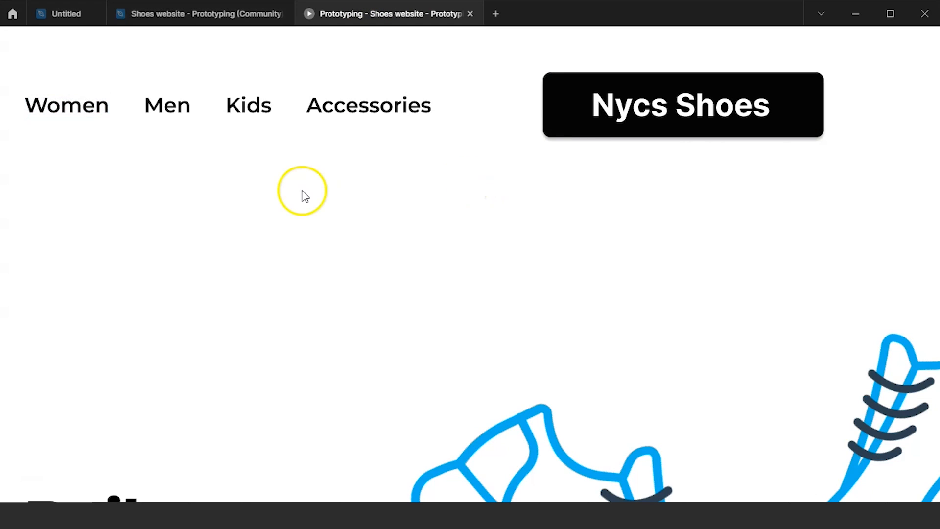
Step: Follow the Women link in the prototype preview and look over the Women page's promo block and category section
left_click(135, 160)
left_click(92, 111)
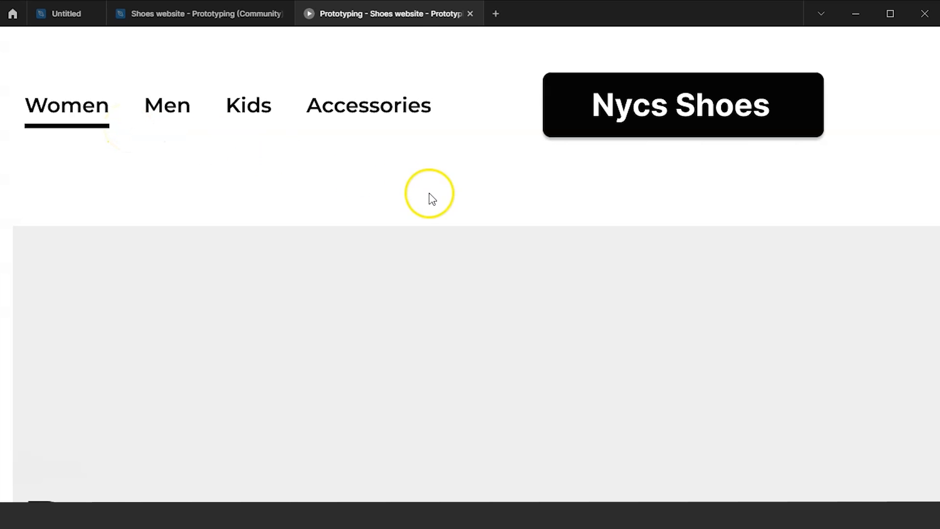
scroll(427, 195, "down", 2)
scroll(430, 195, "down", 15)
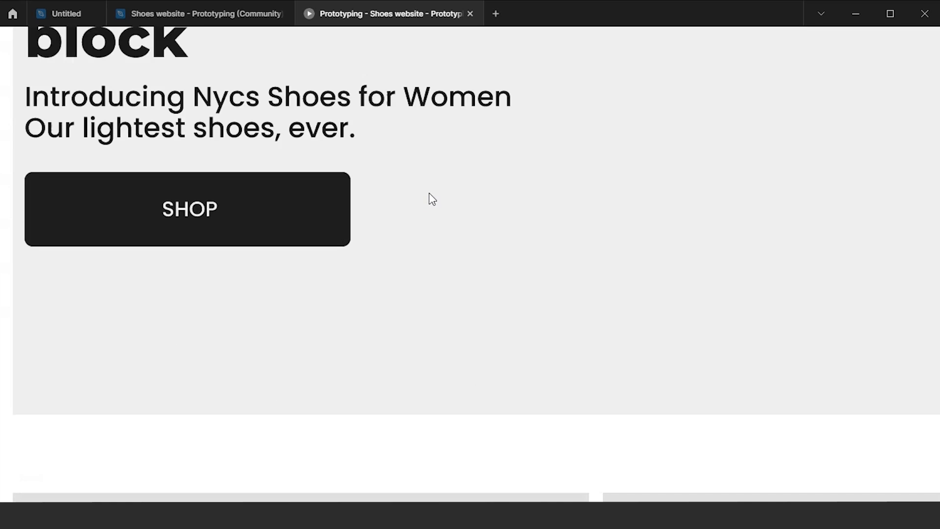
scroll(429, 194, "up", 9)
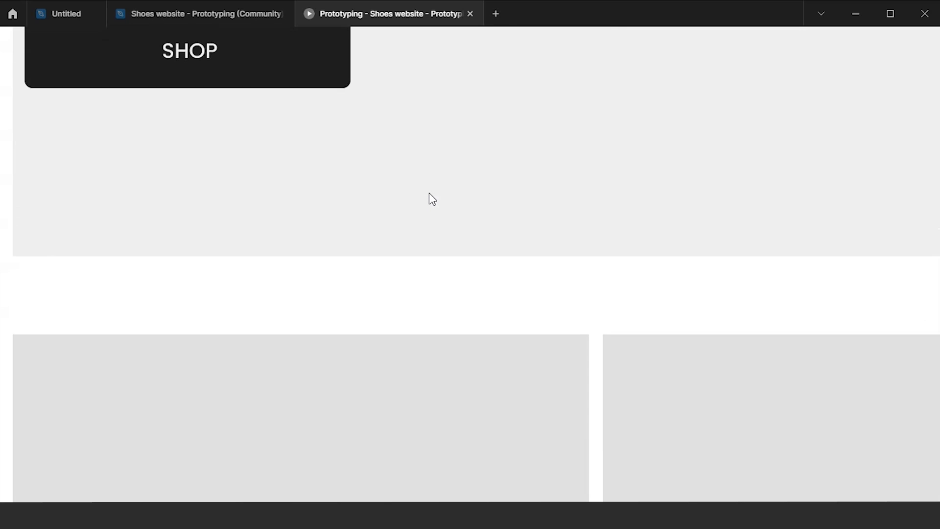
scroll(432, 199, "up", 3)
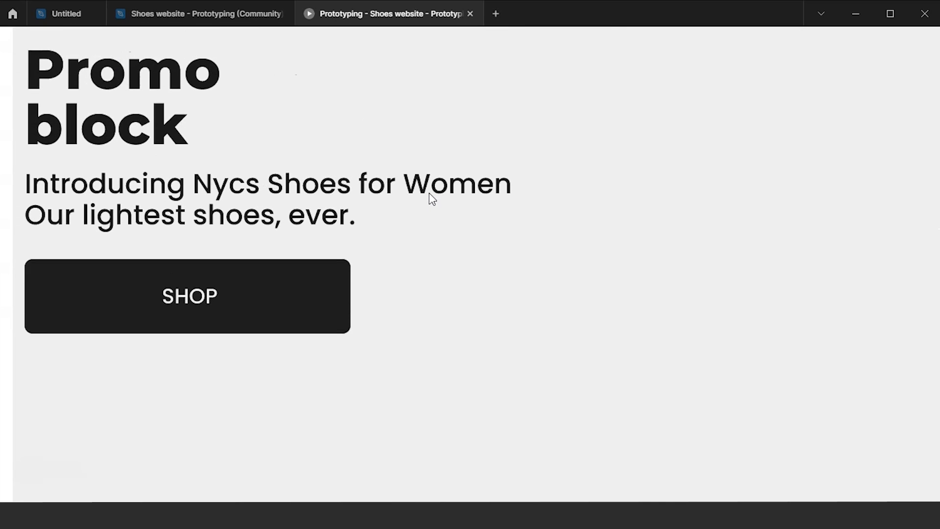
scroll(431, 199, "up", 3)
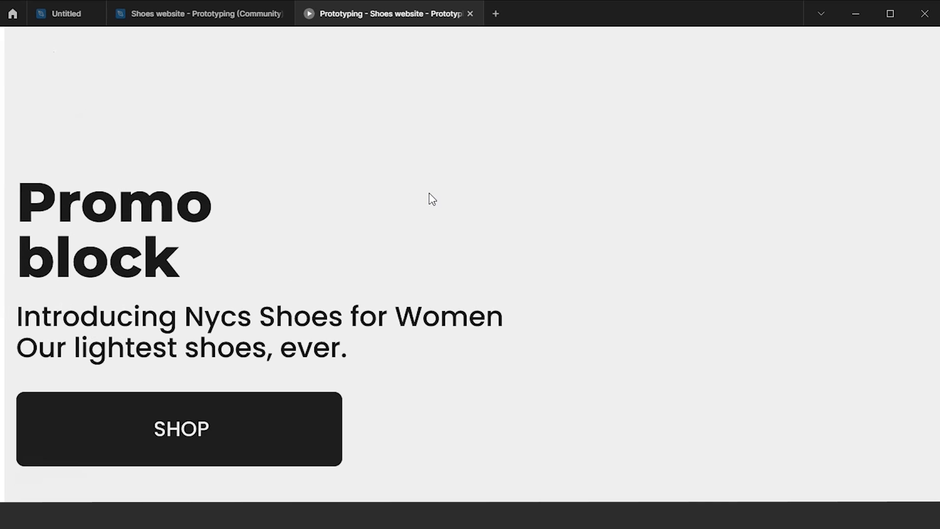
scroll(429, 194, "down", 8)
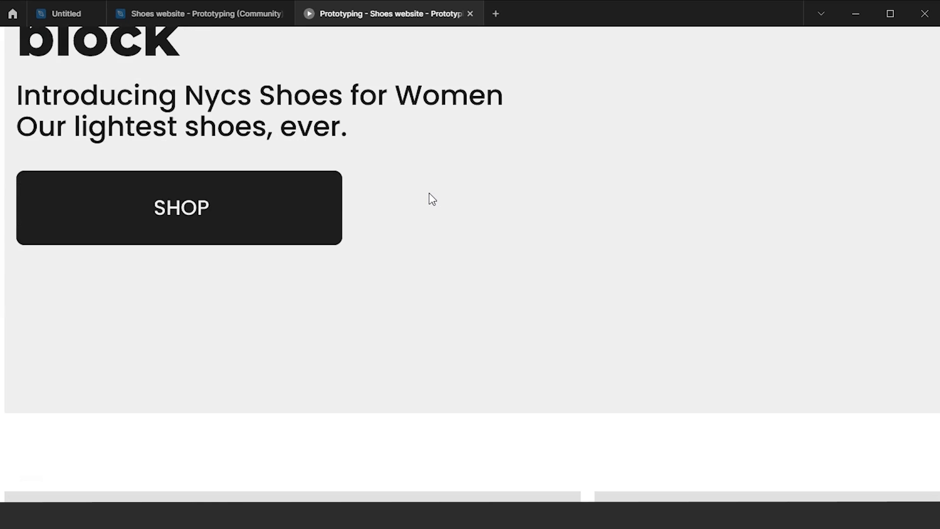
scroll(429, 194, "down", 6)
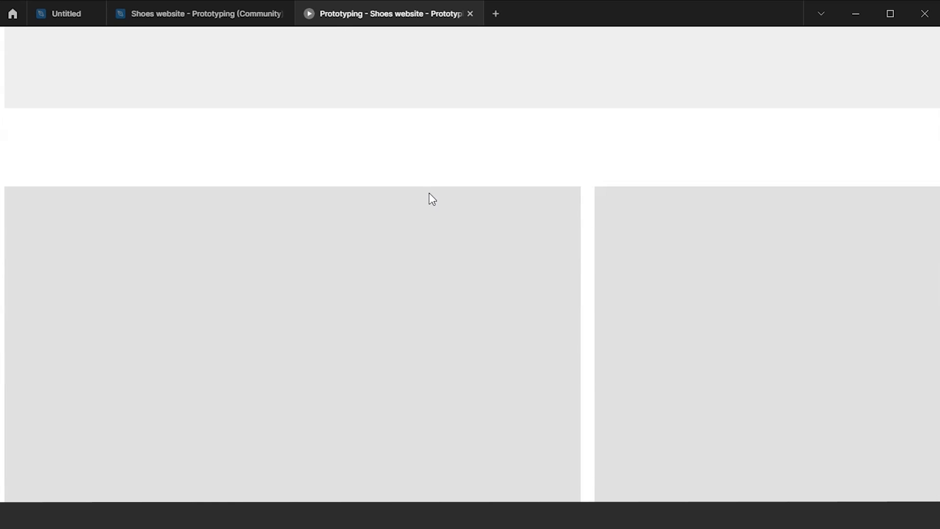
scroll(429, 194, "up", 15)
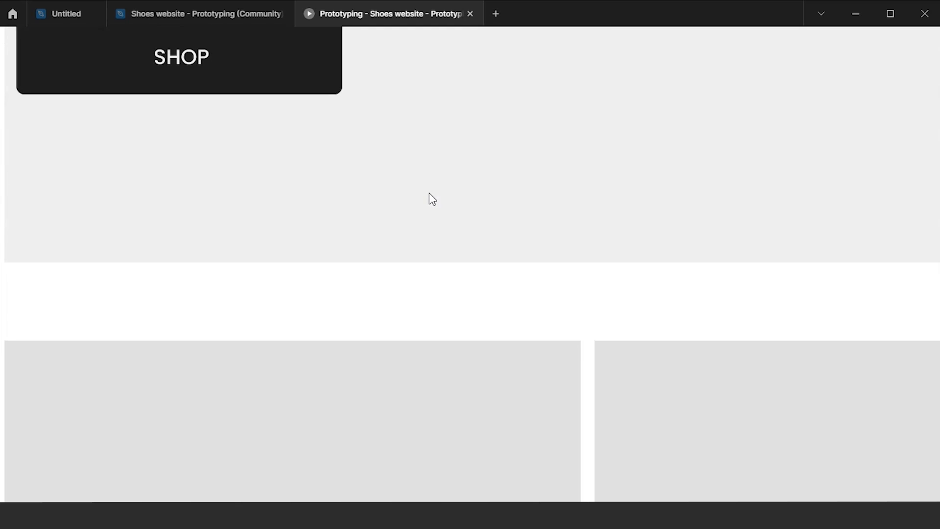
scroll(428, 192, "up", 6)
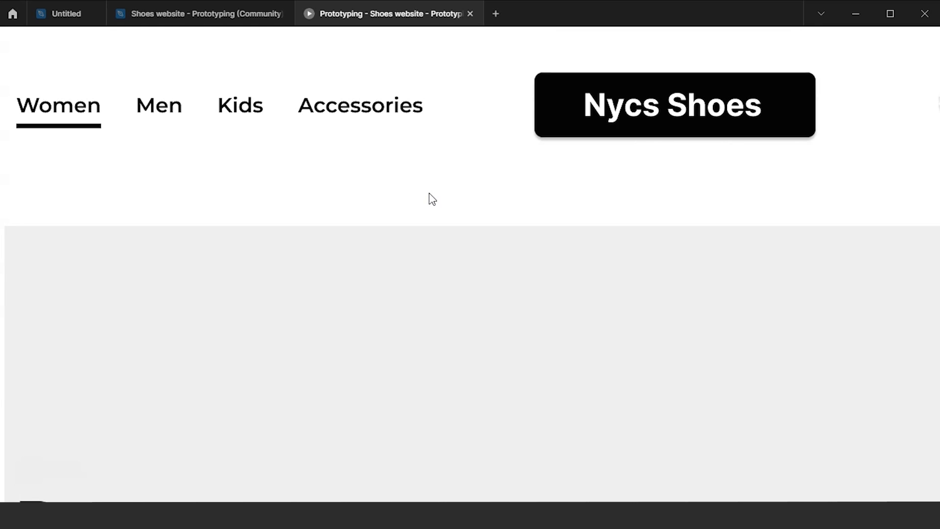
Step: Follow the Nycs Shoes logo back to the Home page, check its hero section, and close the prototype preview
left_click(441, 182)
left_click(612, 138)
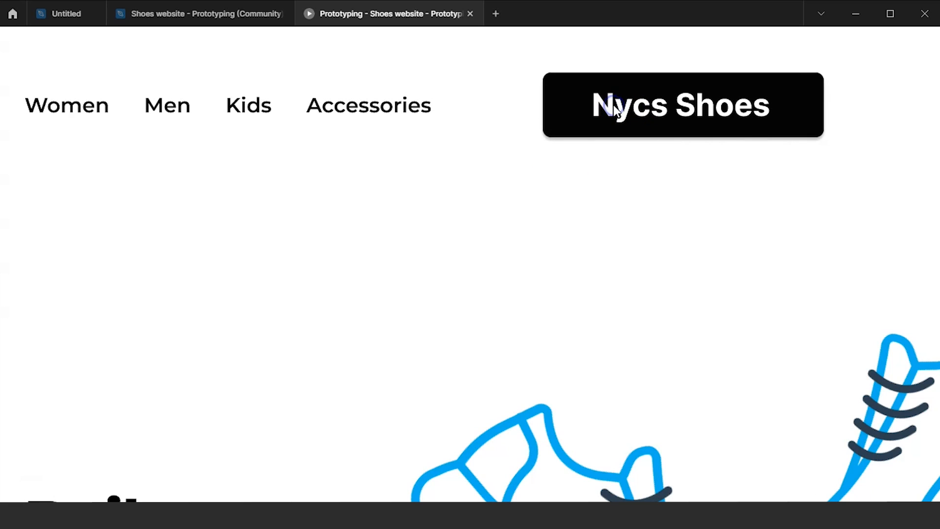
left_click(548, 291)
left_click(507, 401)
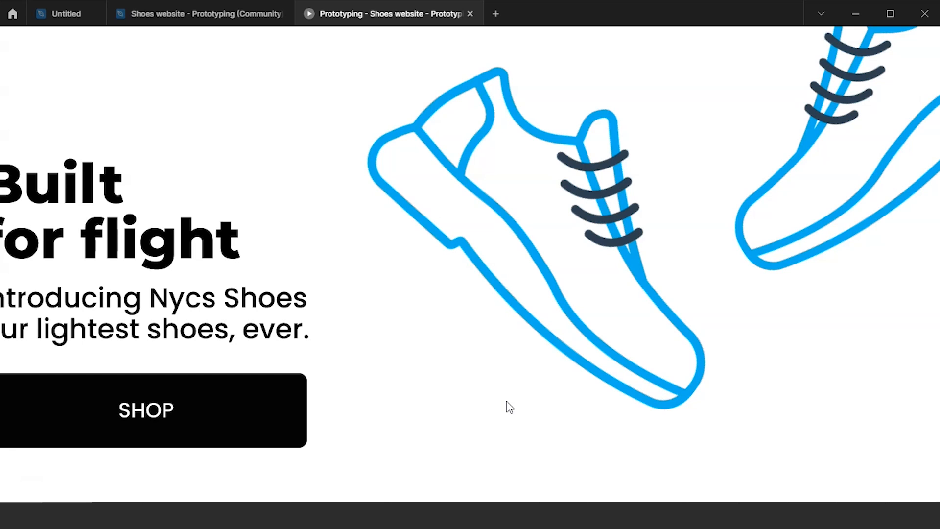
left_click(470, 14)
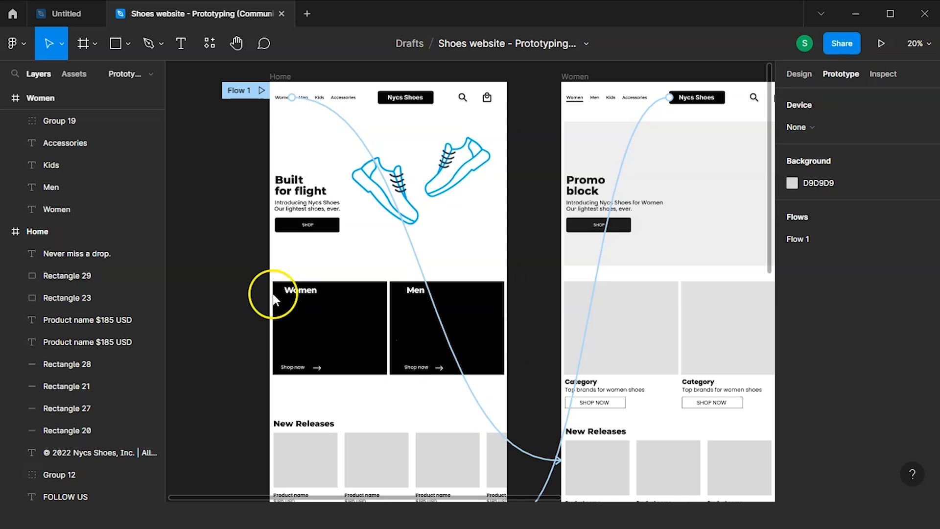
Step: Examine the Women frame's New Releases and Top Kicks for women product cards alongside the Product details frame
left_click(196, 263)
scroll(198, 267, "down", 5)
scroll(198, 267, "up", 3)
scroll(198, 267, "up", 2)
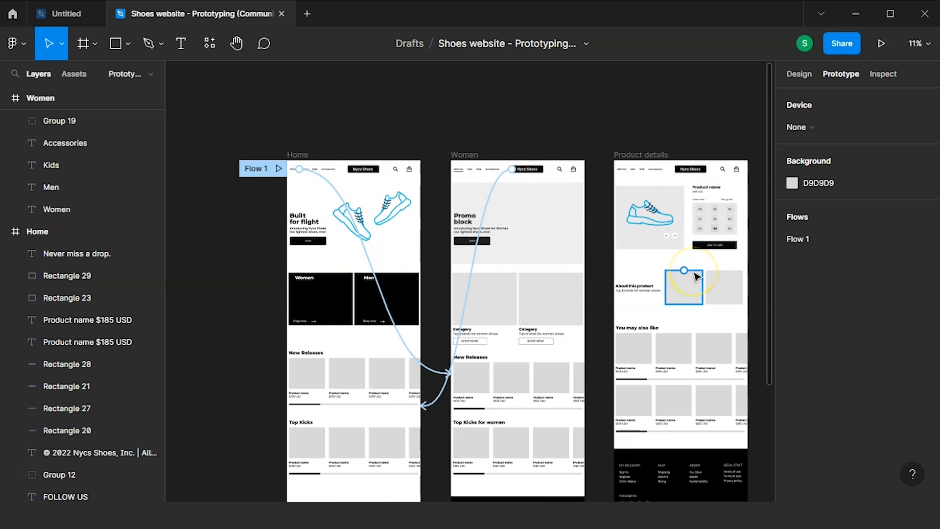
left_click(559, 321)
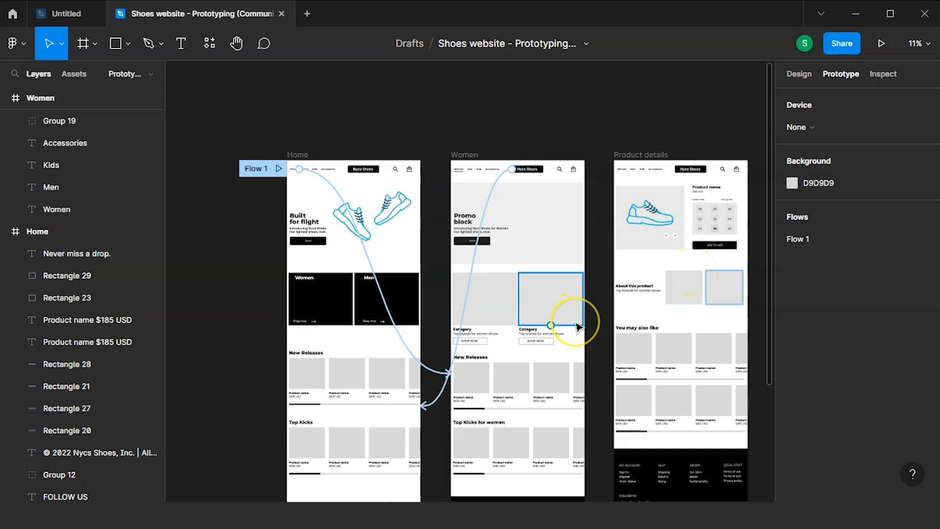
scroll(558, 322, "up", 5)
scroll(577, 327, "down", 1)
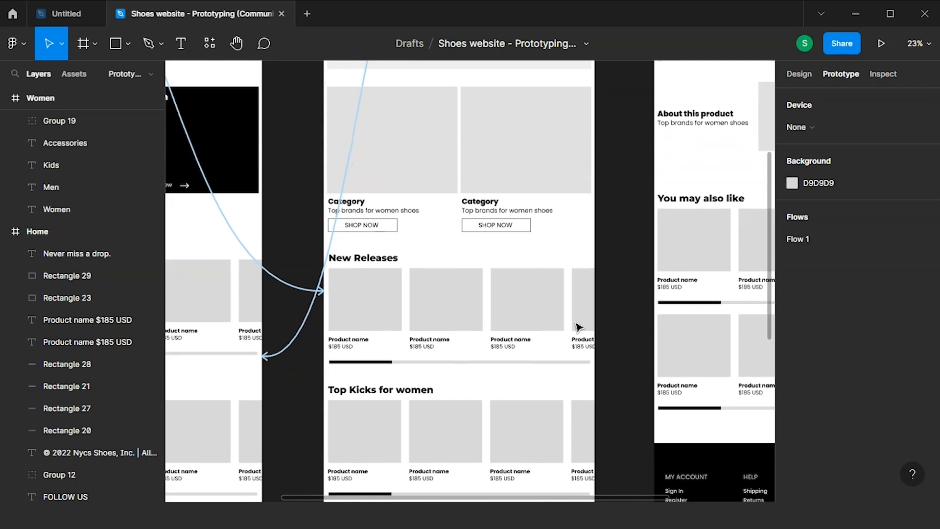
scroll(413, 341, "down", 1)
left_click(416, 344)
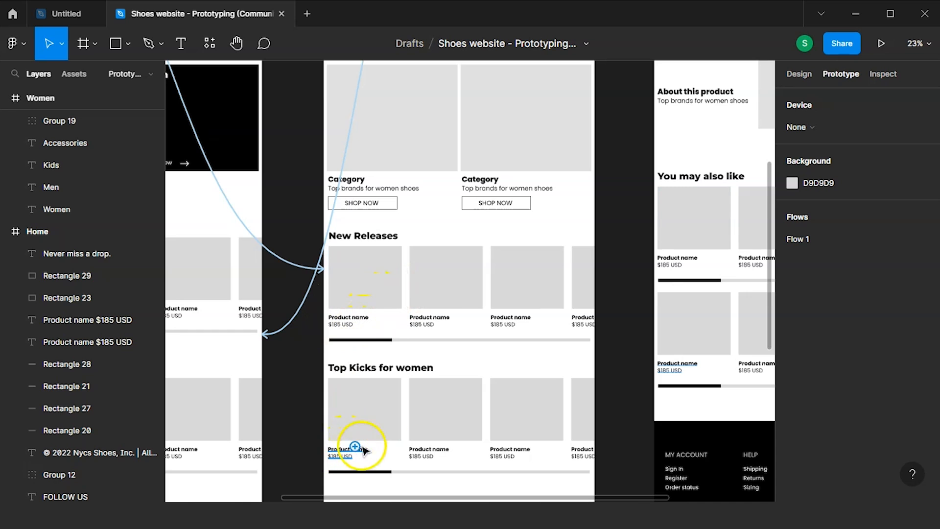
scroll(384, 434, "down", 1)
scroll(384, 434, "up", 2)
scroll(385, 435, "up", 2)
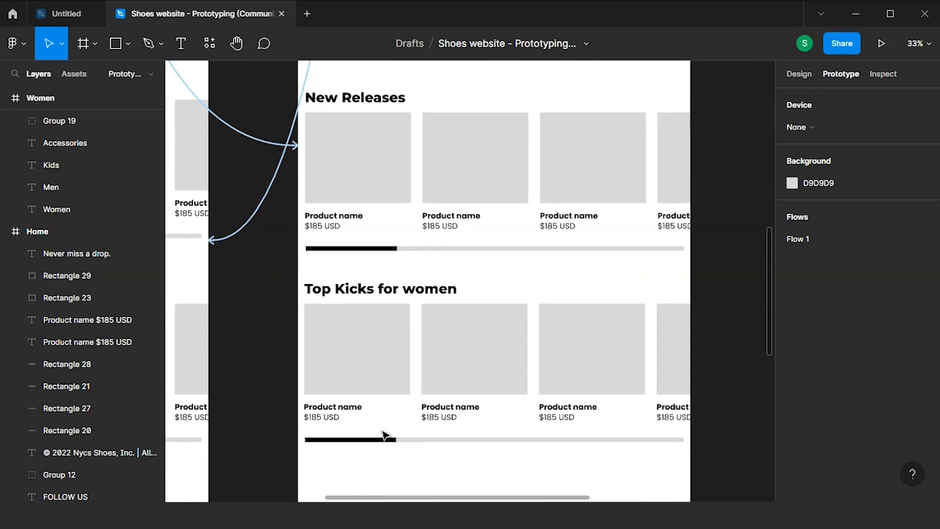
scroll(385, 435, "down", 1)
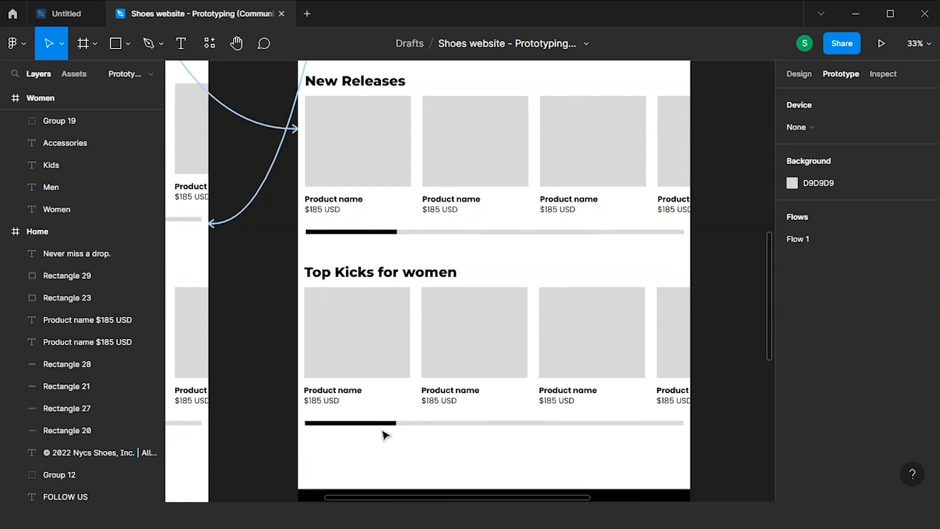
left_click(374, 346)
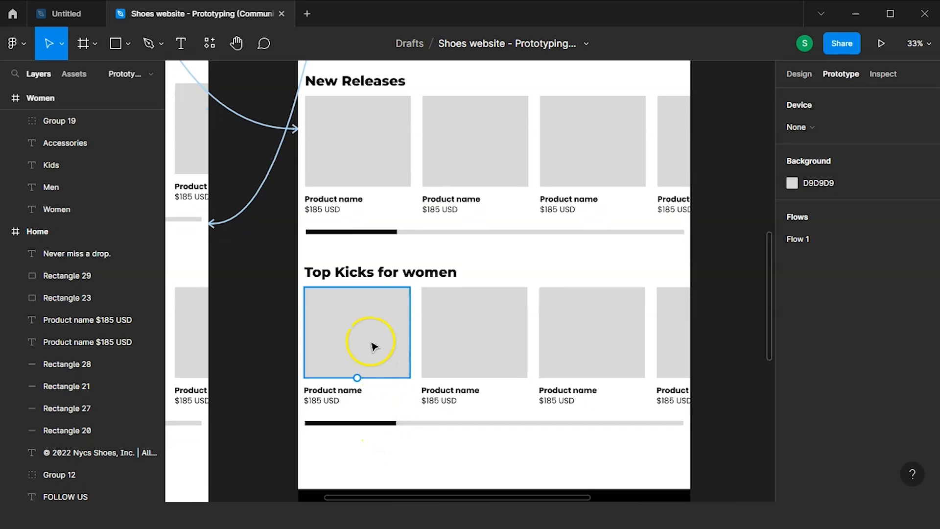
scroll(410, 330, "right", 1)
scroll(410, 330, "down", 3)
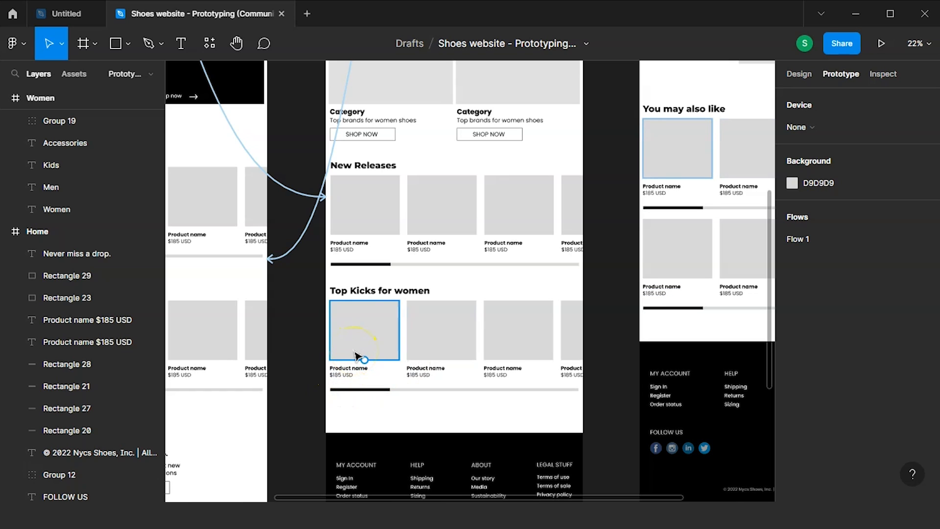
Step: Try to group the first Top Kicks for women product image with its name and price text
left_click(386, 341)
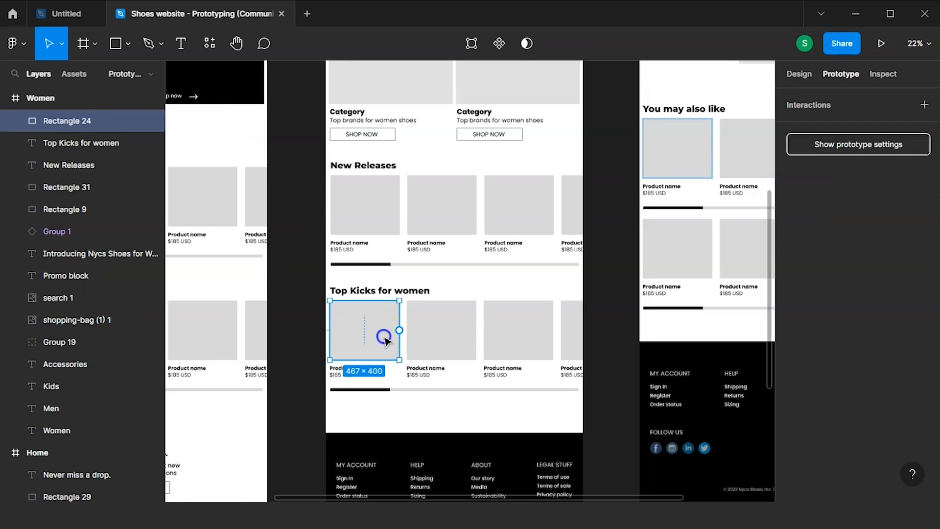
left_click(337, 378)
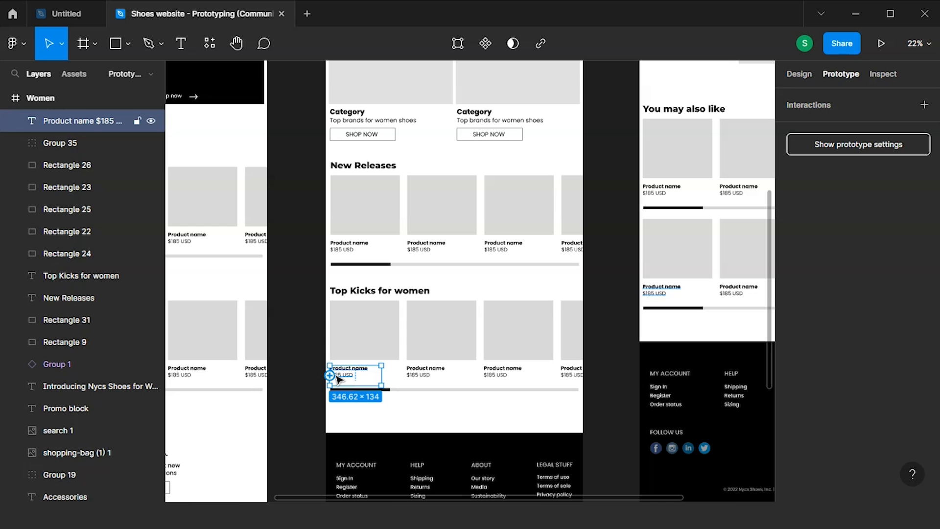
key("ctrl+g")
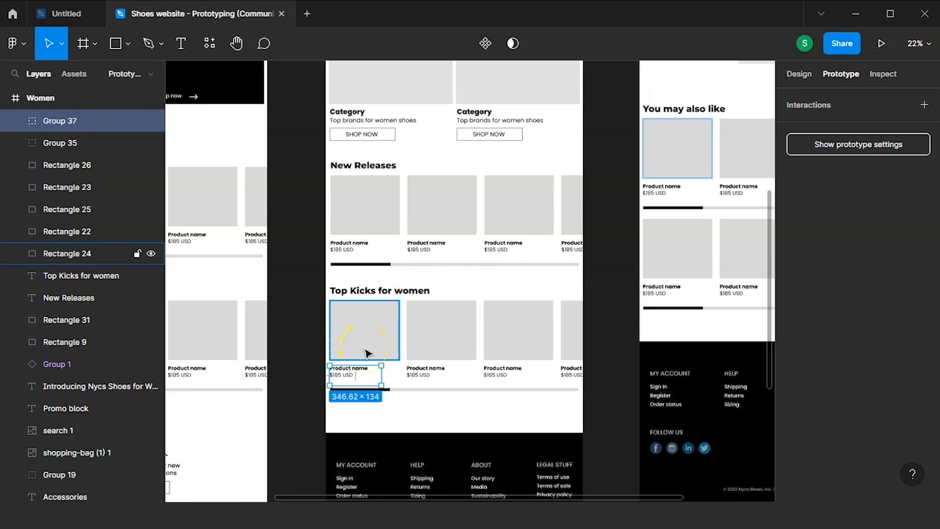
left_click(367, 352)
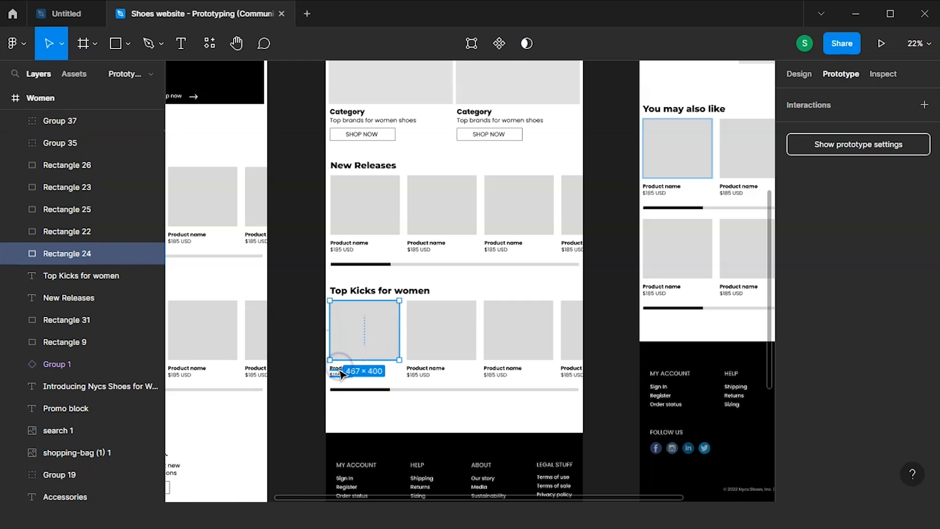
left_click(341, 372)
key("ctrl+g")
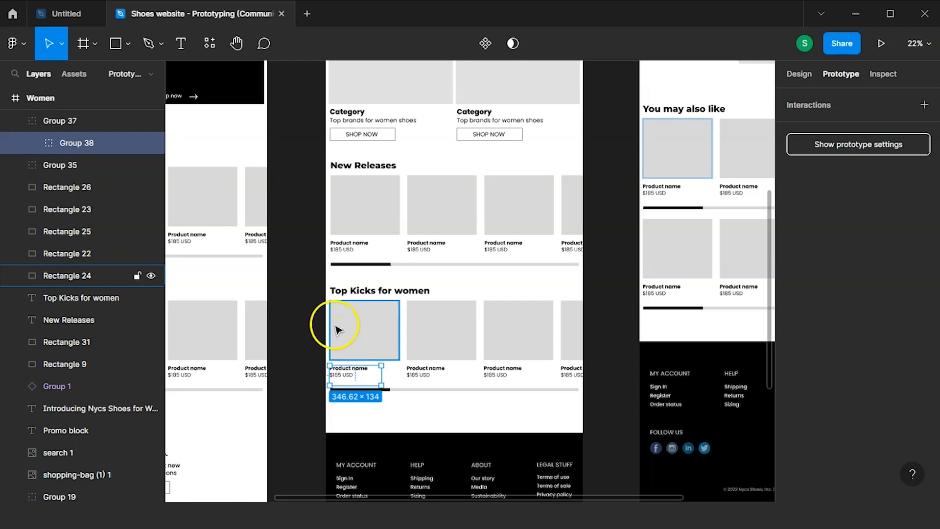
Step: Select the first Top Kicks for women product image together with its name and price text, and group them
left_click(330, 312)
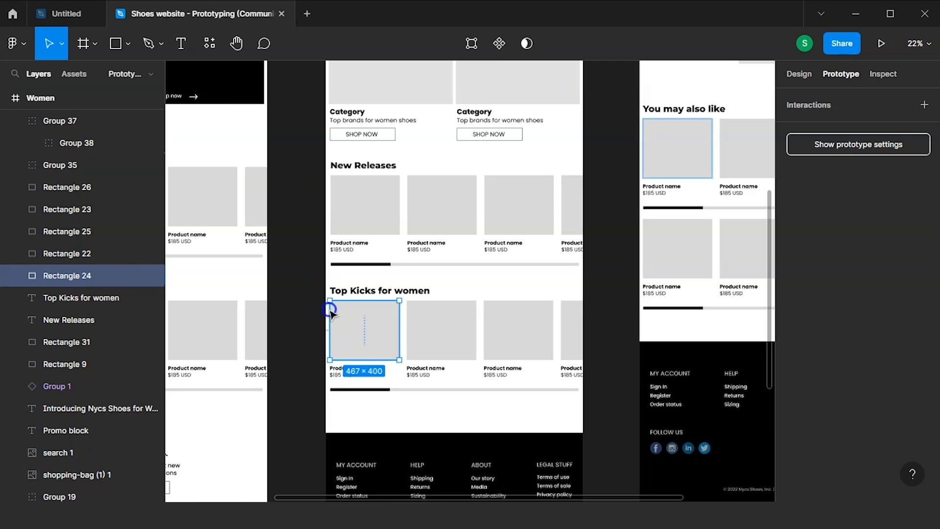
left_click(376, 376, "shift")
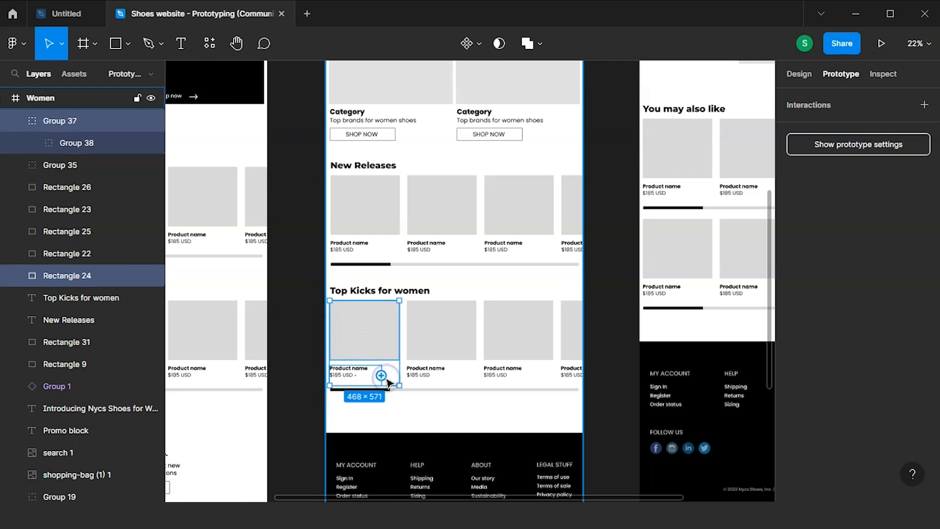
key("ctrl+g")
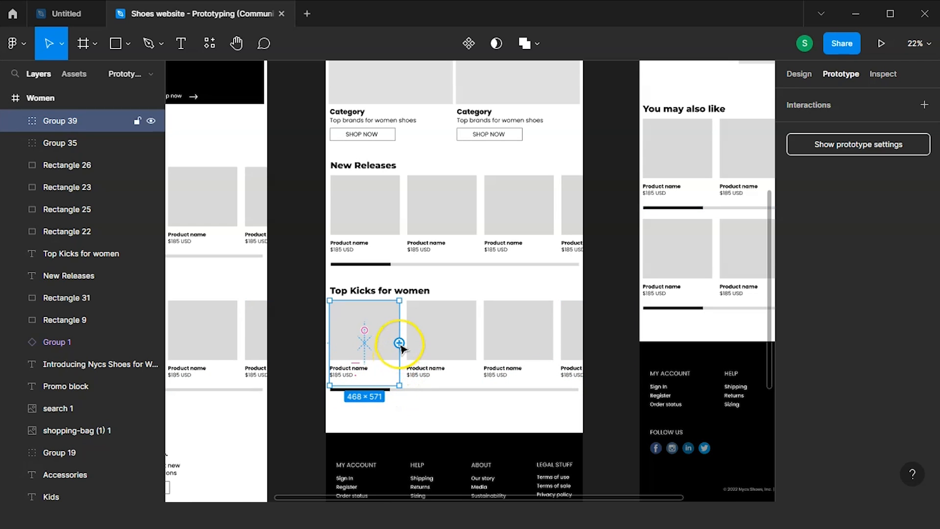
Step: Link the grouped Top Kicks product card to the Product details frame with an On click, Navigate to, Instant interaction
left_click_drag(398, 343, 658, 177)
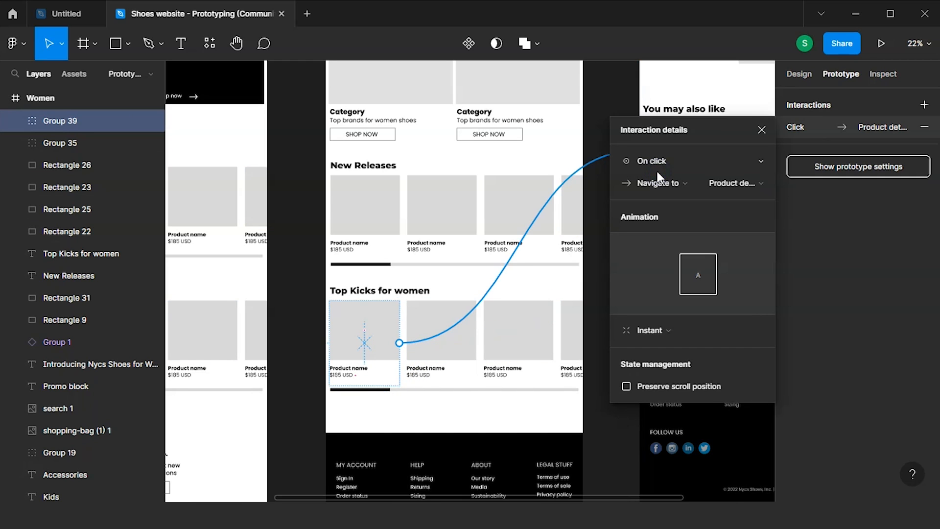
scroll(601, 243, "down", 2)
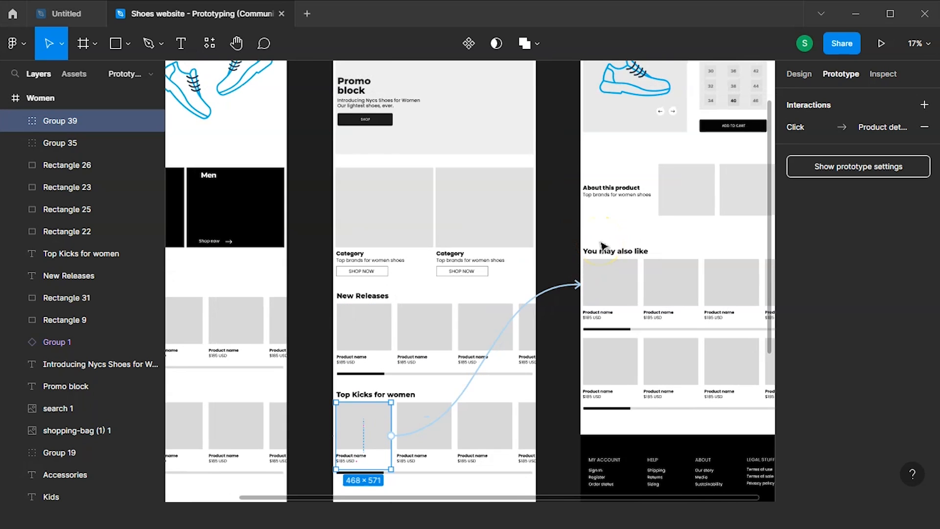
scroll(601, 244, "up", 2)
scroll(601, 243, "up", 1)
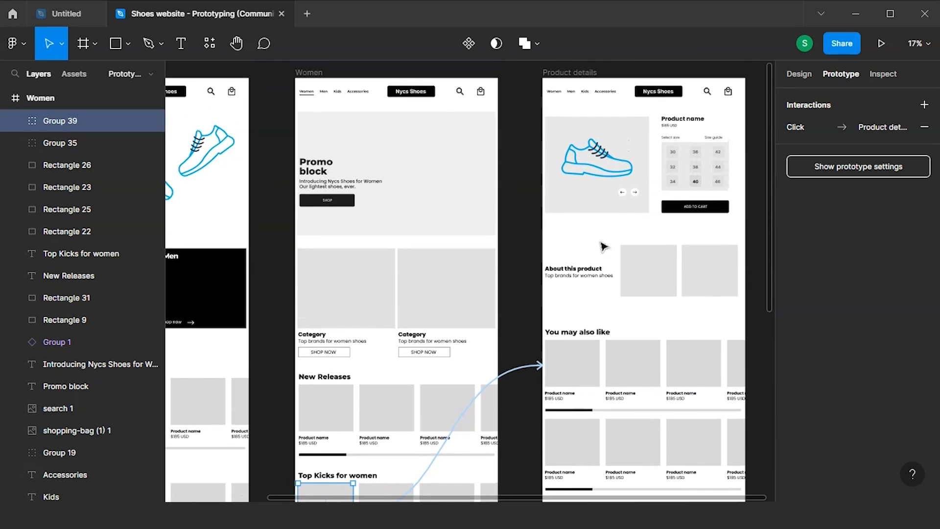
scroll(603, 247, "up", 2)
scroll(604, 246, "up", 3)
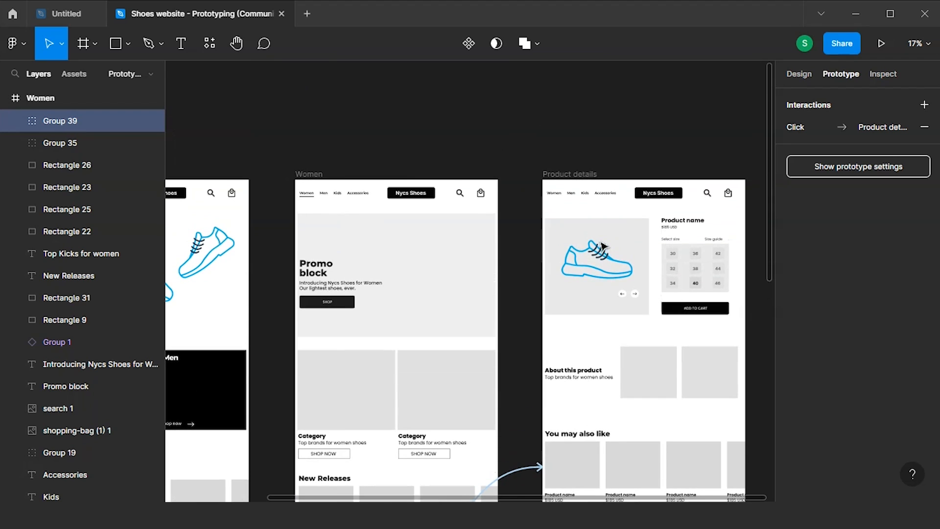
Step: Preview the prototype from the Women frame and browse down to the Top Kicks for women products
left_click(316, 173)
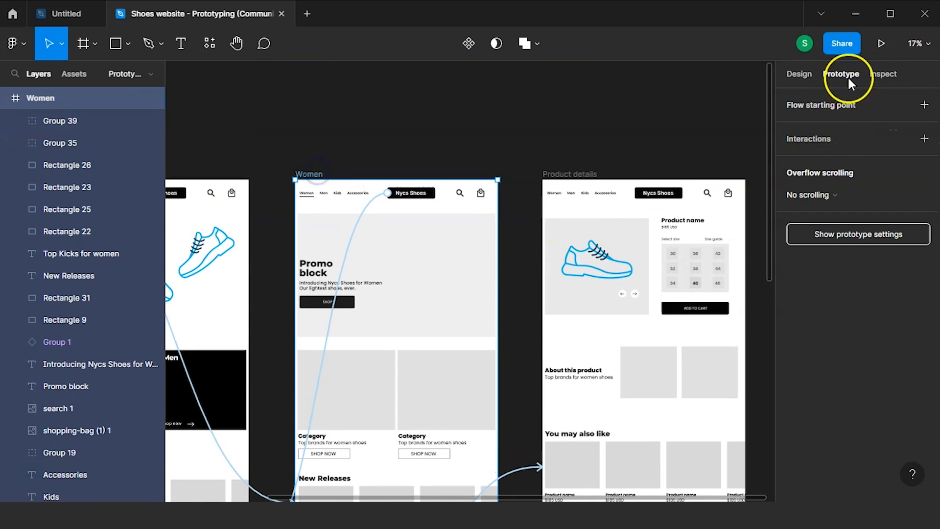
left_click(876, 44)
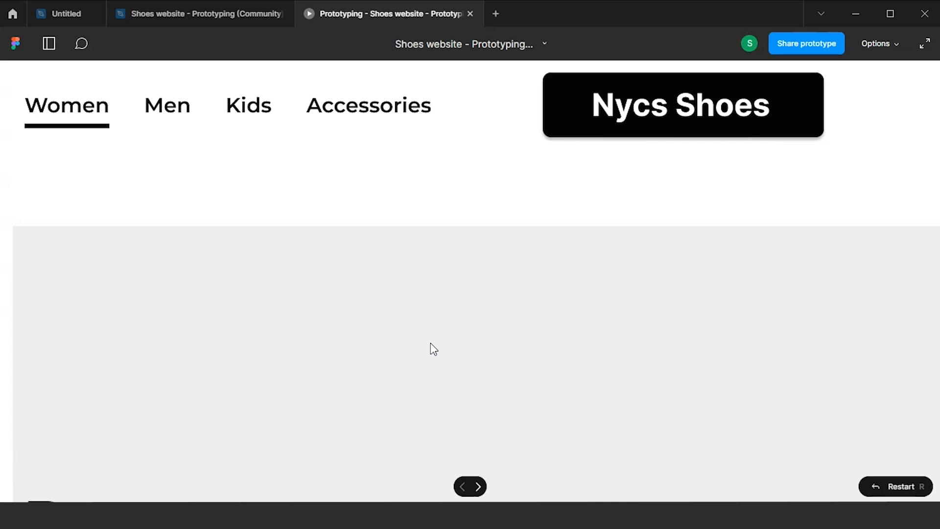
scroll(430, 343, "down", 10)
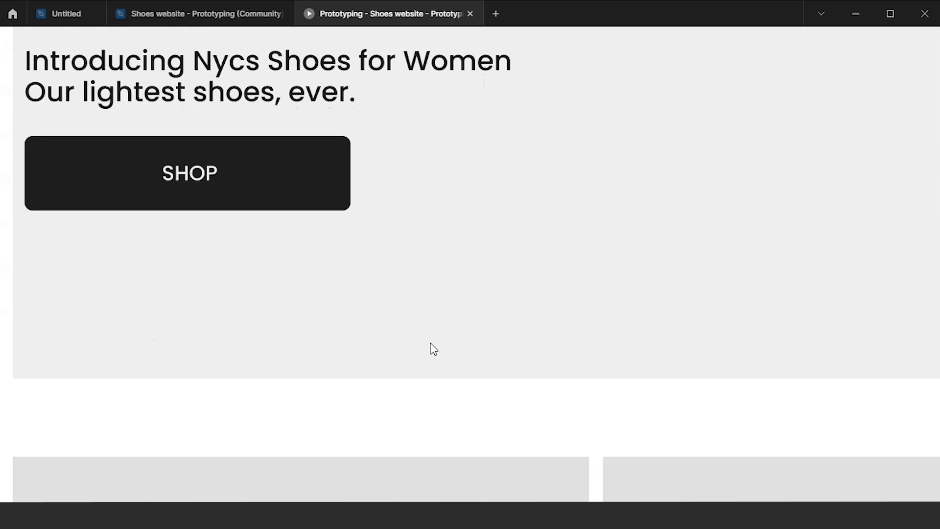
scroll(430, 342, "down", 1)
scroll(431, 342, "down", 1)
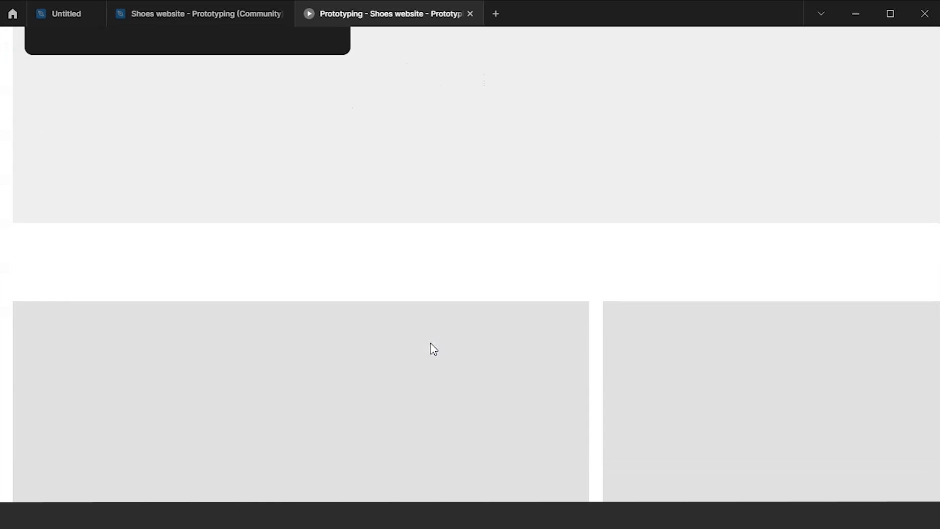
scroll(431, 342, "down", 1)
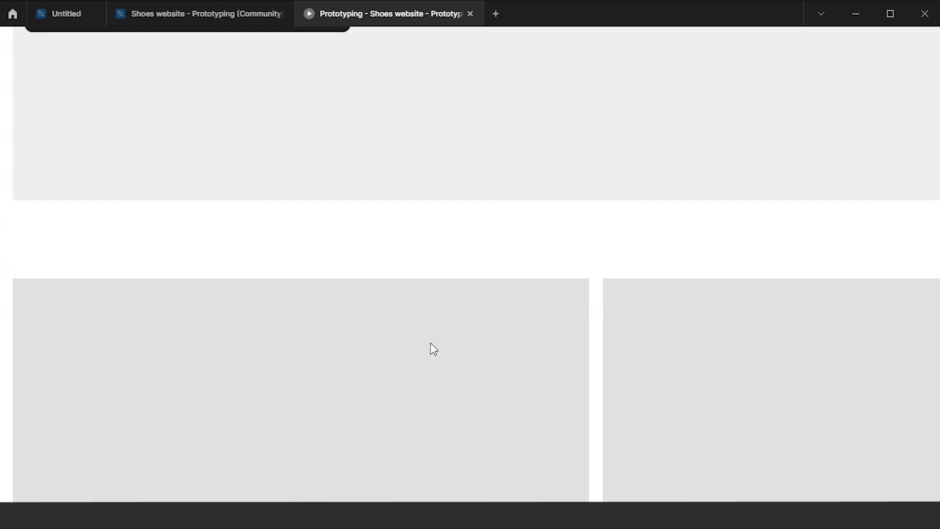
scroll(431, 343, "down", 5)
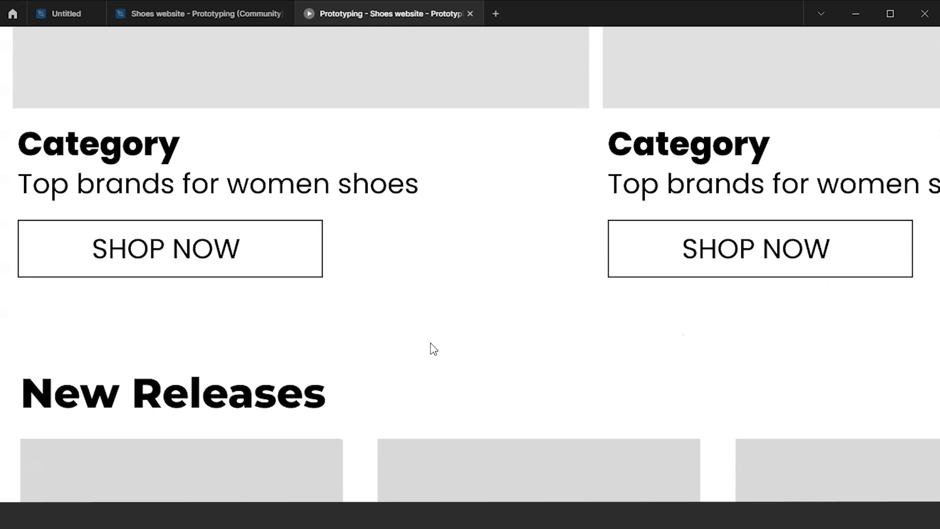
scroll(430, 342, "down", 8)
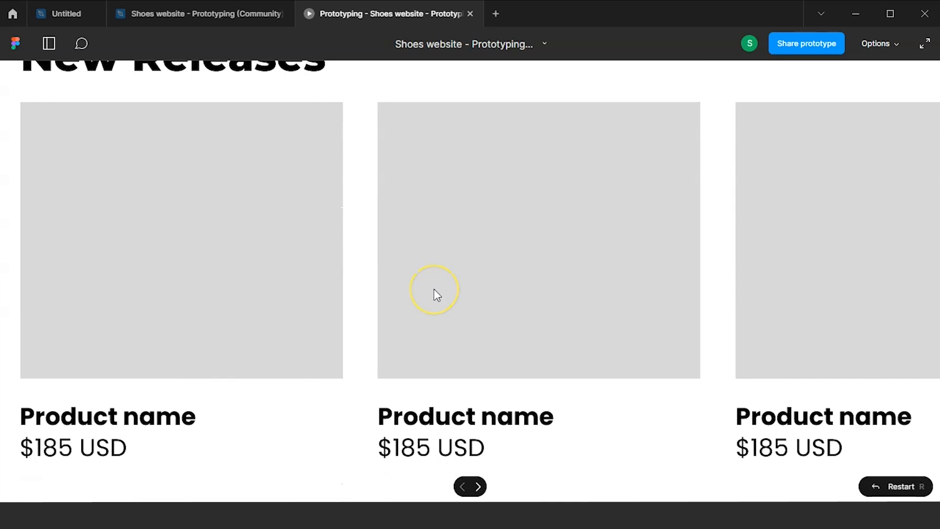
scroll(433, 289, "down", 3)
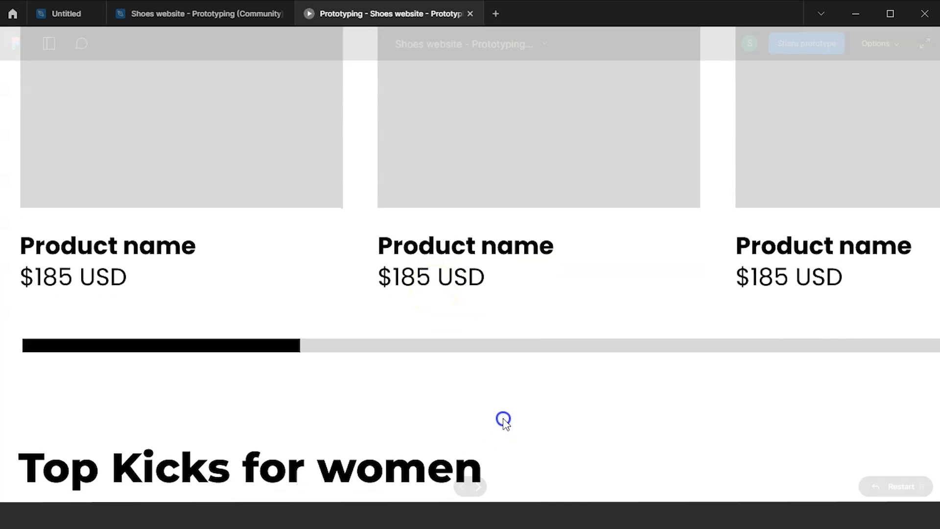
scroll(580, 412, "down", 10)
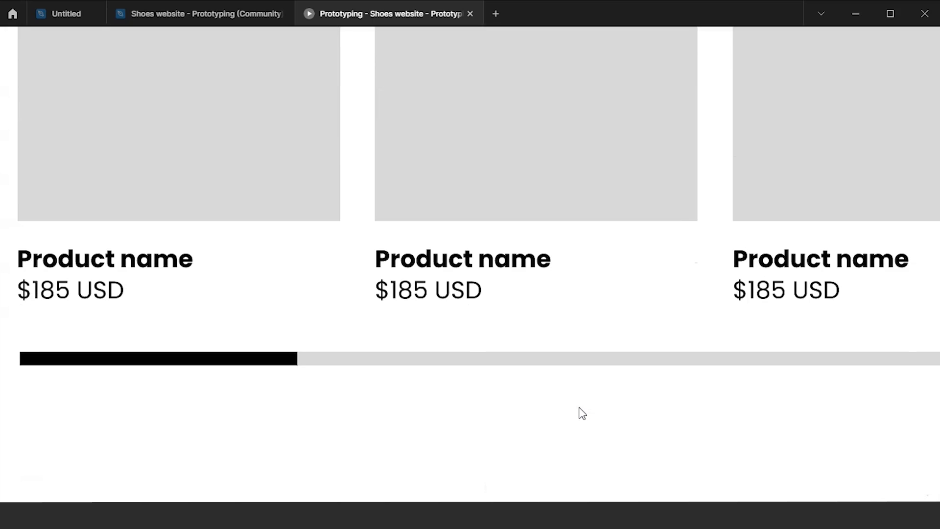
Step: Test the first Top Kicks for women product card's link to the Product details page in the preview
left_click(459, 413)
left_click(438, 417)
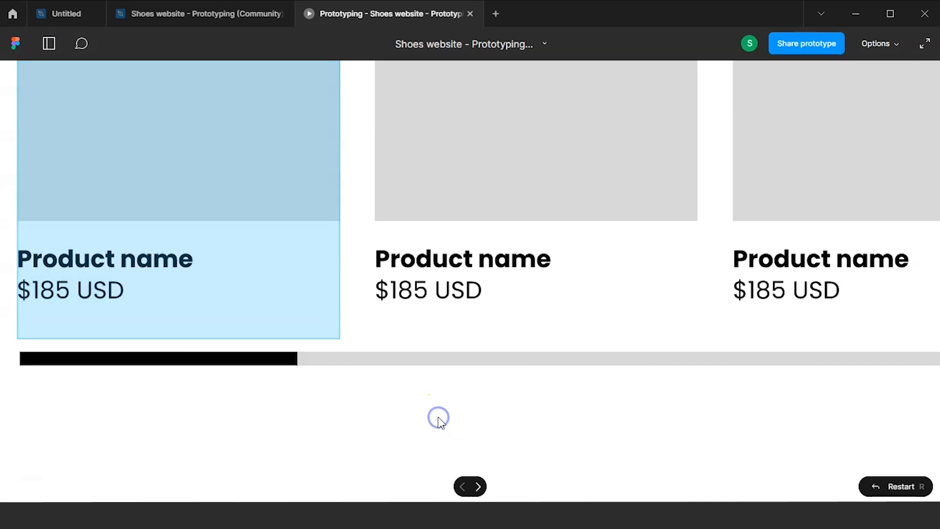
left_click(438, 418)
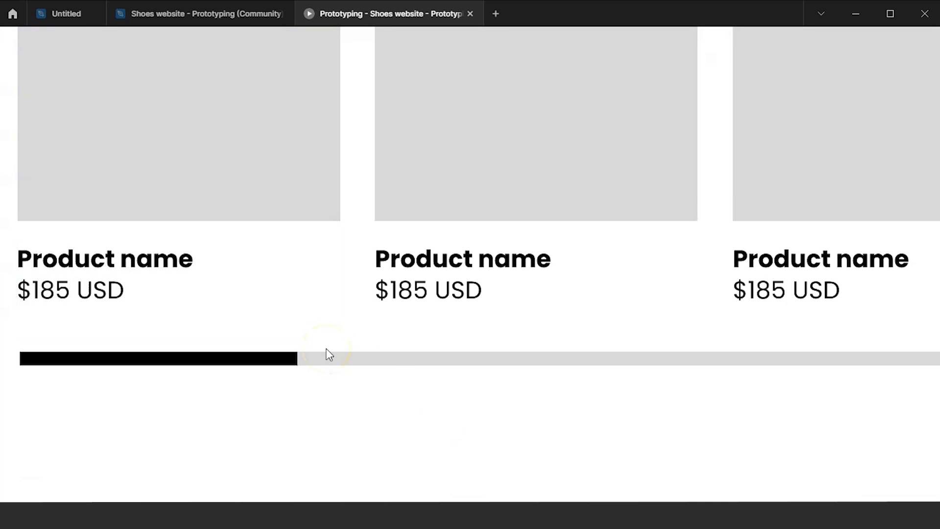
left_click(261, 311)
left_click(168, 172)
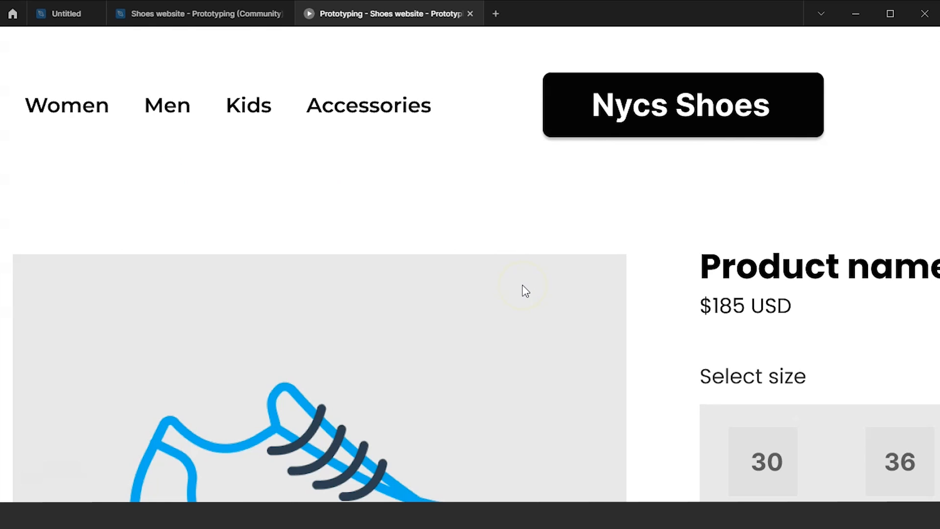
Step: Return to the design file and examine the Product details frame's shoe image, size options and Women/ Sneakers breadcrumb text
key("ctrl+shift+Tab")
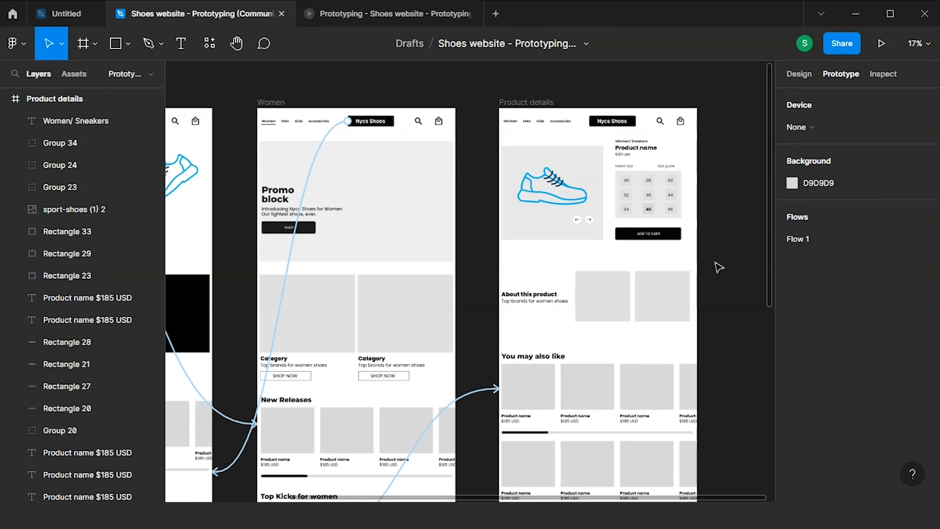
scroll(715, 263, "up", 3)
scroll(661, 210, "up", 2)
scroll(661, 210, "left", 2)
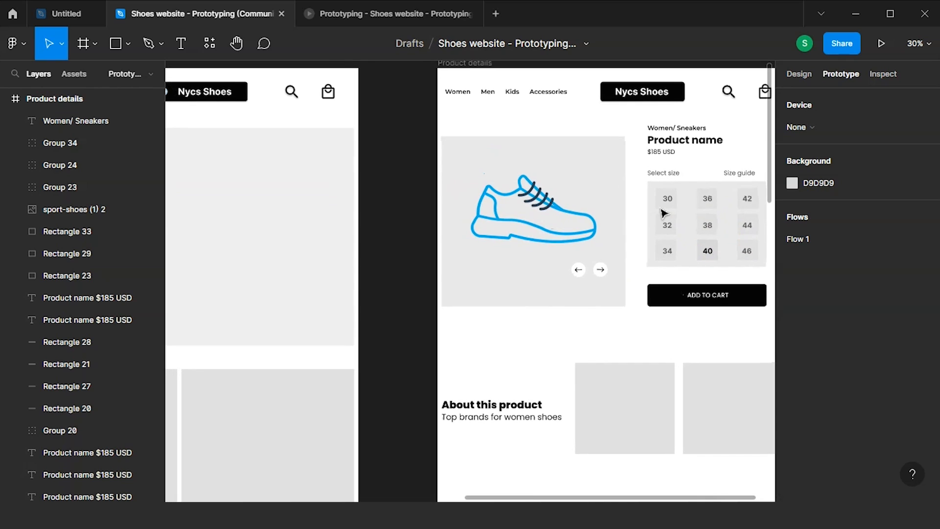
left_click(531, 260)
left_click(678, 279)
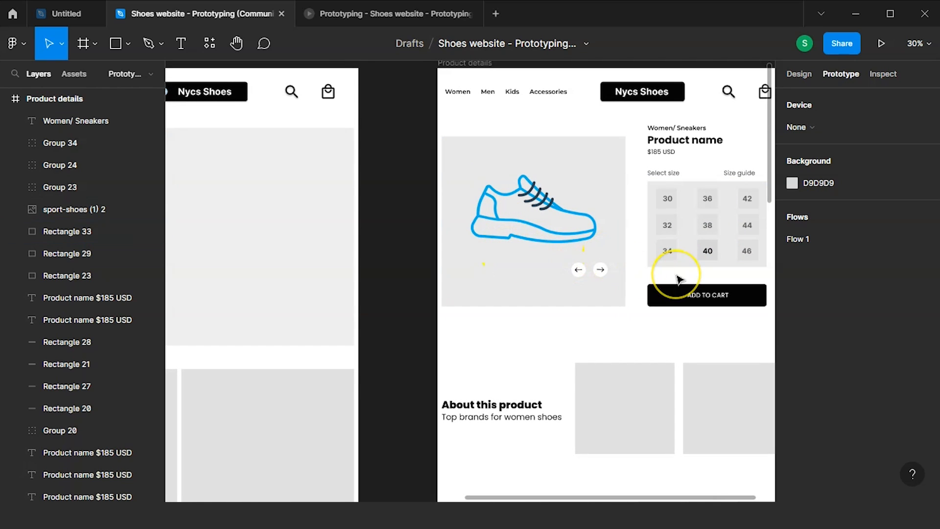
left_click(726, 265)
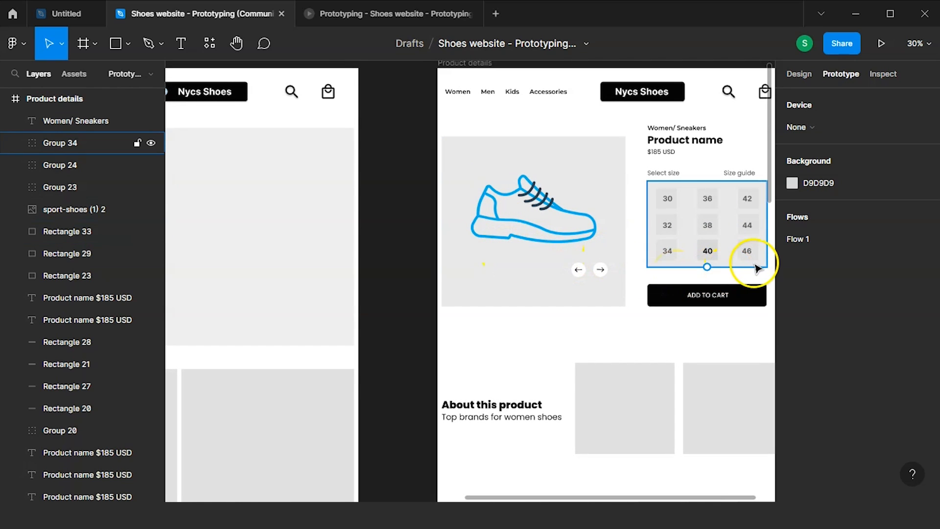
left_click(771, 257)
scroll(765, 244, "up", 1)
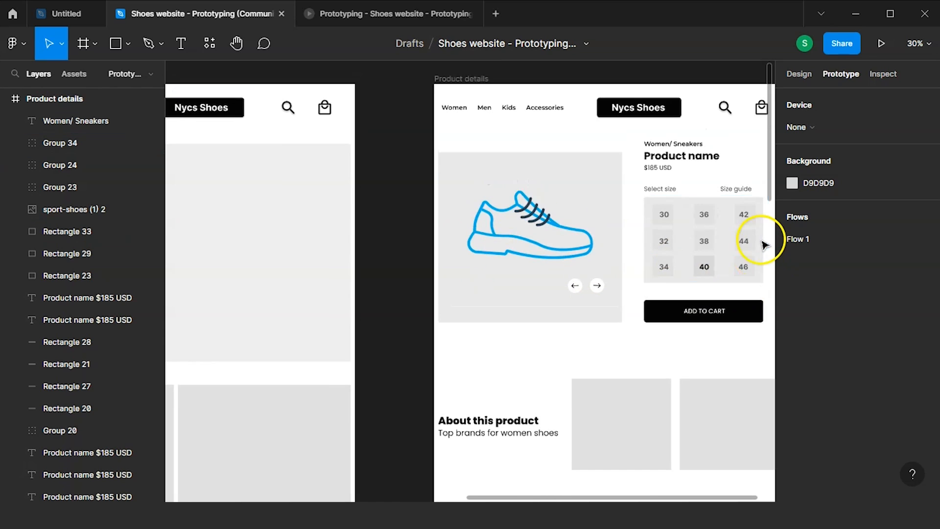
scroll(764, 244, "up", 3)
left_click(617, 246)
scroll(625, 254, "up", 2)
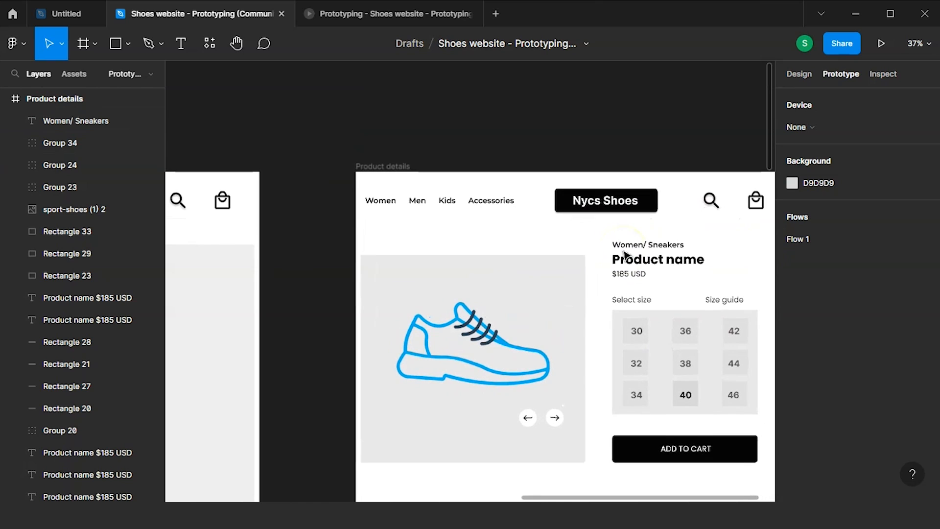
scroll(625, 254, "down", 4)
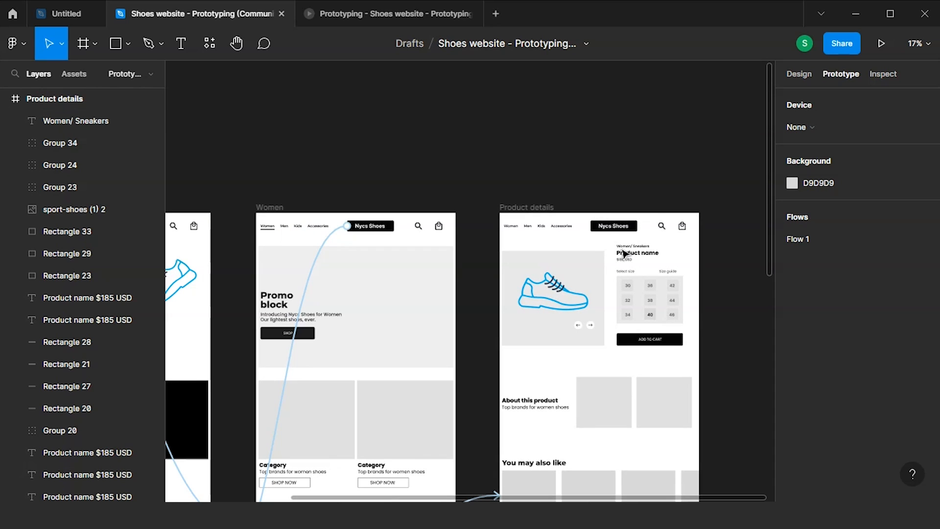
scroll(562, 216, "up", 4)
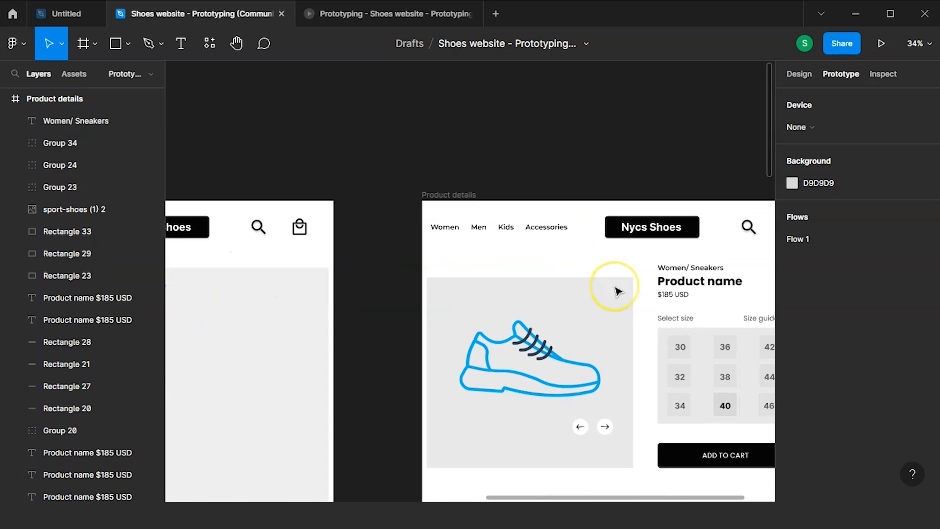
scroll(618, 291, "down", 2)
scroll(618, 291, "right", 3)
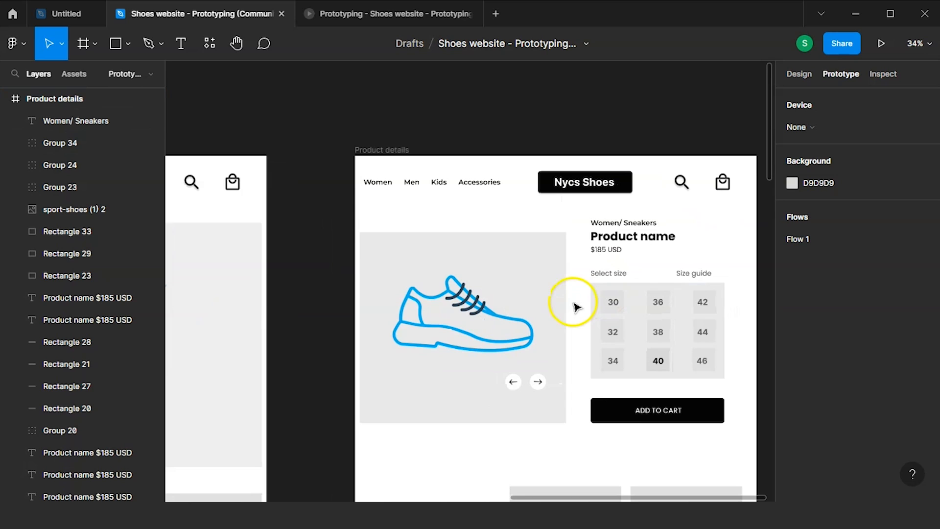
scroll(615, 317, "up", 4)
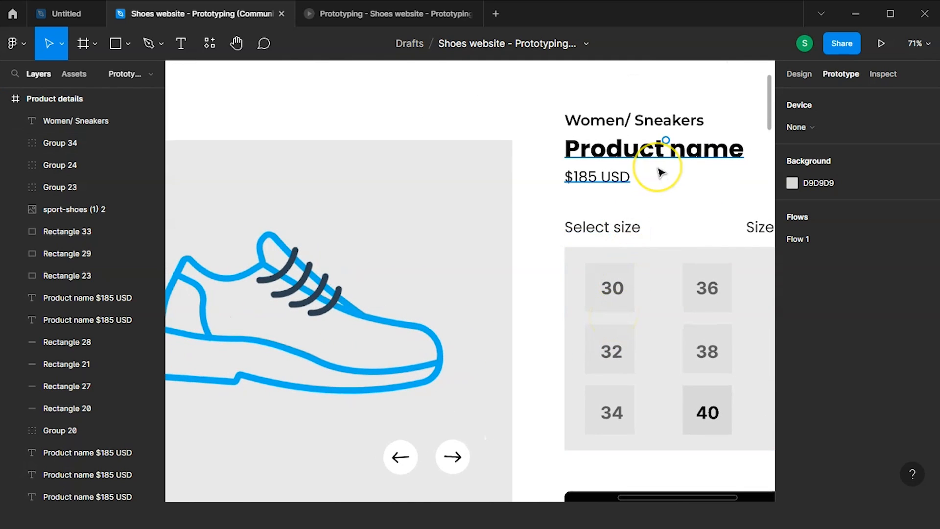
Step: Link the Women/ Sneakers text on the Product details frame to the Women frame with an On click, Navigate to, Instant interaction
scroll(661, 173, "down", 3)
left_click(666, 146)
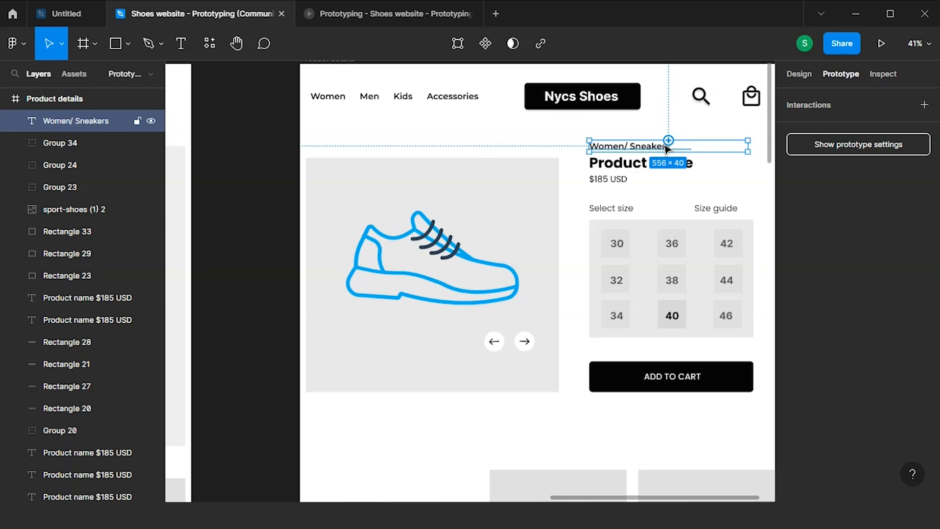
scroll(667, 149, "down", 5)
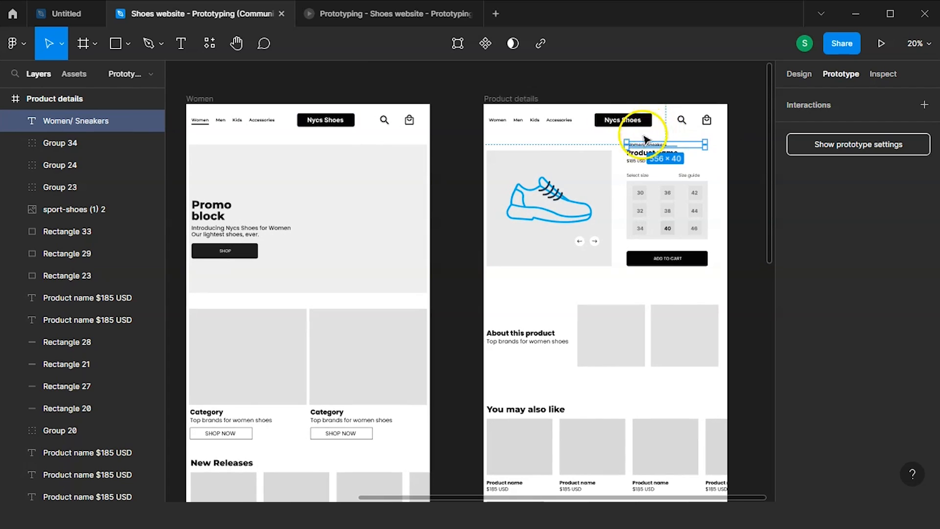
left_click_drag(626, 145, 416, 413)
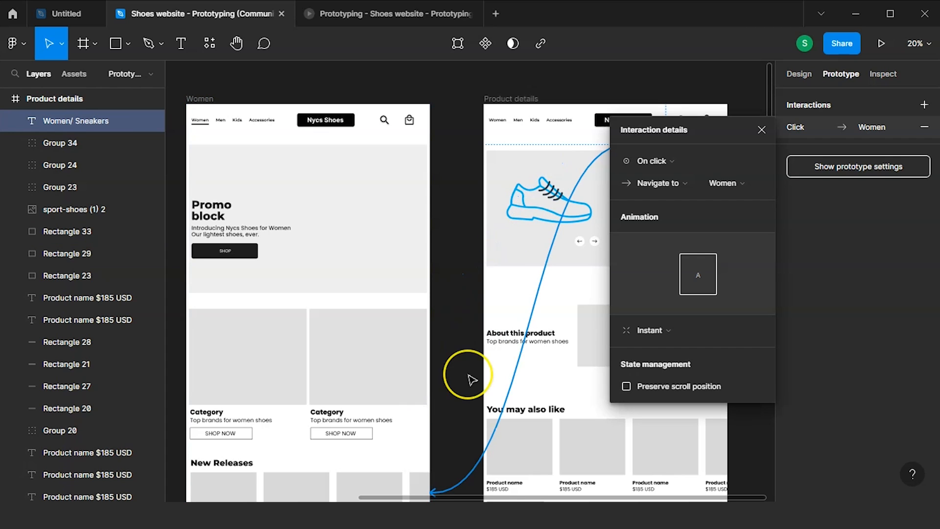
scroll(466, 380, "down", 4)
scroll(470, 379, "down", 3)
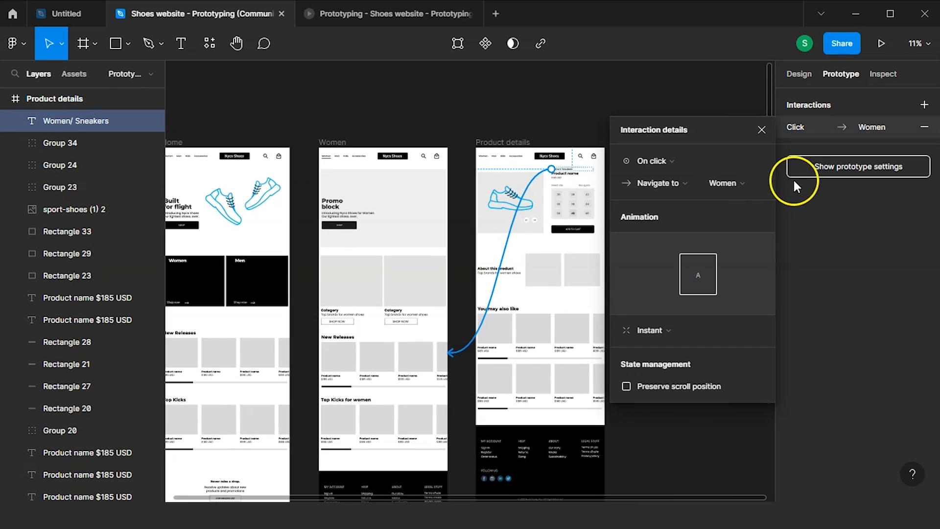
left_click(762, 130)
left_click(555, 227)
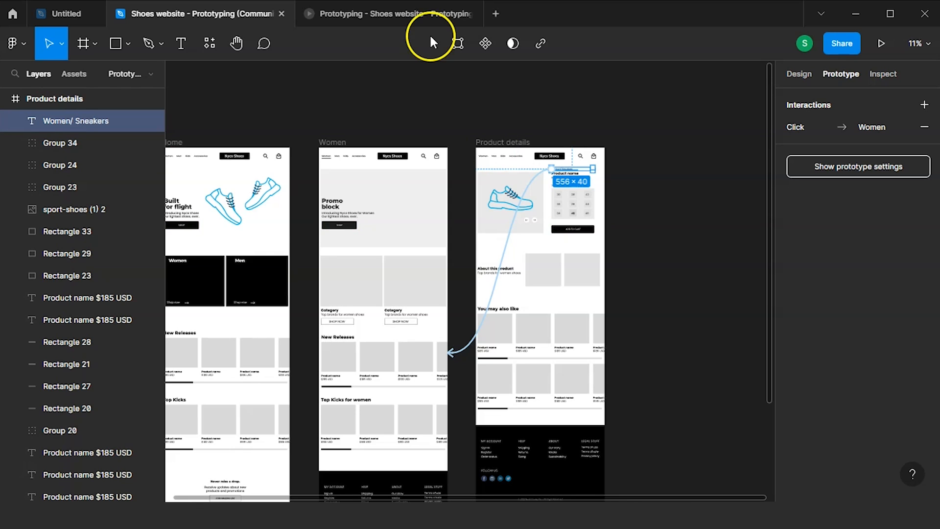
Step: Switch to the prototype preview and check the clickable area around the Women/ Sneakers text on the Product details page
left_click(399, 15)
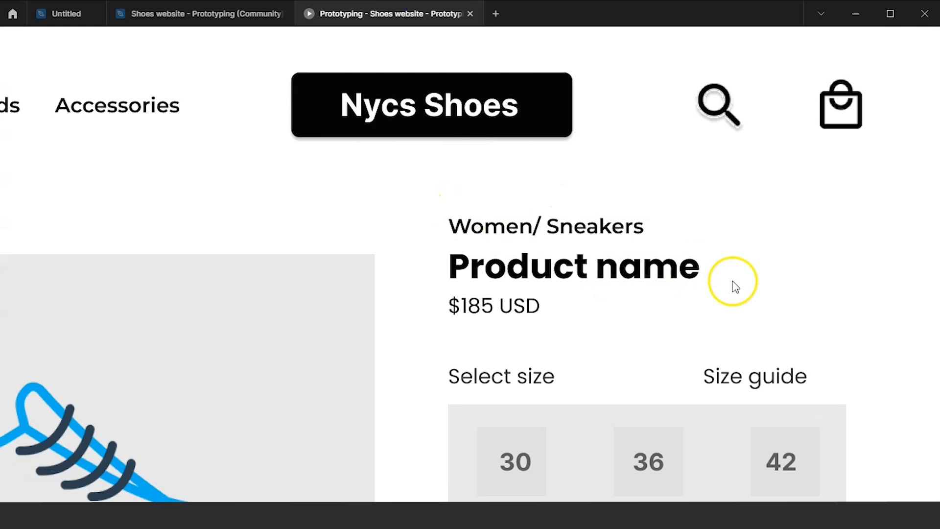
left_click(832, 224)
left_click(864, 269)
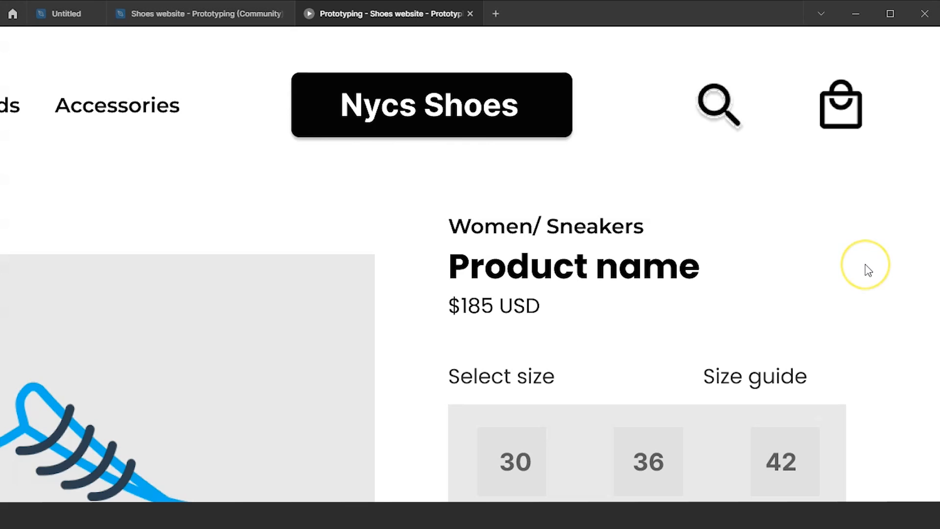
left_click(877, 283)
scroll(879, 289, "down", 1)
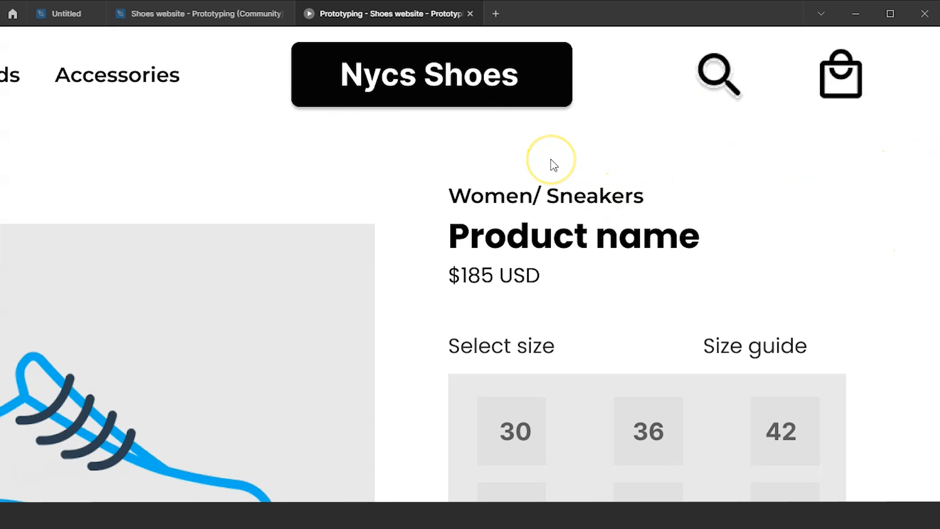
Step: Return to the design file and shrink the Women/ Sneakers text box on the Product details frame to about 155 × 37
left_click(246, 5)
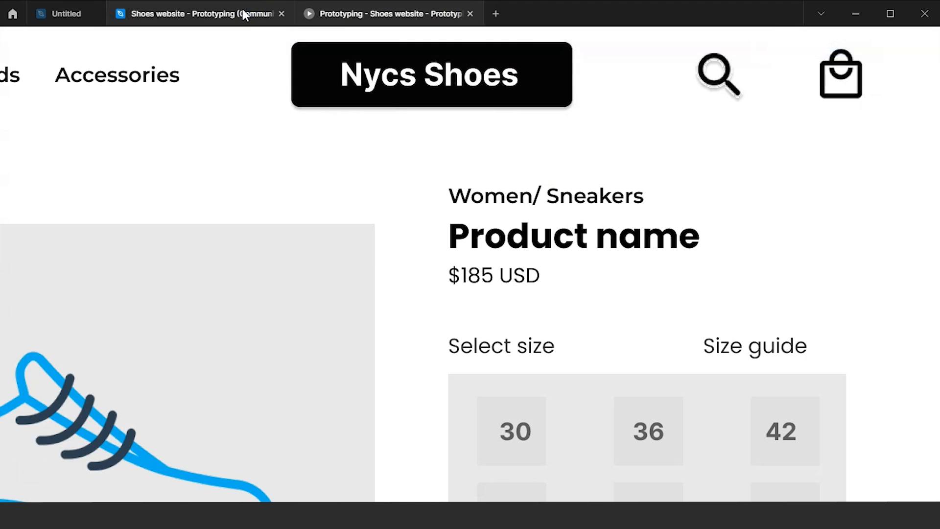
left_click(244, 10)
scroll(552, 145, "up", 5)
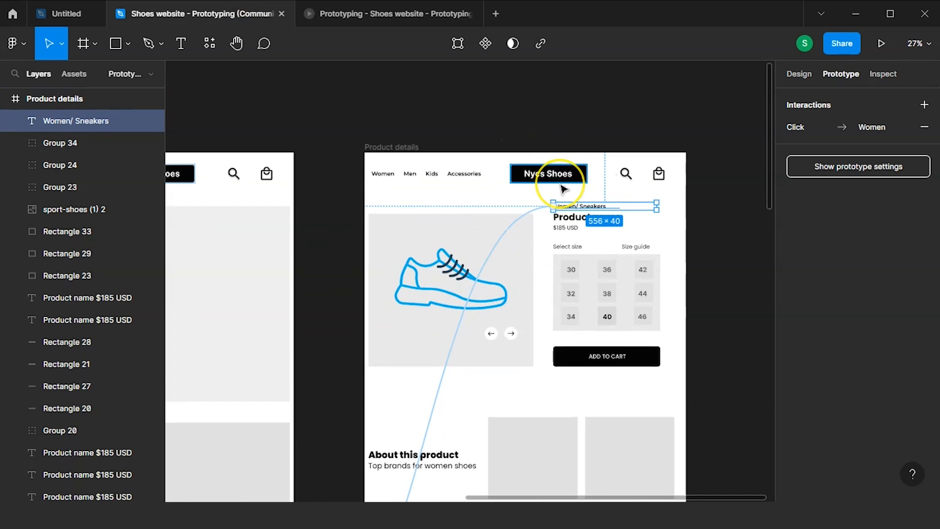
scroll(563, 188, "up", 2)
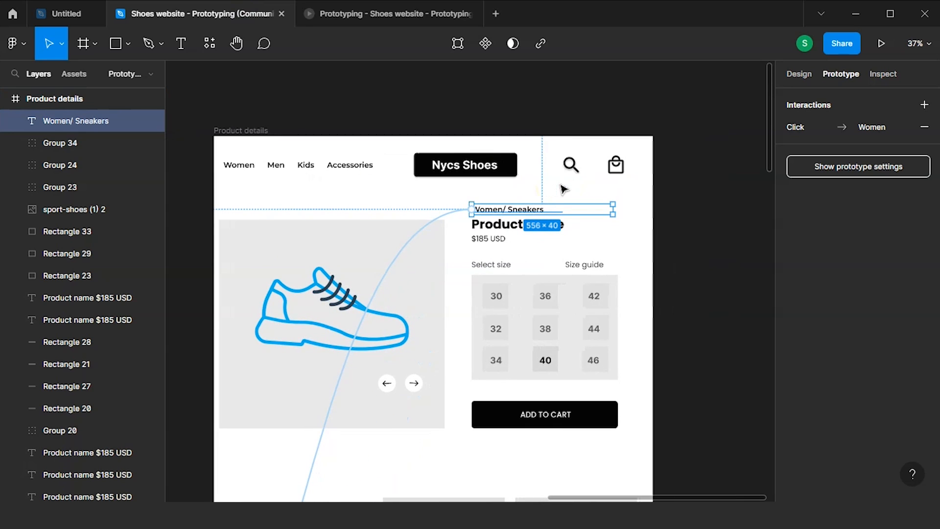
scroll(589, 152, "up", 2)
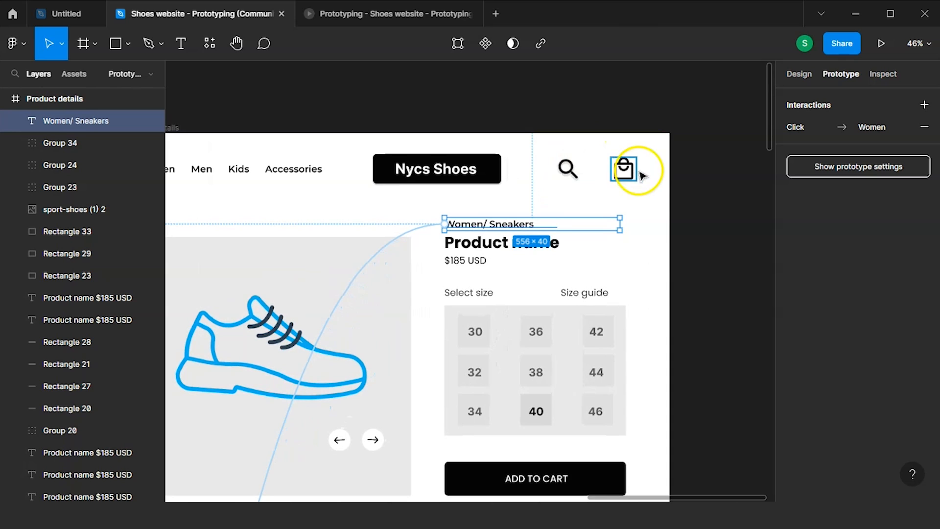
mouse_move(621, 228)
scroll(621, 234, "up", 3)
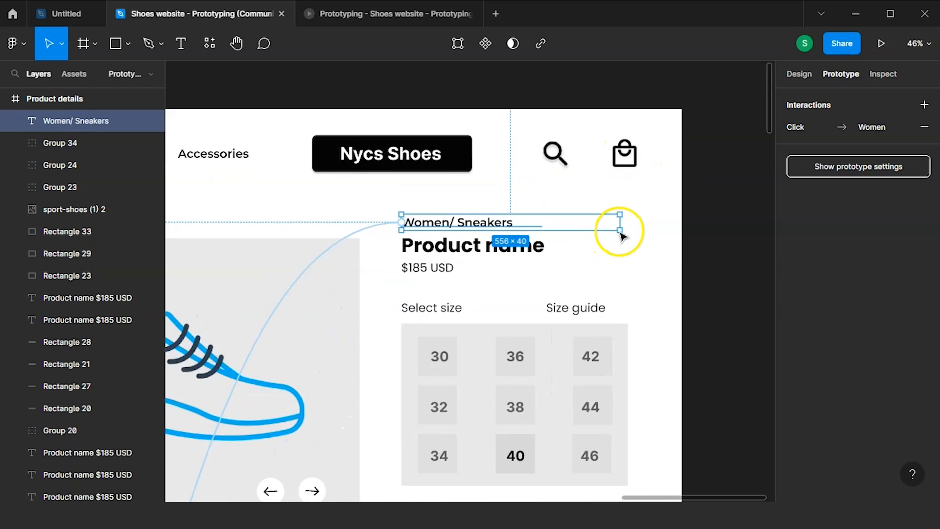
left_click_drag(624, 231, 378, 228)
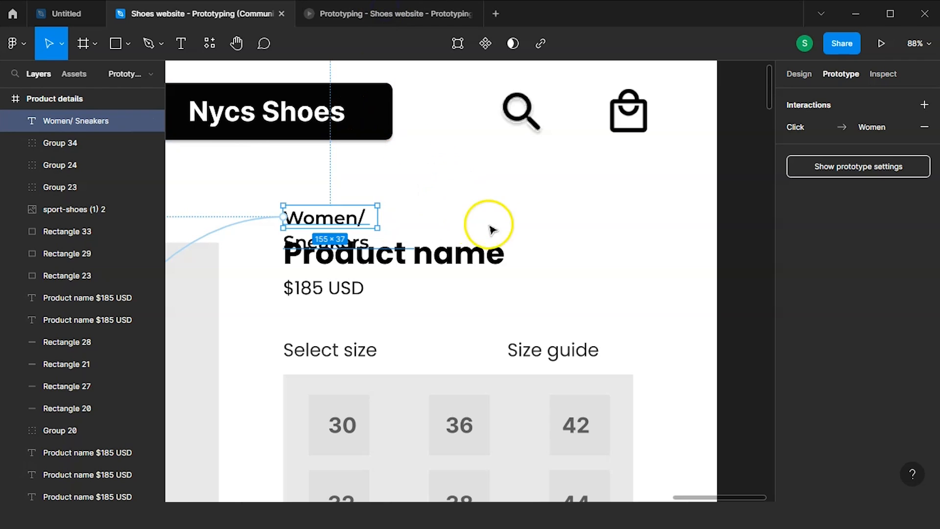
Step: Check the Women/ Sneakers text's clickable area in the preview, and resize its text box to about 166 × 31 in the design file
left_click(377, 10)
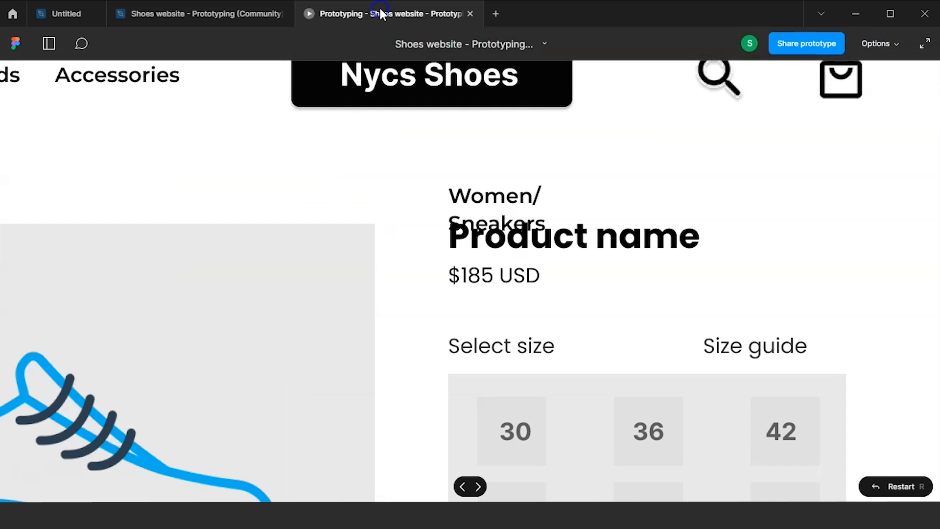
scroll(534, 201, "down", 1)
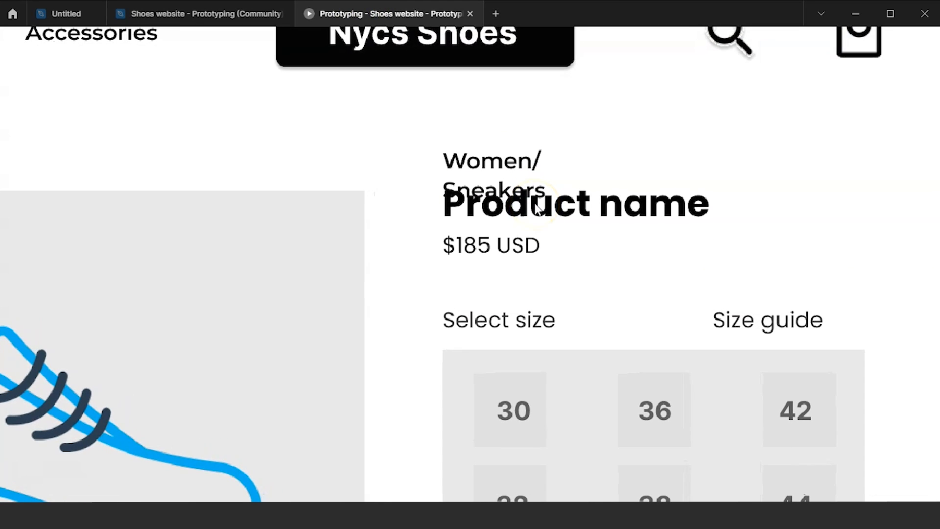
left_click(718, 172)
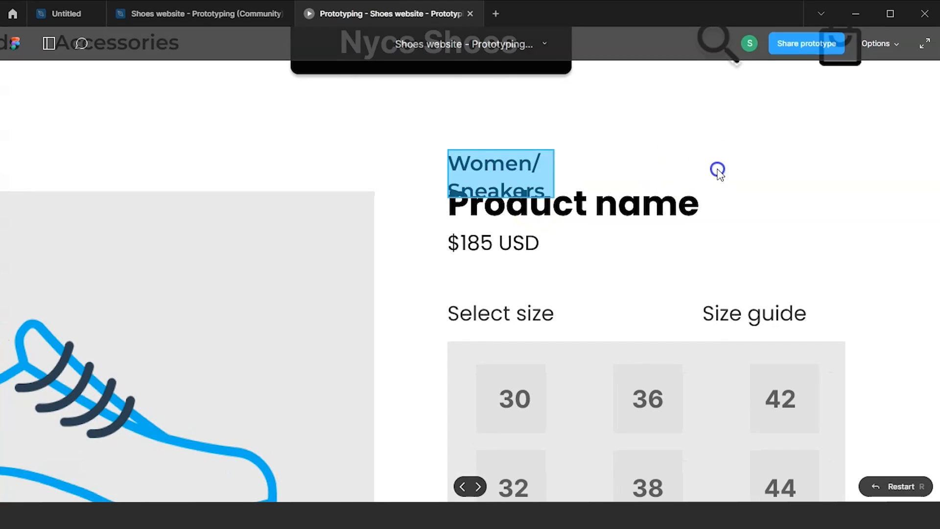
left_click(796, 185)
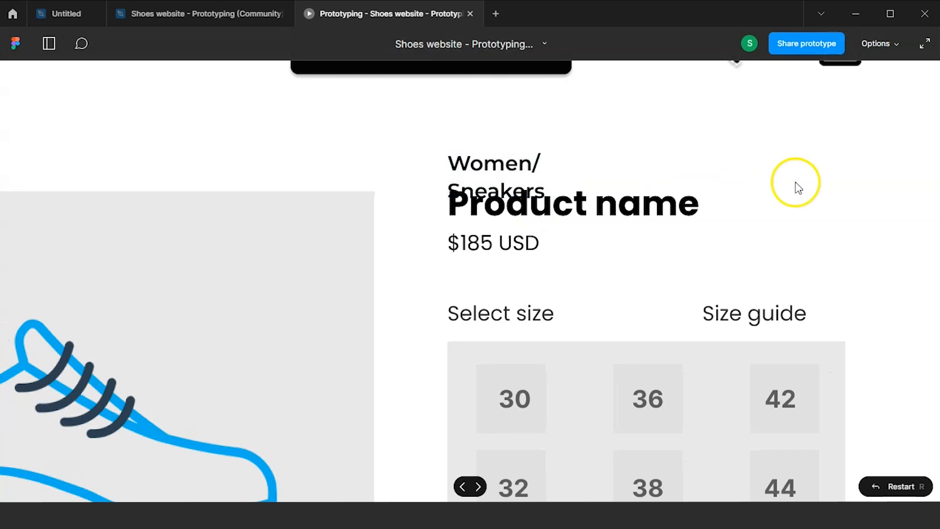
left_click(198, 13)
left_click_drag(337, 238, 384, 224)
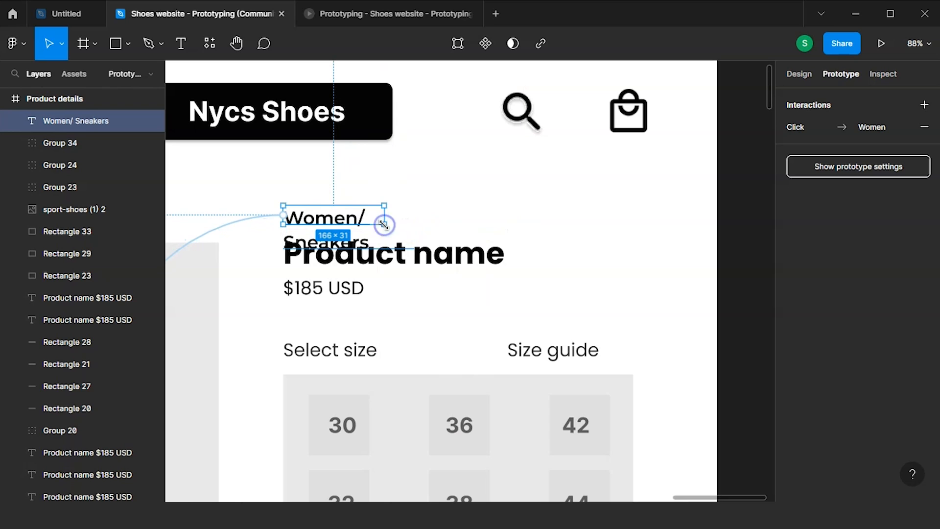
Step: In the preview, go to the Women page and follow the first Top Kicks for women product card to Product details
left_click(369, 15)
left_click(83, 107)
scroll(260, 328, "down", 5)
scroll(261, 335, "down", 5)
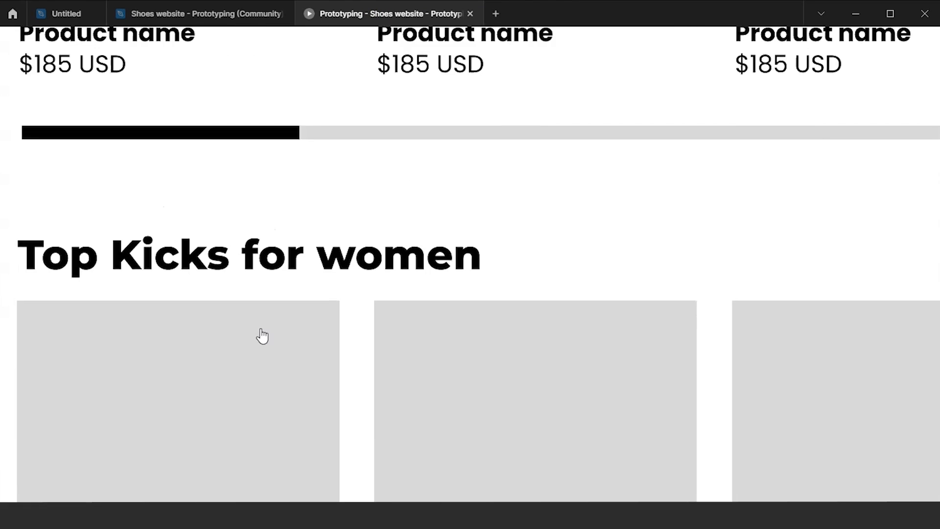
left_click(260, 335)
Step: Check the blank area around the Women/ Sneakers text and product name for clickable hotspots in the preview
left_click(857, 232)
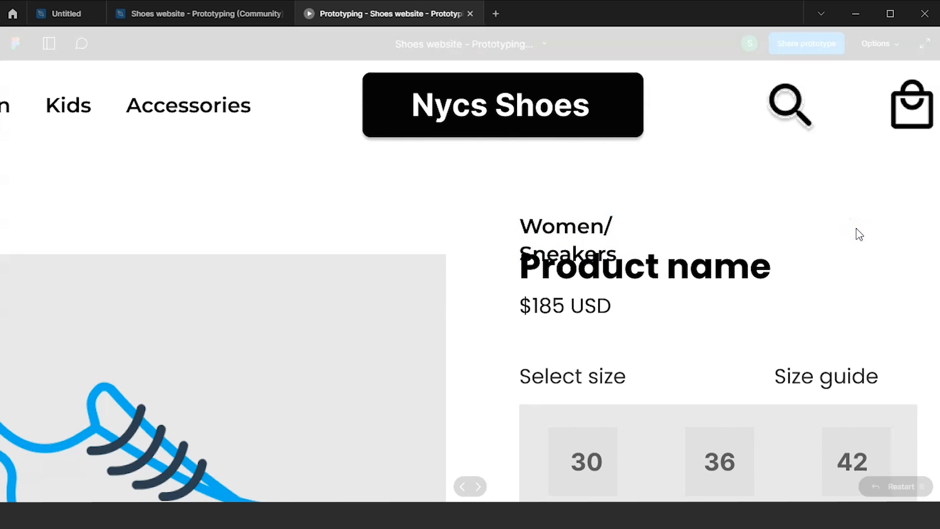
left_click(818, 269)
left_click(838, 286)
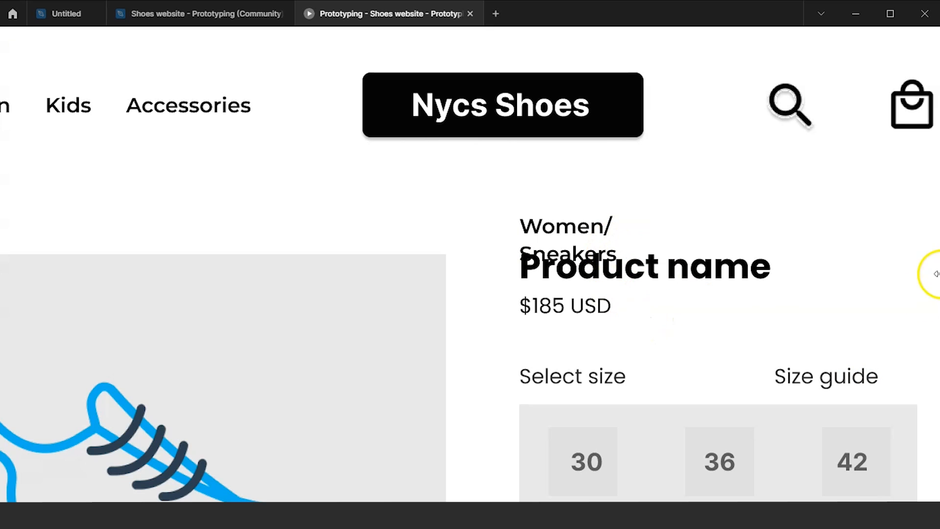
left_click(899, 265)
left_click(657, 278)
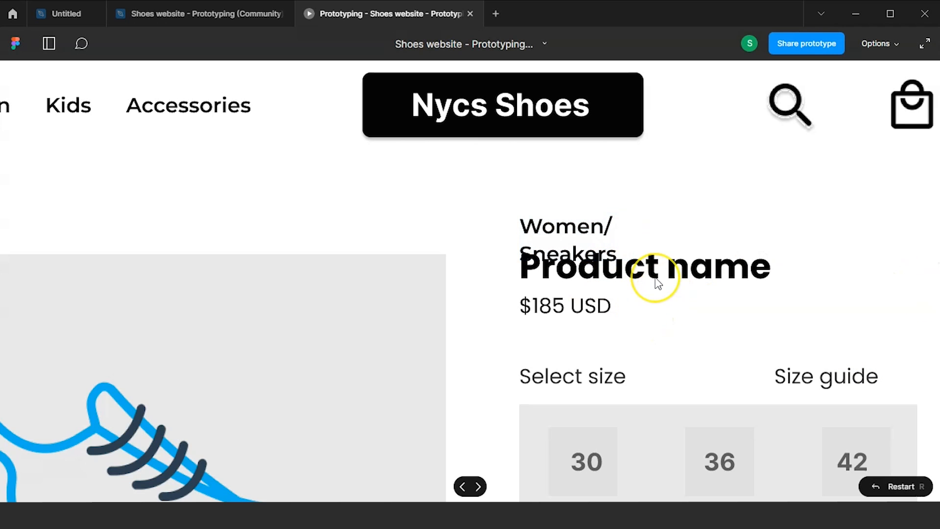
scroll(657, 283, "right", 1)
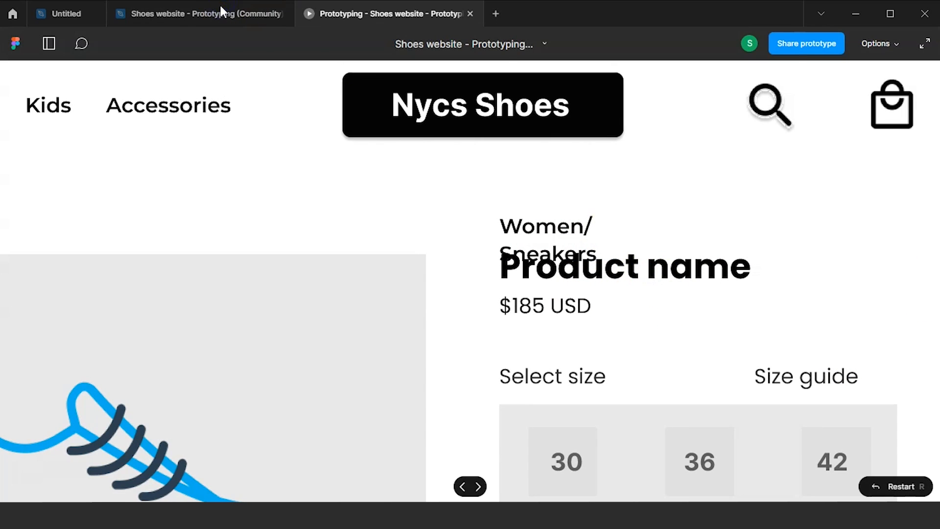
Step: Return to the design file, shorten the Product details breadcrumb text to Women, and review its connection to the Women frame
left_click(220, 6)
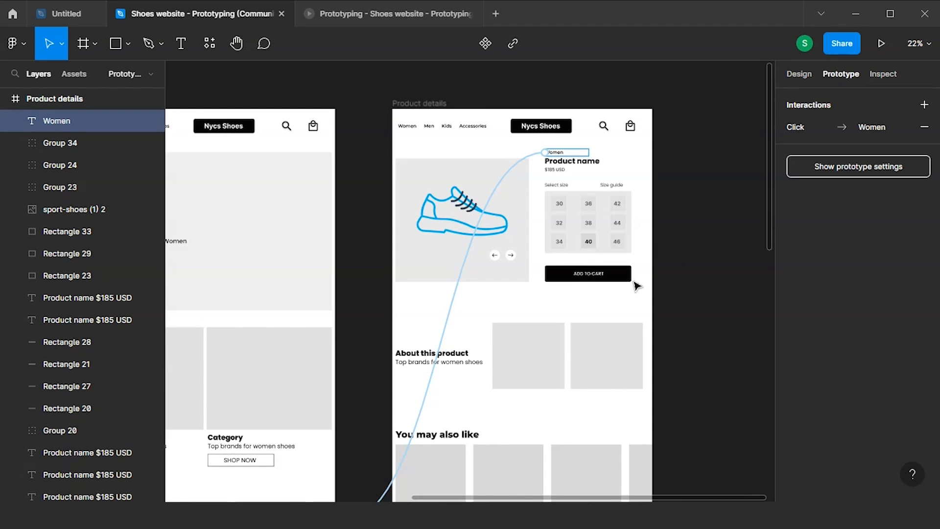
scroll(633, 284, "up", 2)
scroll(484, 343, "left", 2)
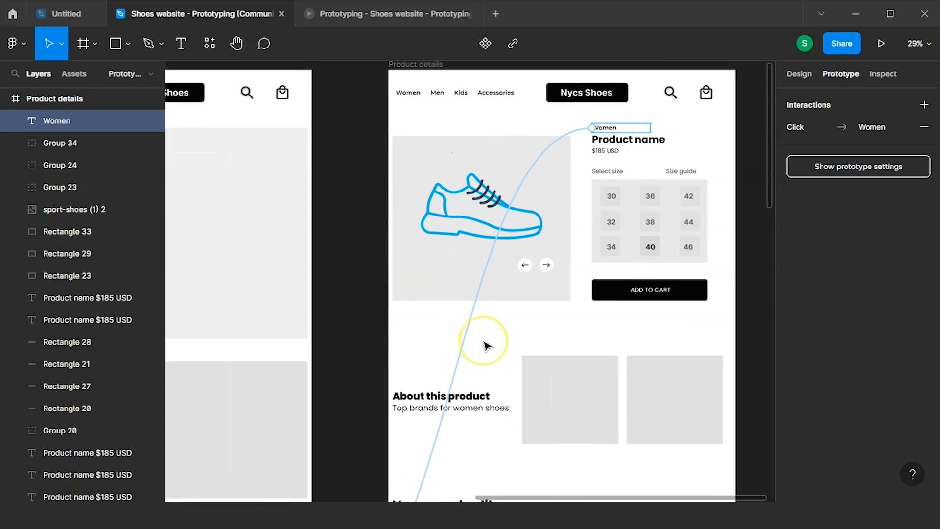
scroll(484, 342, "down", 4)
scroll(486, 347, "down", 2)
scroll(482, 343, "left", 3)
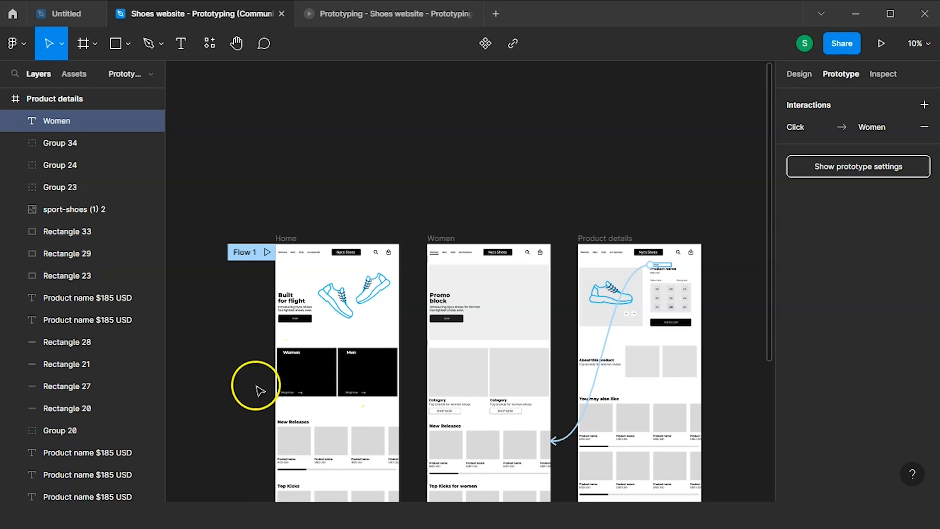
scroll(300, 409, "right", 3)
scroll(394, 387, "right", 2)
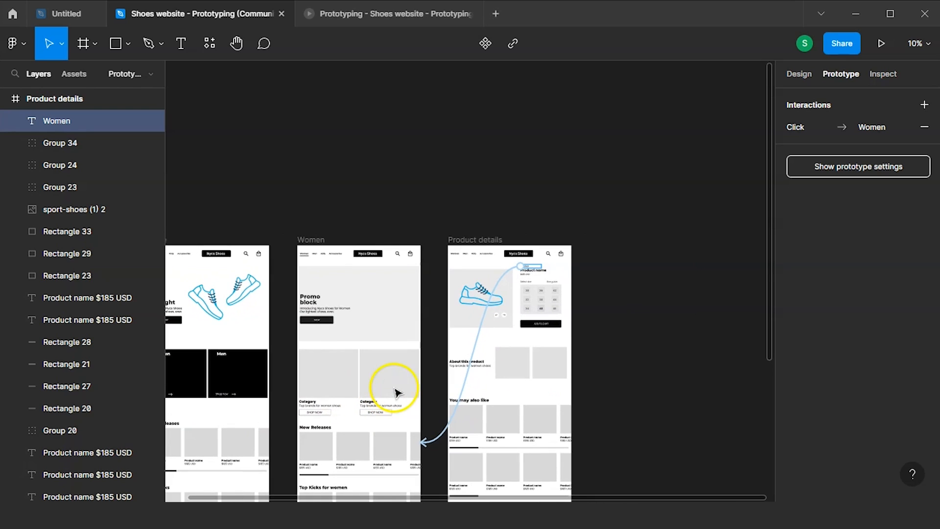
scroll(449, 301, "up", 5)
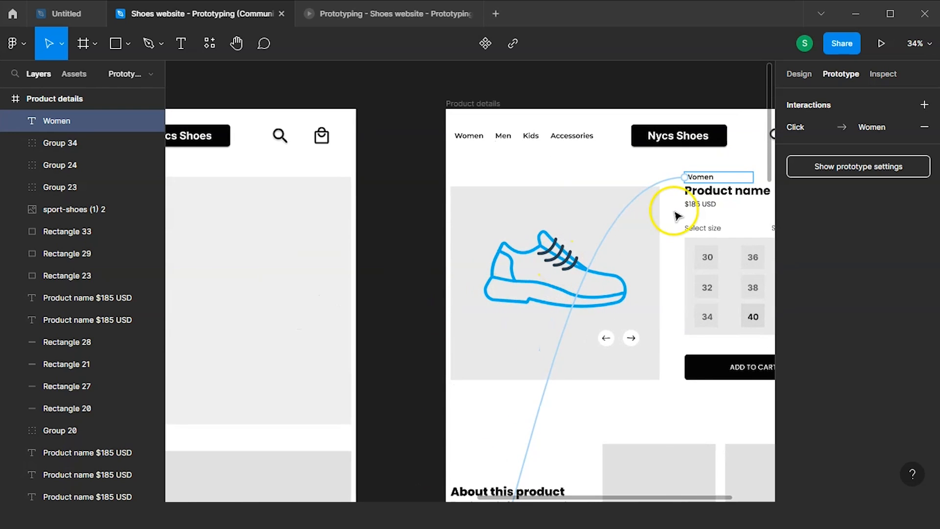
Step: Select the Nycs Shoes logo's black rectangle on the Product details frame and examine the logos on the Product details and Women frames
scroll(678, 214, "right", 3)
scroll(675, 214, "down", 1)
double_click(606, 107)
left_click(649, 105)
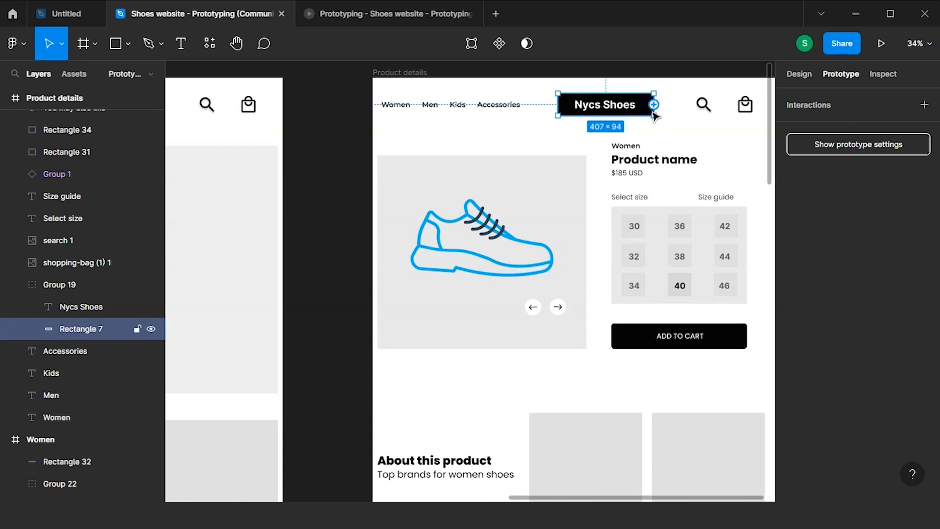
scroll(654, 115, "left", 6)
scroll(655, 116, "down", 4)
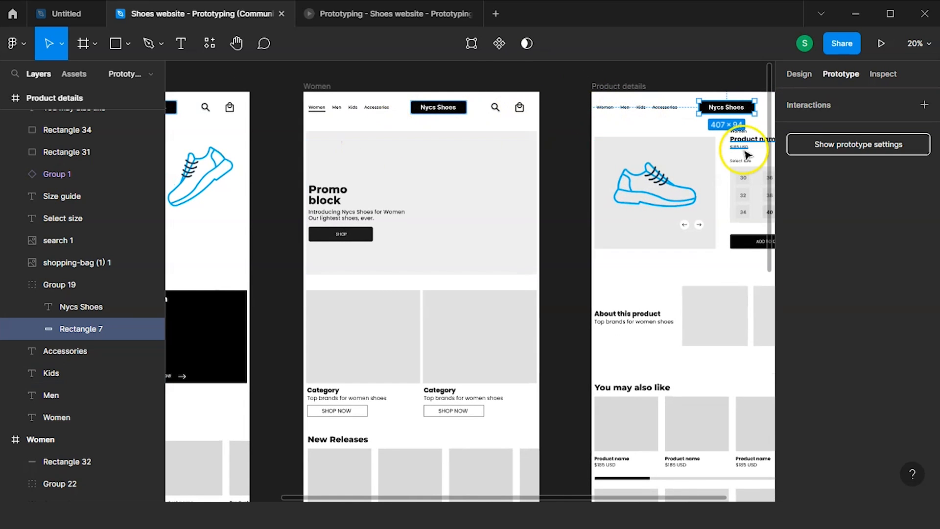
scroll(769, 152, "right", 1)
scroll(772, 153, "right", 3)
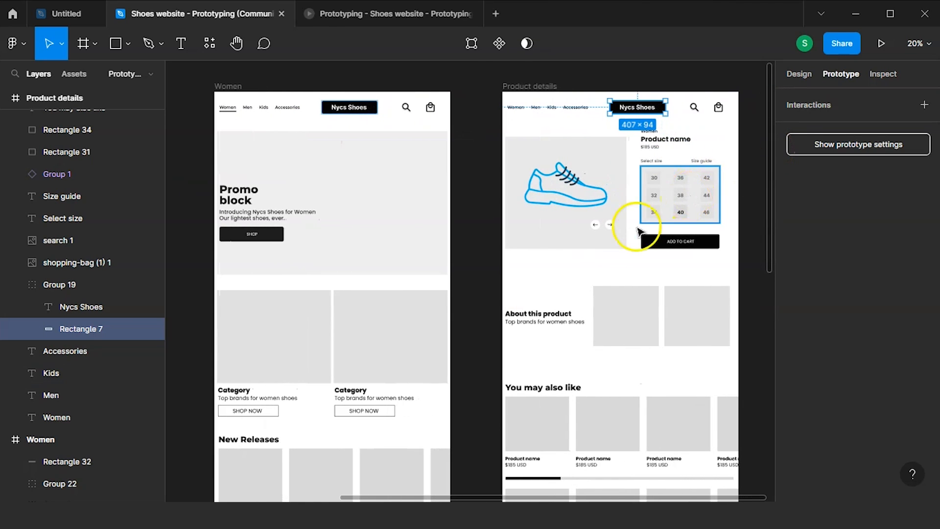
scroll(574, 283, "up", 4)
scroll(574, 282, "up", 8)
scroll(574, 283, "right", 7)
scroll(574, 283, "left", 2)
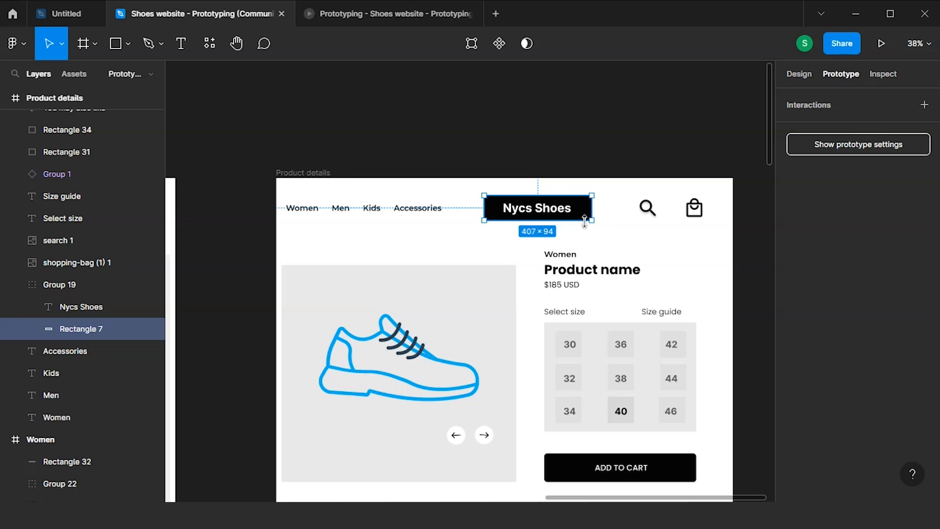
mouse_move(593, 218)
scroll(594, 220, "down", 3)
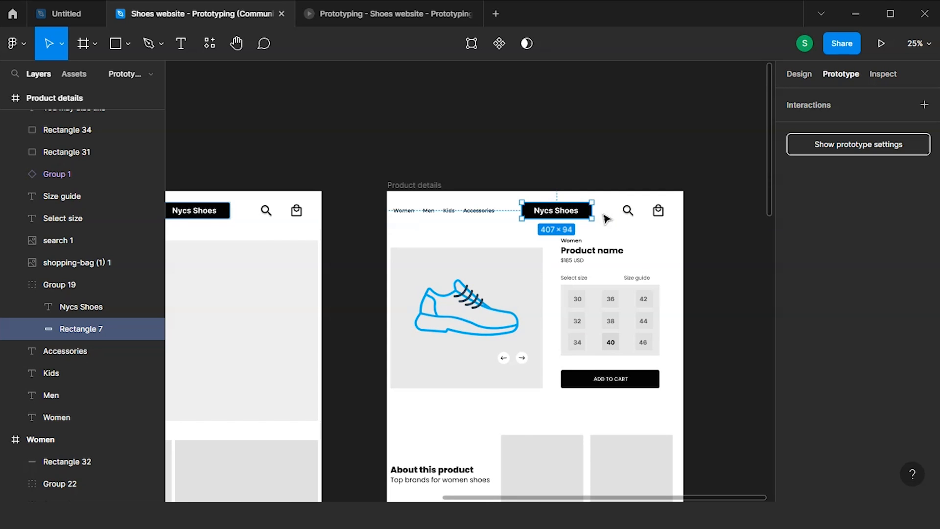
scroll(606, 218, "down", 3)
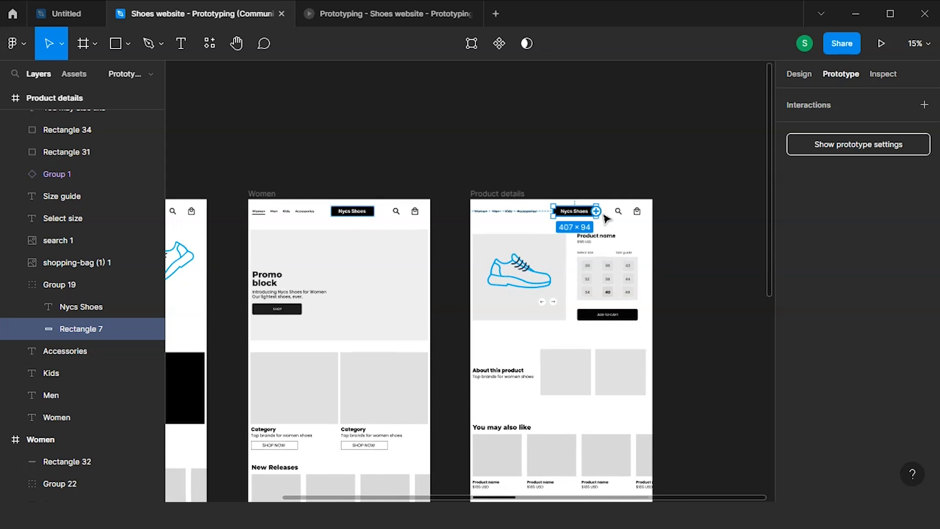
scroll(326, 196, "up", 5)
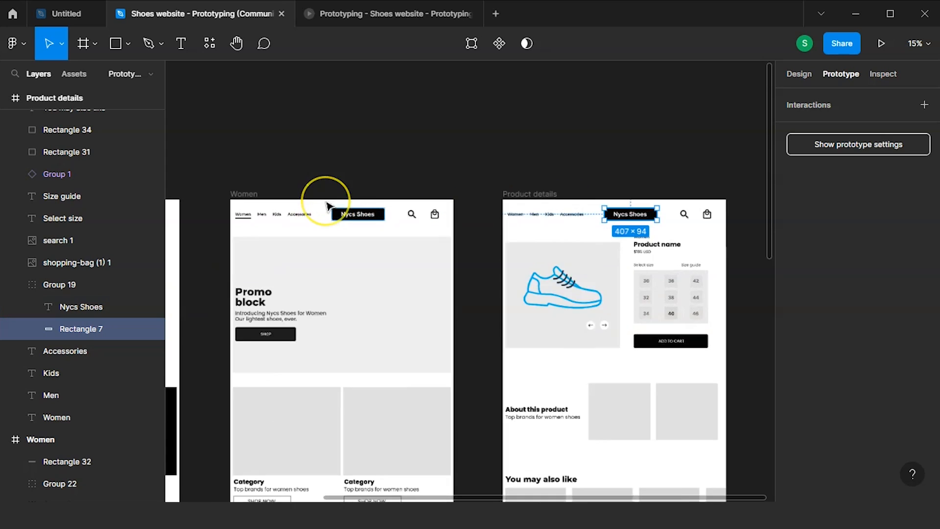
scroll(329, 206, "down", 2)
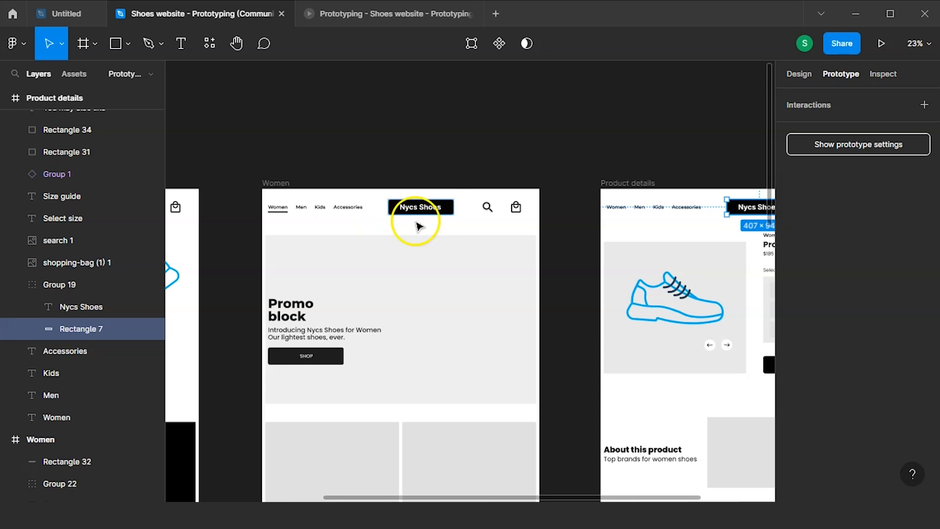
Step: Copy the linked Nycs Shoes logo group from the Women frame into the Product details frame and review its connection to Home
left_click(449, 213)
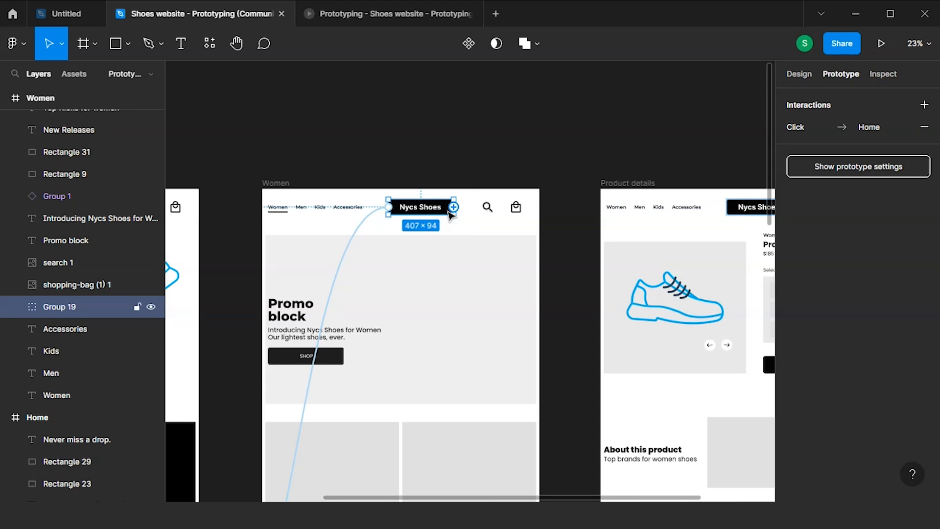
scroll(448, 216, "right", 3)
key("ctrl+v")
left_click(594, 207)
left_click(280, 208)
key("ctrl+v")
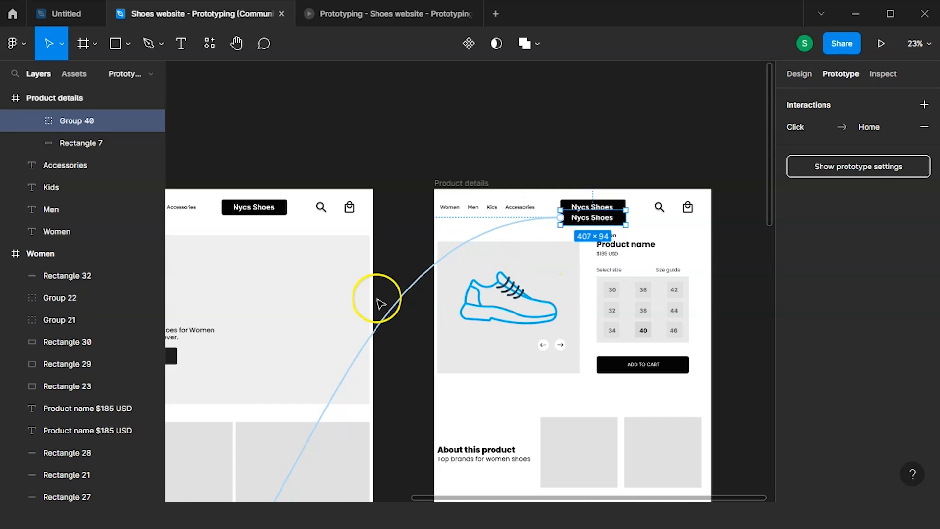
scroll(380, 304, "down", 5)
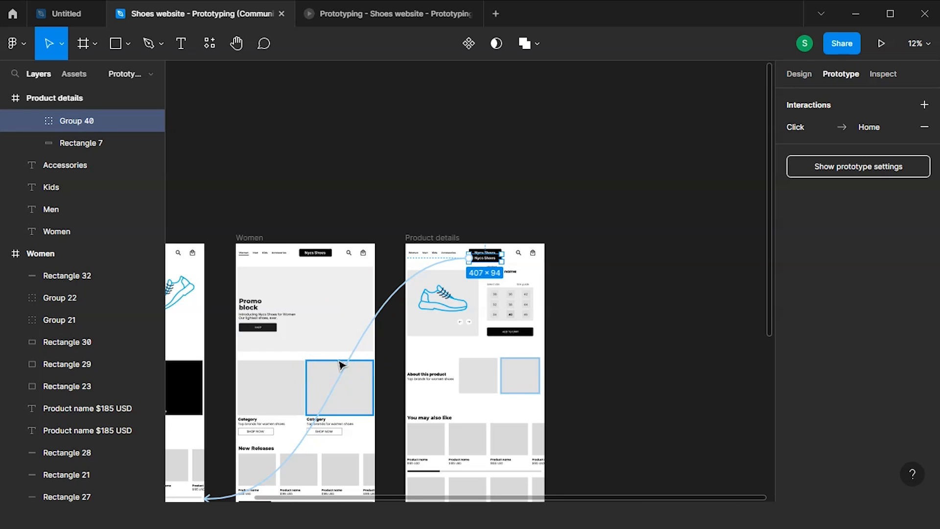
scroll(307, 425, "down", 1)
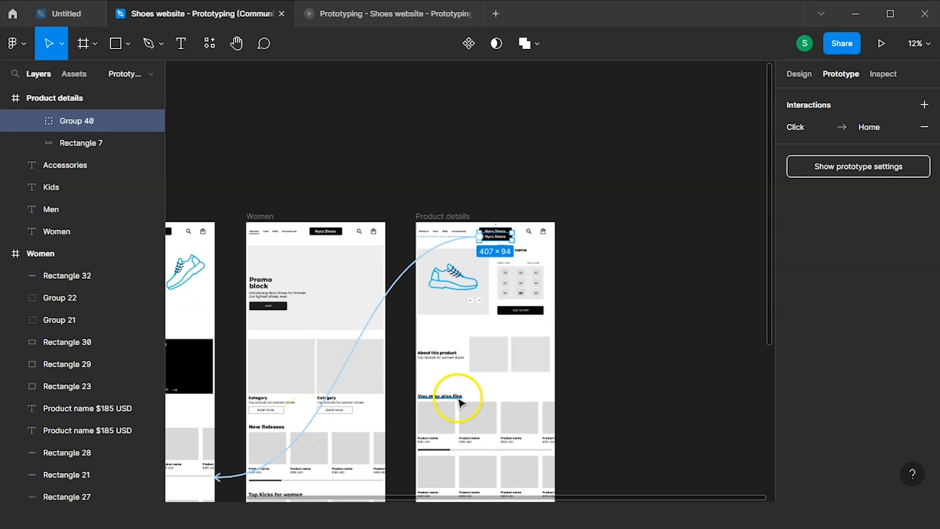
scroll(459, 396, "left", 3)
scroll(459, 400, "down", 2)
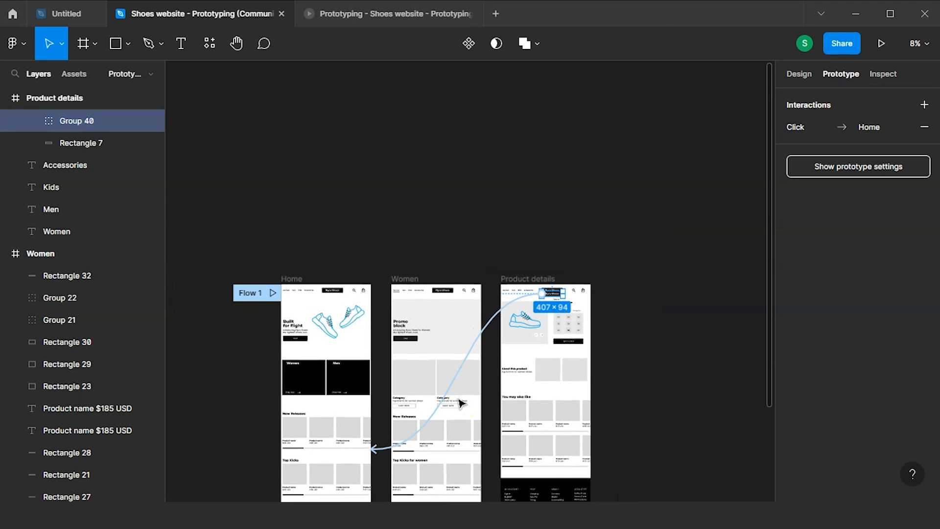
scroll(460, 402, "down", 3)
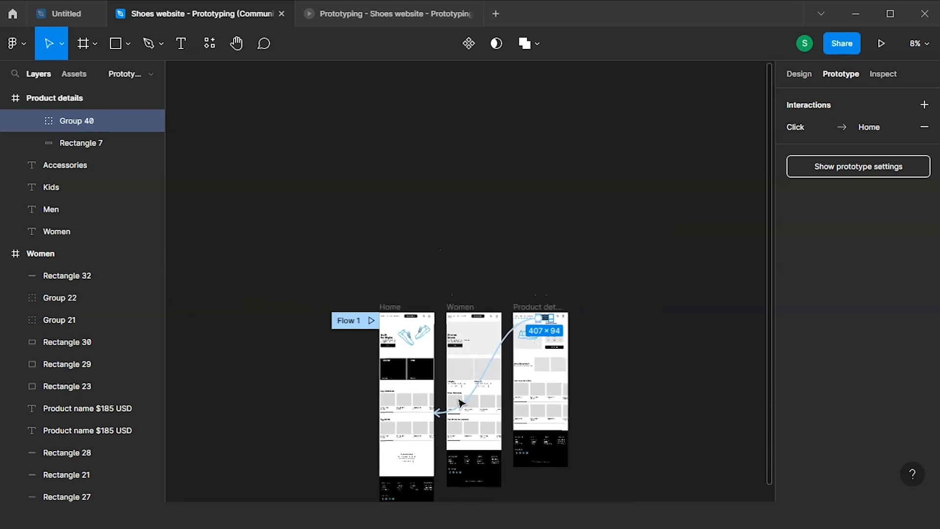
Step: Review the copied Nycs Shoes logo's connection and the Women frame's header connection to Home, then clear the selection to show every connection
scroll(459, 401, "up", 3)
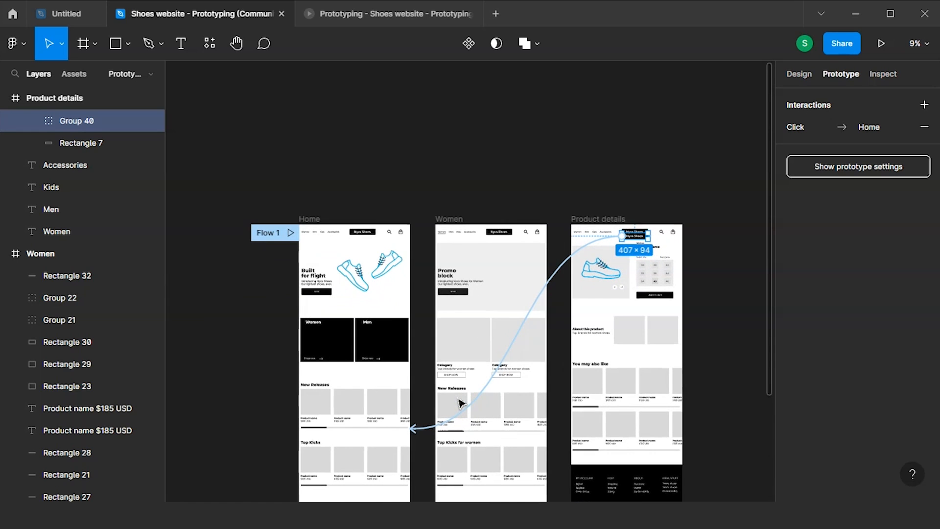
scroll(459, 400, "down", 1)
scroll(459, 402, "up", 2)
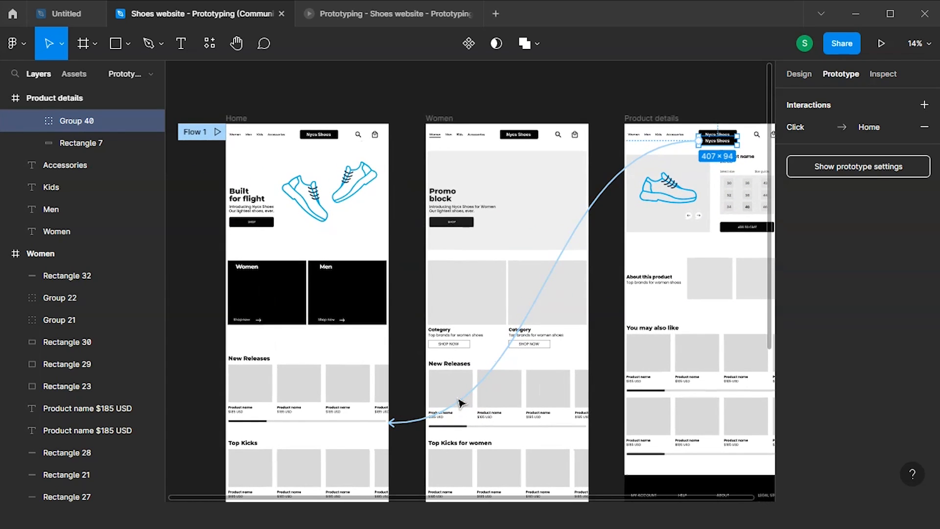
scroll(444, 398, "down", 1)
left_click(443, 397)
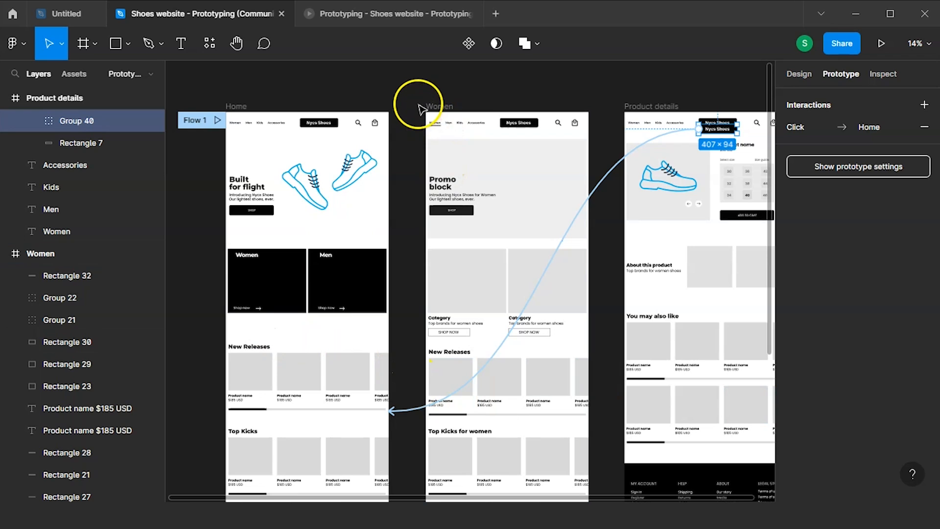
left_click_drag(419, 103, 603, 165)
scroll(605, 166, "right", 5)
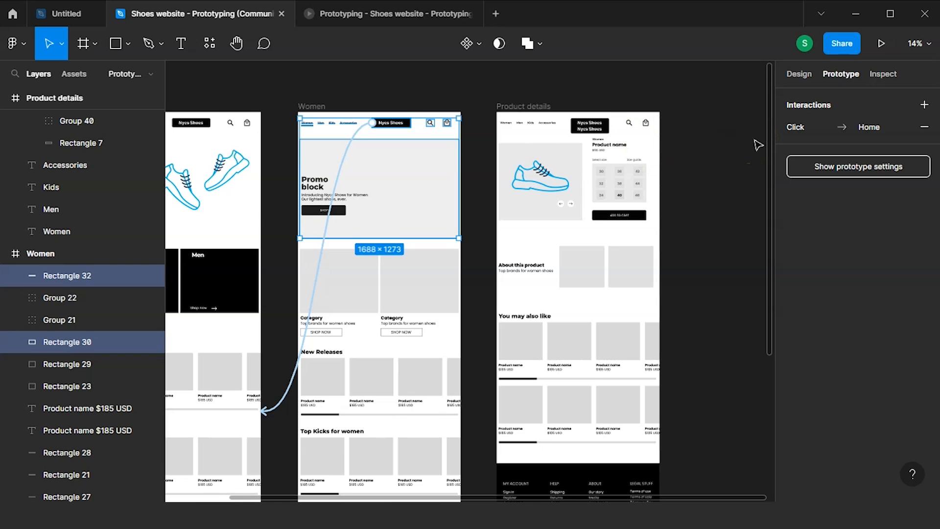
left_click(671, 248)
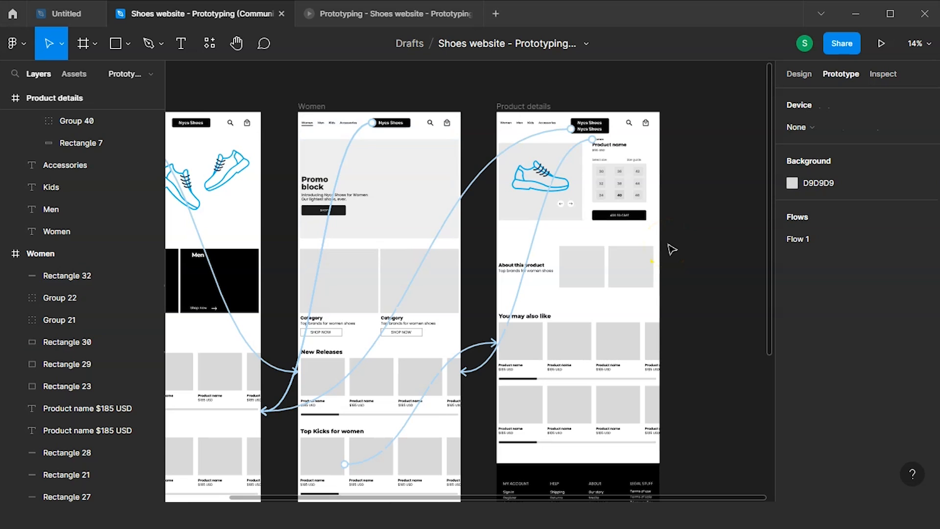
Step: Examine the prototype connections running between the Home, Women and Product details frames
scroll(573, 254, "down", 3)
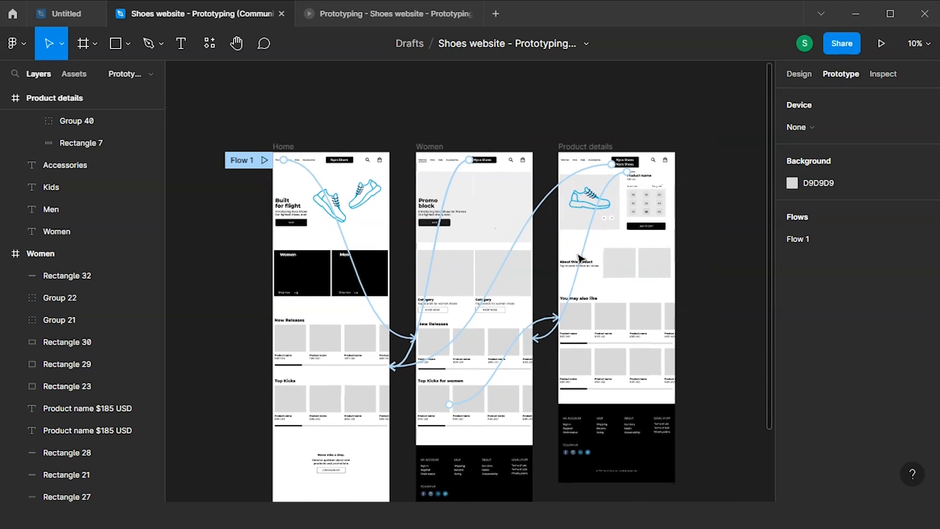
scroll(578, 259, "up", 5)
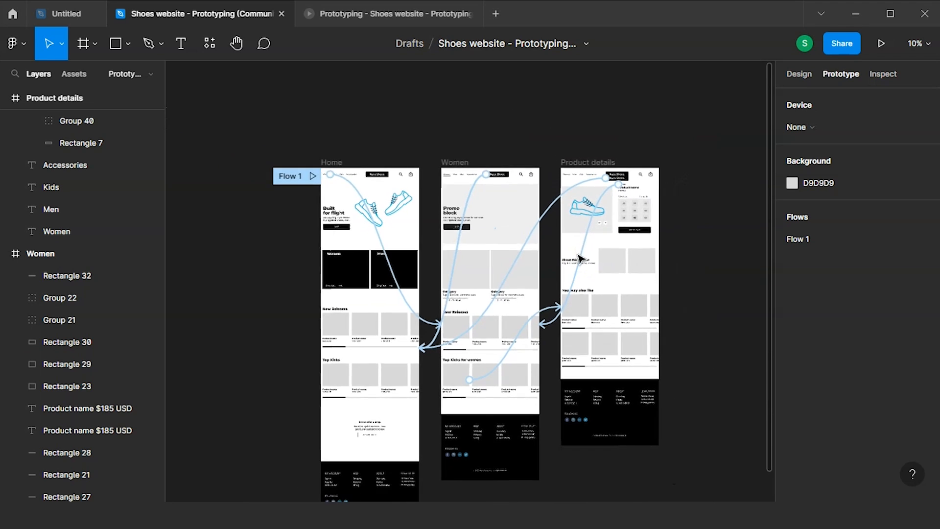
scroll(389, 263, "left", 5)
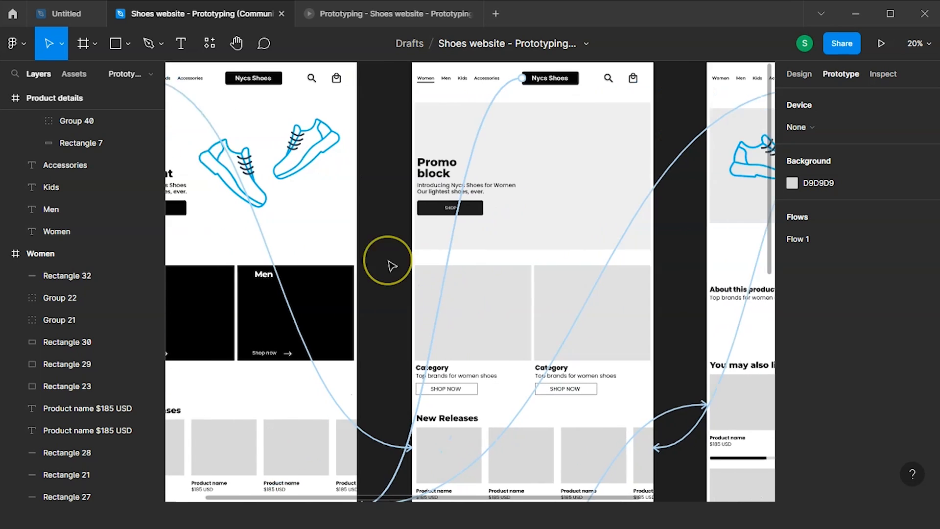
scroll(389, 262, "down", 2)
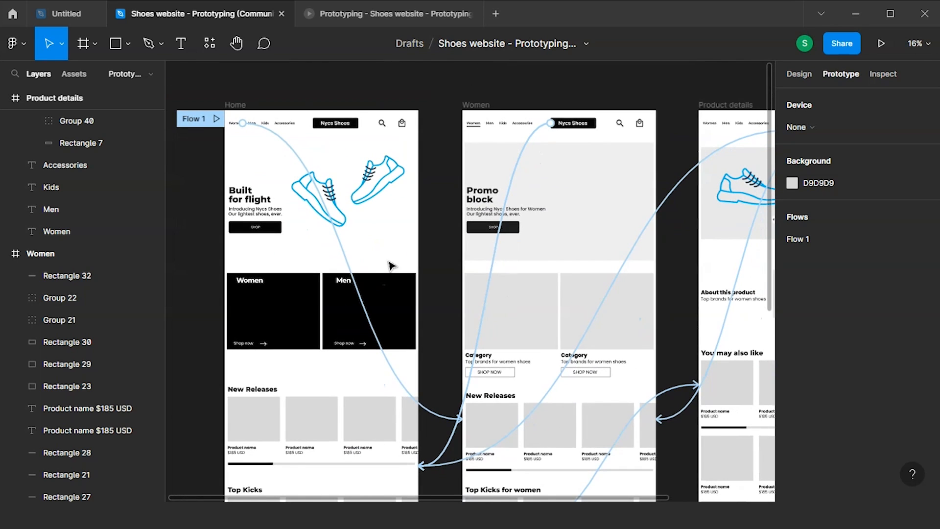
scroll(391, 265, "left", 4)
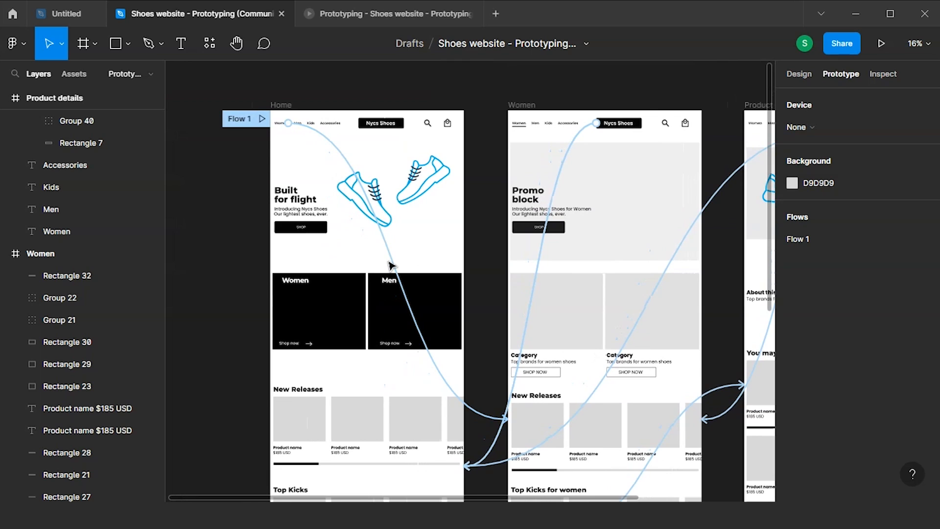
scroll(391, 265, "down", 1)
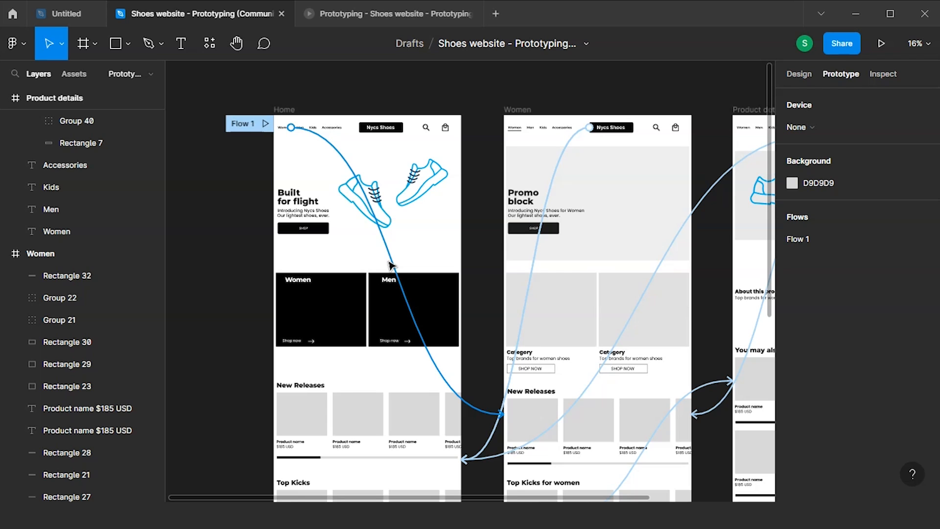
scroll(391, 265, "down", 1)
left_click(651, 258)
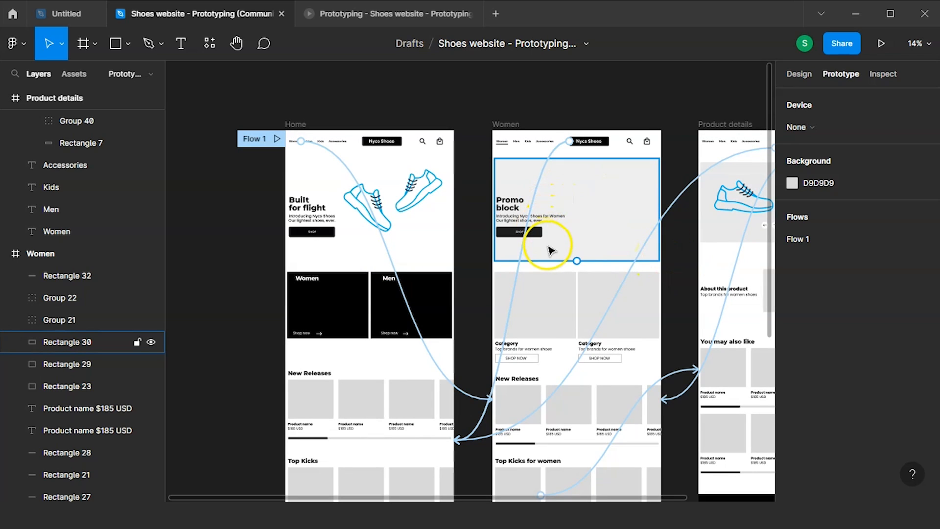
scroll(549, 250, "right", 1)
Step: Open the Home-to-Women connection's interaction details and review its destination and animation options
left_click(359, 181)
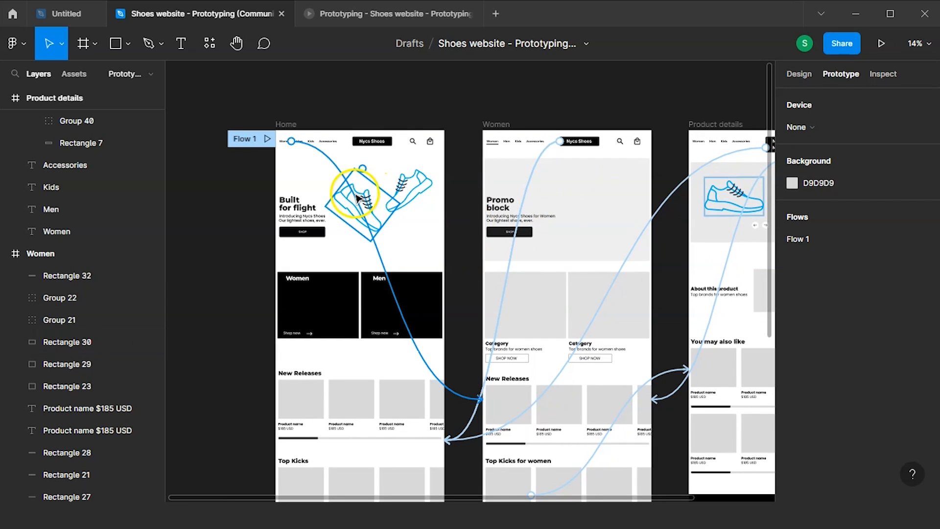
left_click(356, 197)
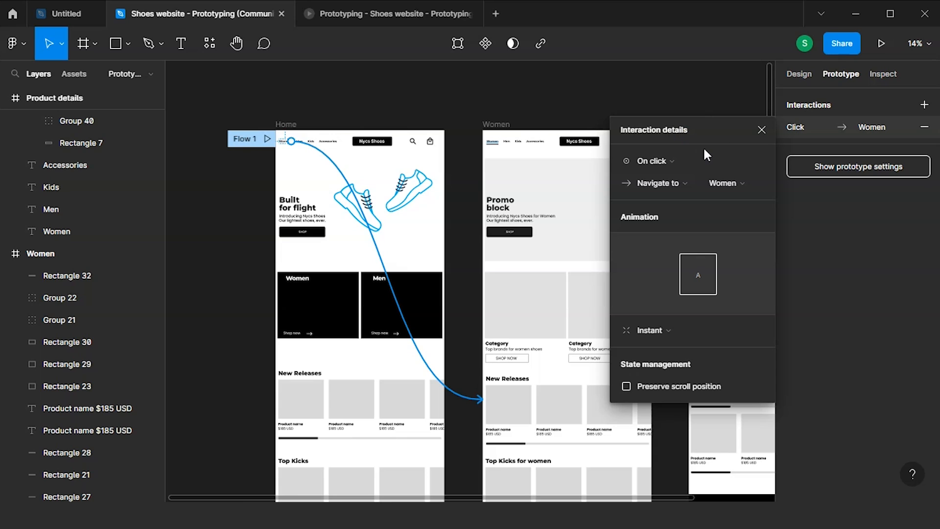
left_click(593, 220)
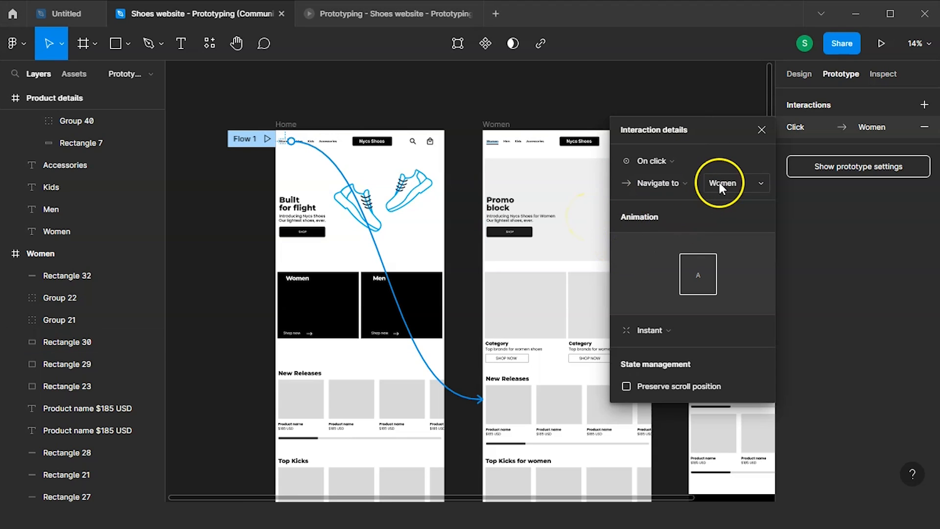
left_click(746, 182)
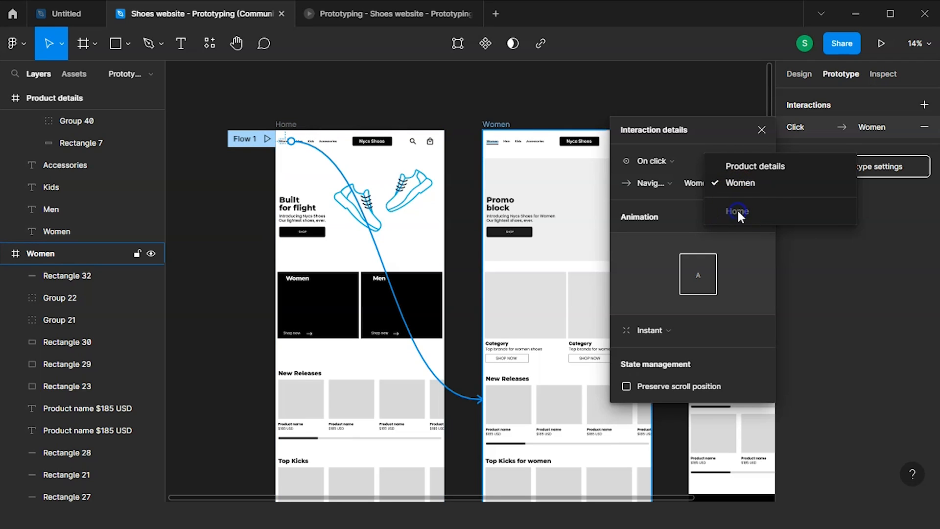
left_click(668, 329)
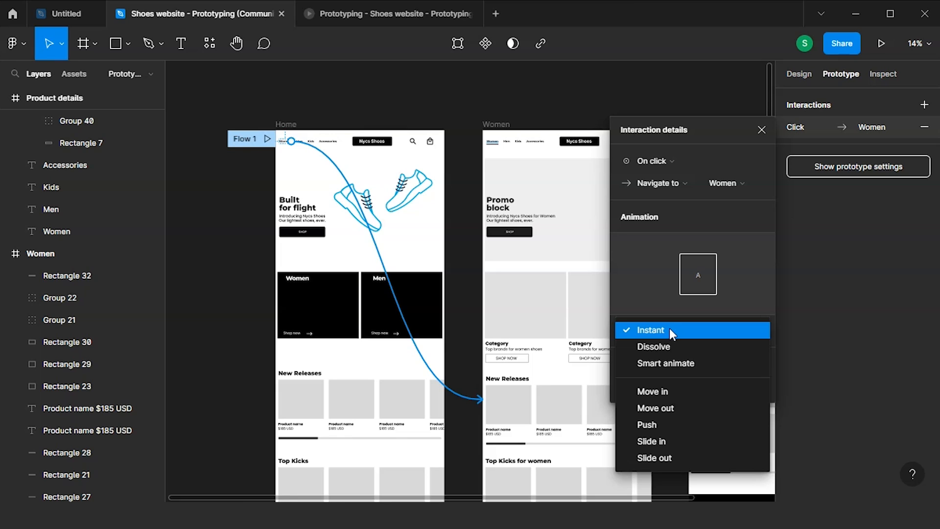
left_click(669, 329)
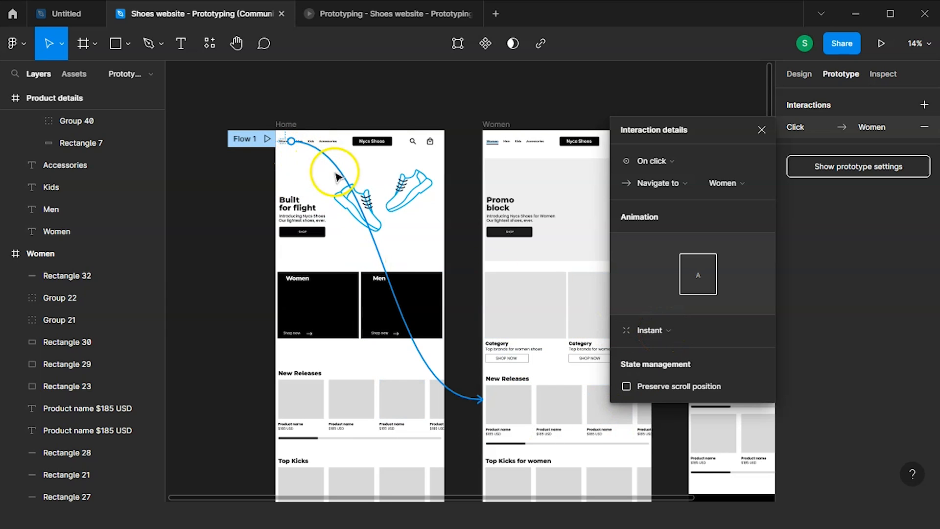
Step: Disconnect the Home frame's Women link and reconnect it to the Women frame with the Instant animation
mouse_move(462, 394)
left_mouse_down()
mouse_move(463, 366)
mouse_move(480, 381)
mouse_move(480, 396)
left_mouse_up()
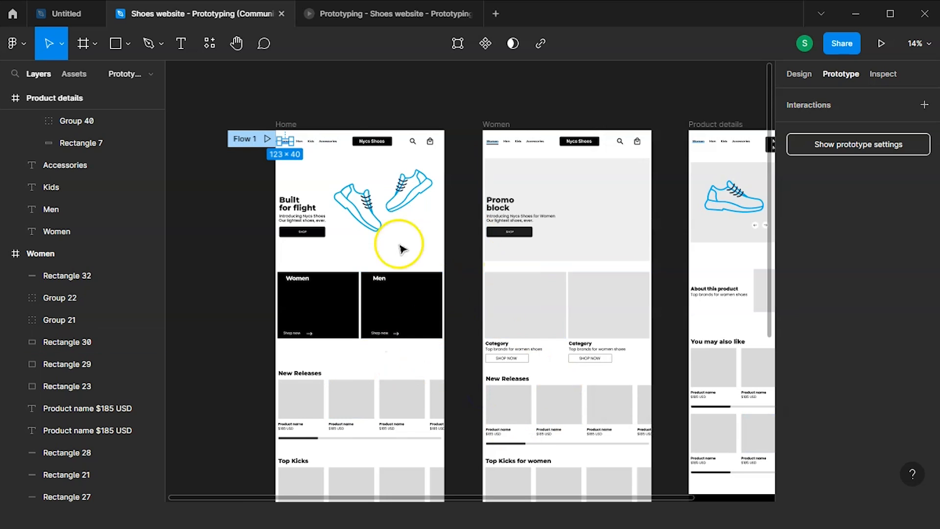
left_click_drag(293, 146, 490, 434)
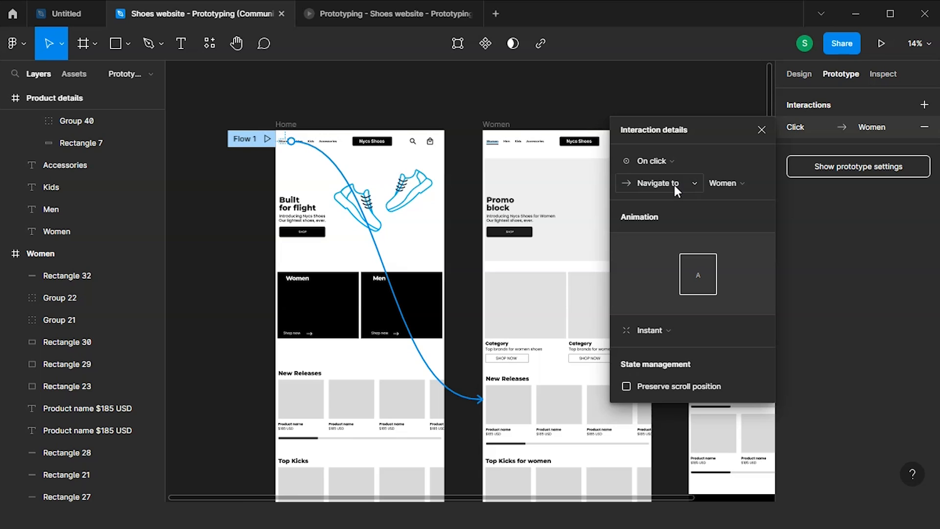
left_click(659, 330)
left_click(660, 329)
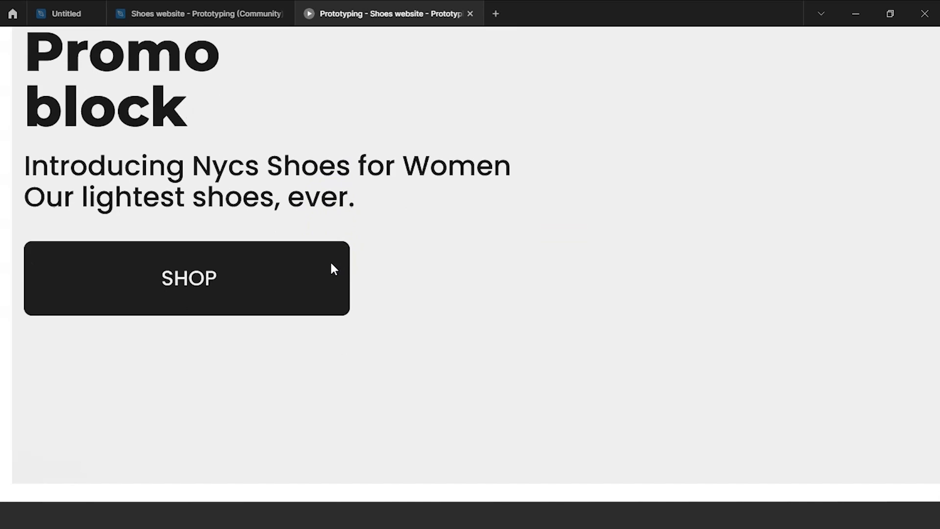
Step: Review the Women page's promo block in the preview and return to the design file
scroll(333, 268, "down", 2)
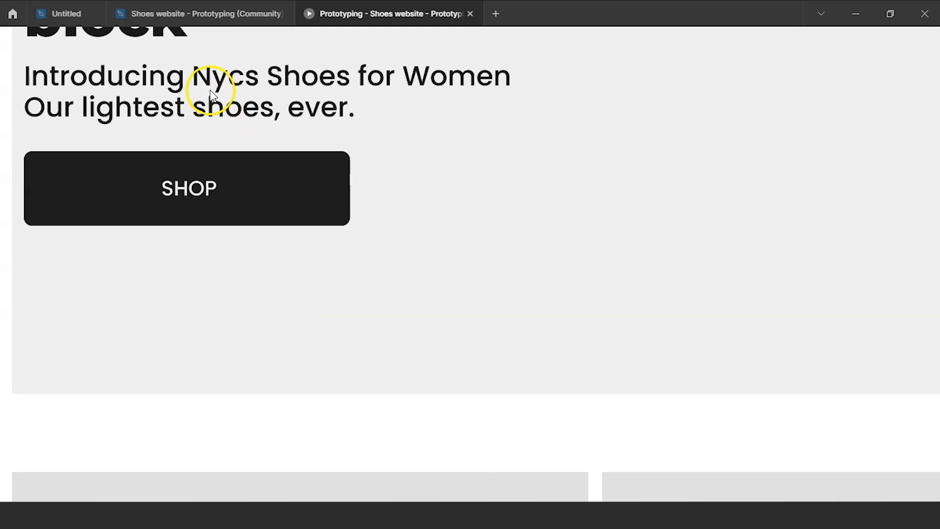
left_click(214, 12)
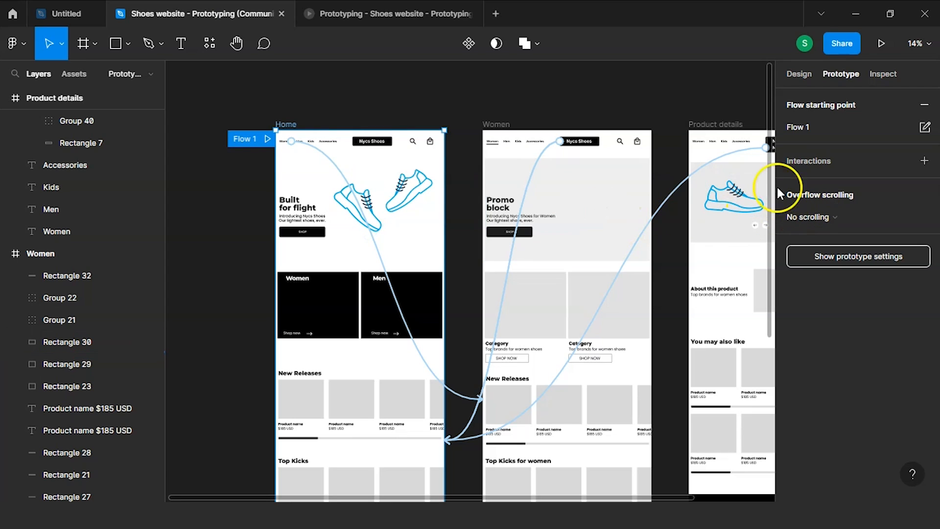
Step: Set the Home-to-Women connection's animation to Dissolve
left_click(383, 272)
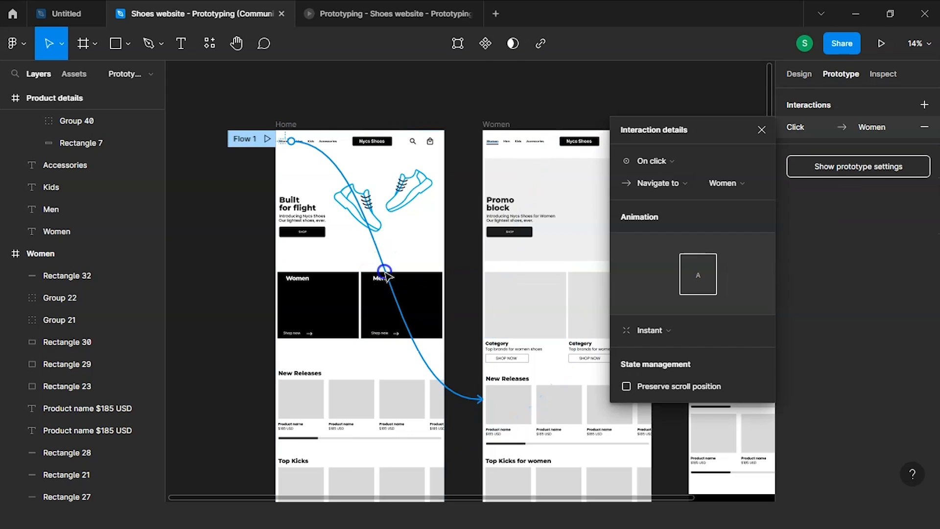
left_click(654, 329)
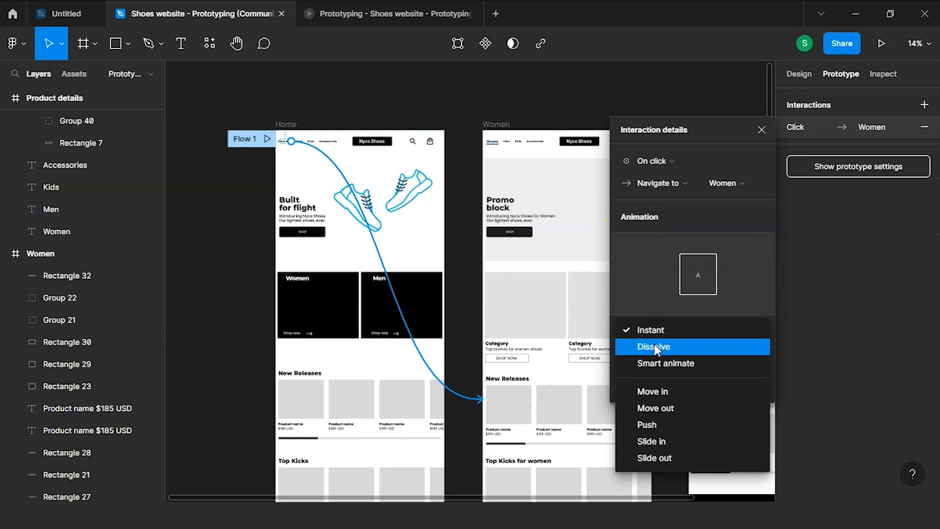
left_click(654, 346)
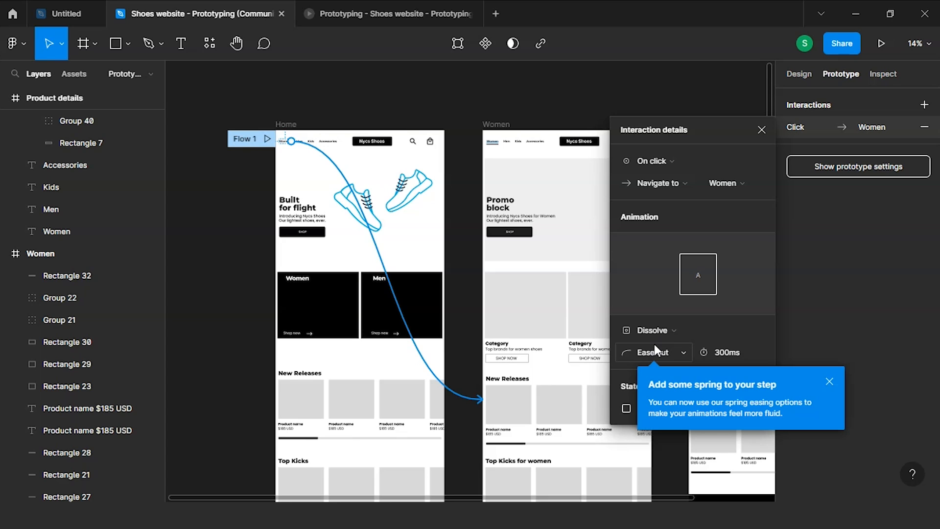
left_click(654, 335)
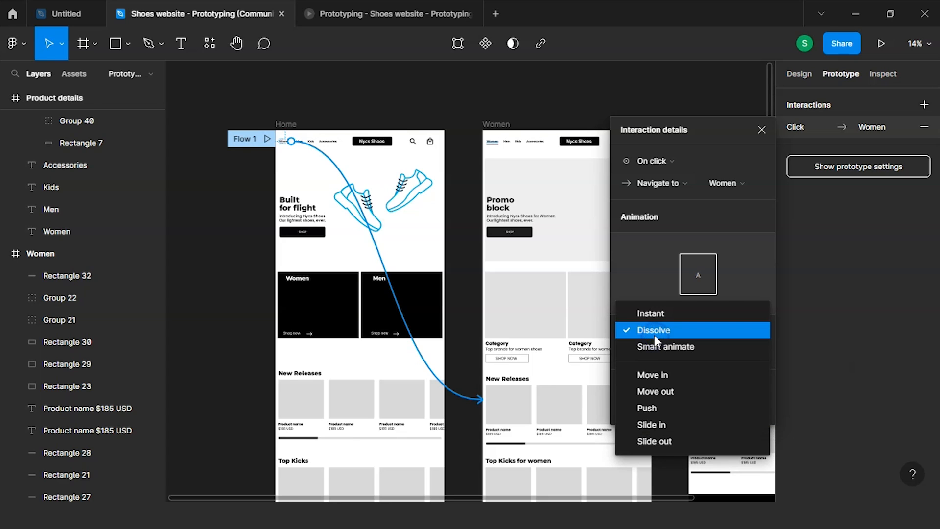
left_click(653, 334)
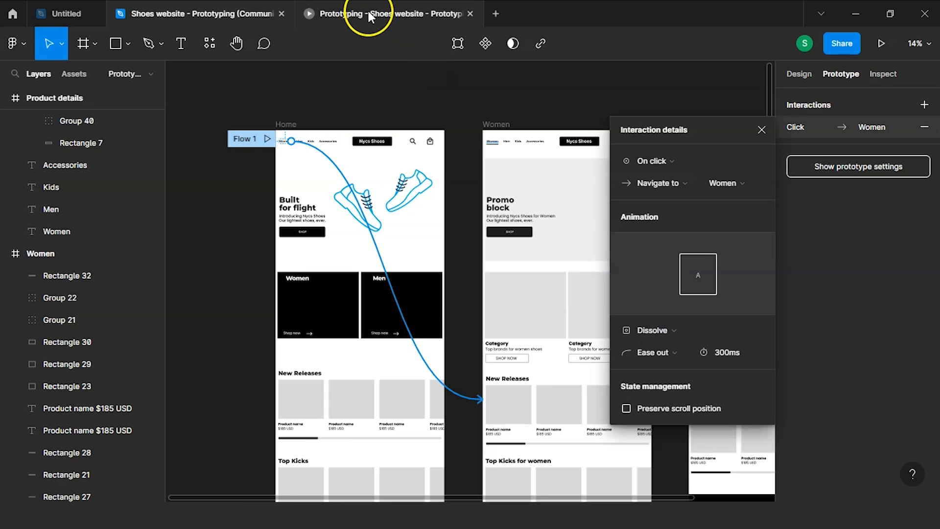
Step: Play Flow 1 from Home and follow the Women link to check the Dissolve transition in the preview
left_click(368, 11)
scroll(159, 126, "up", 5)
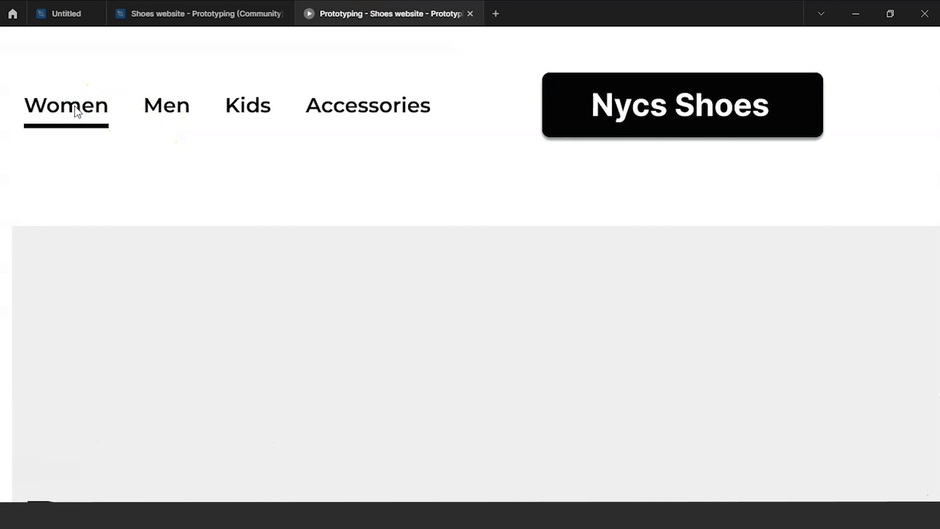
left_click(204, 19)
left_click(283, 139)
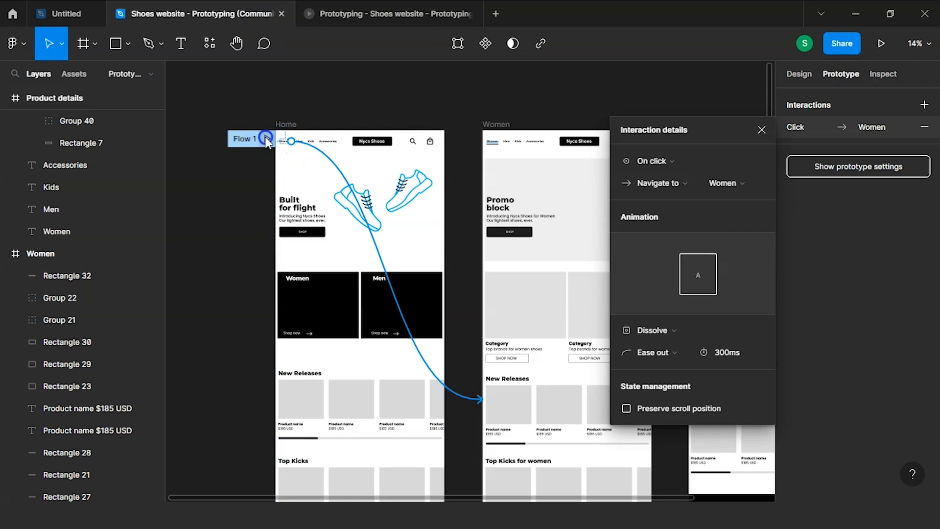
left_click(266, 139)
left_click(79, 100)
scroll(241, 224, "down", 5)
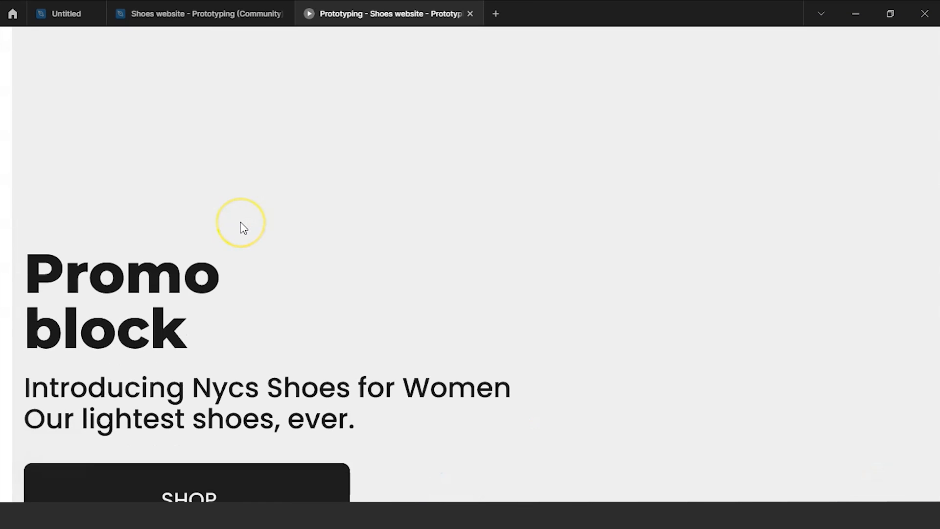
Step: Return to the design file and set the Home-to-Women connection's animation to Smart animate
left_click(277, 20)
left_click(346, 148)
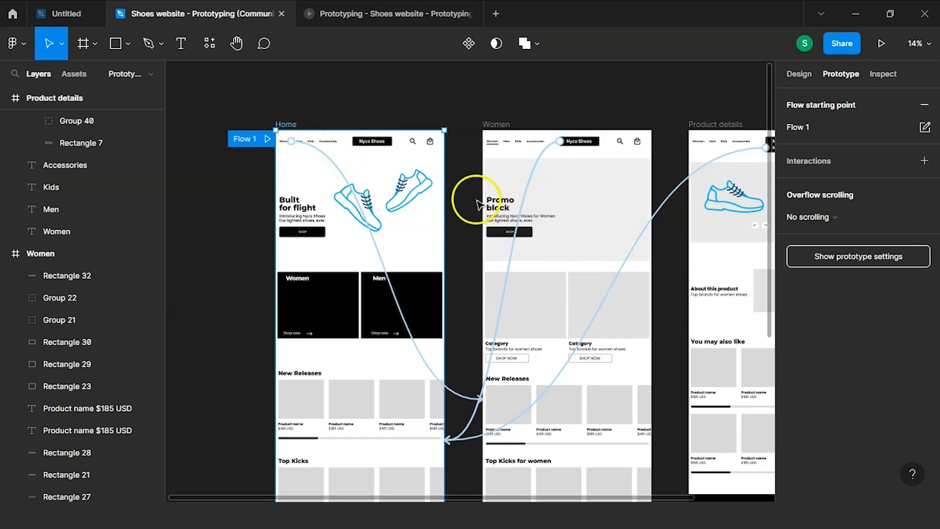
left_click(378, 263)
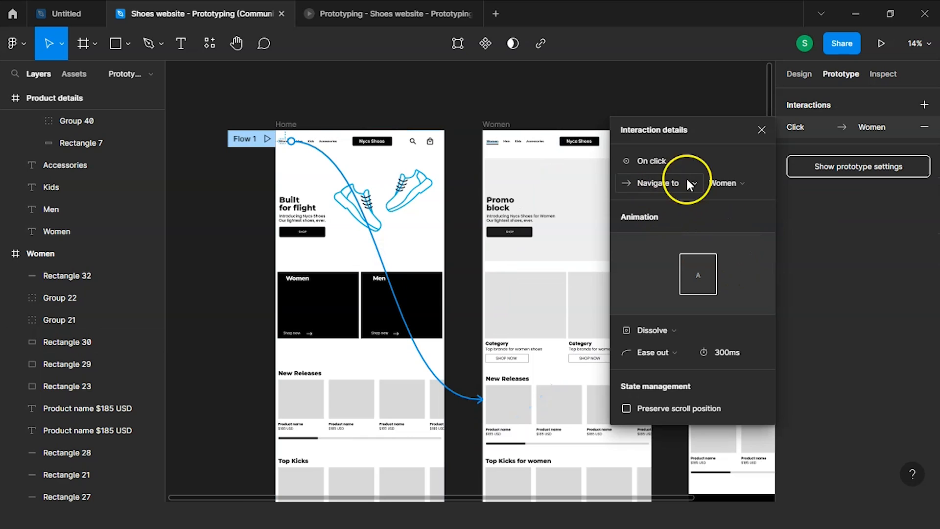
left_click(653, 330)
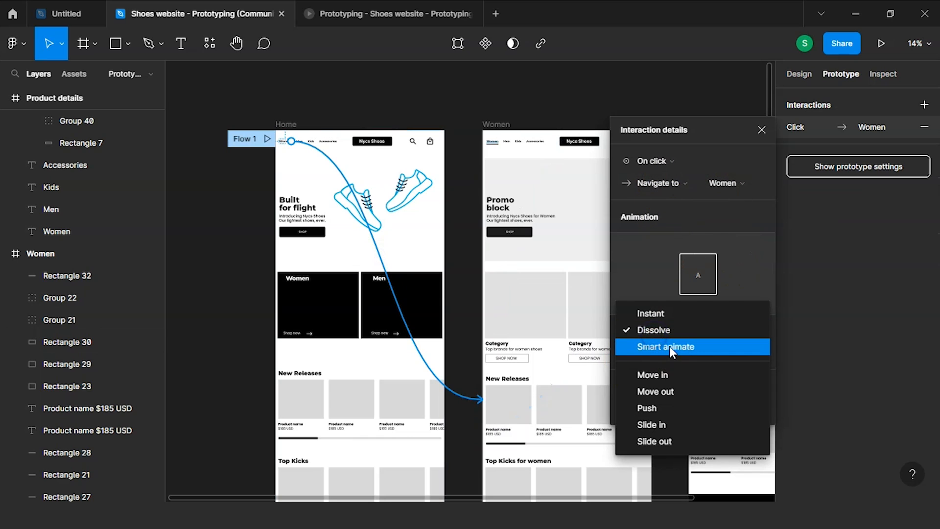
left_click(668, 345)
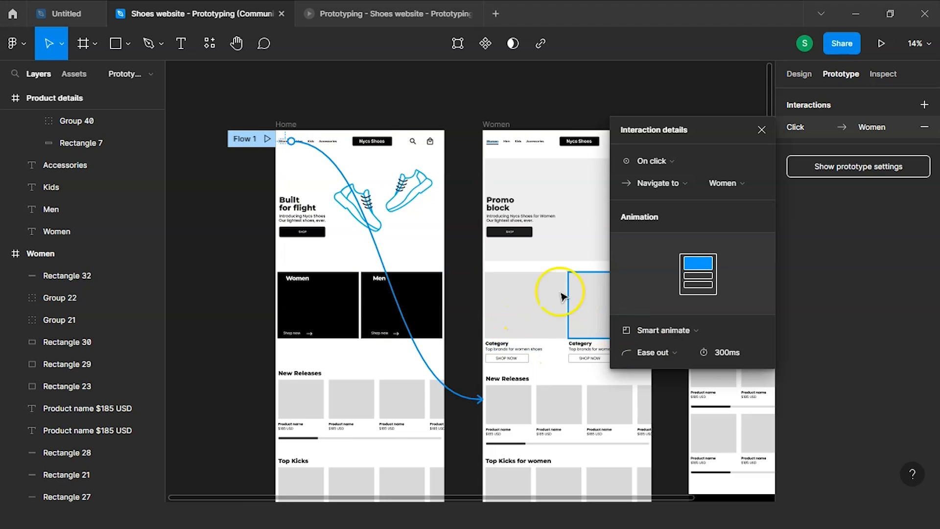
Step: Reapply Smart animate to the Home-to-Women connection, play Flow 1 and follow the Women link to check the transition
left_click(645, 330)
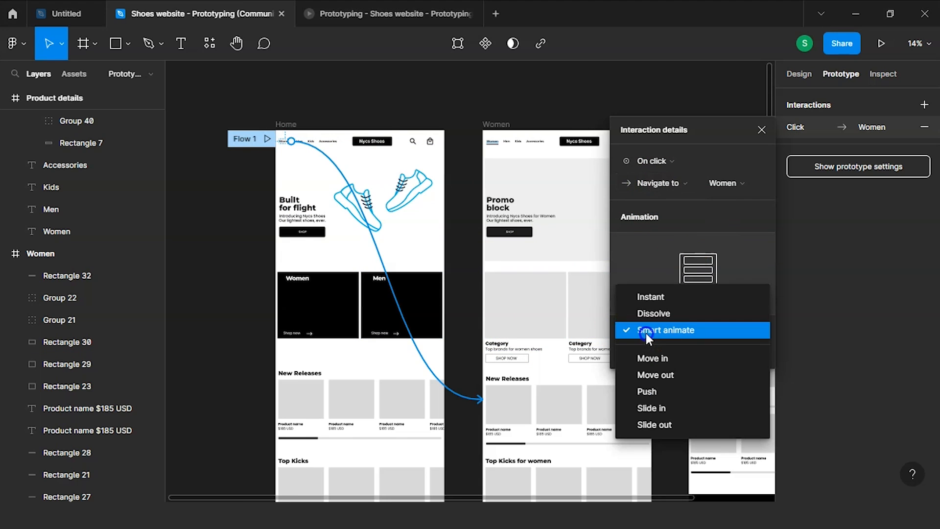
left_click(648, 331)
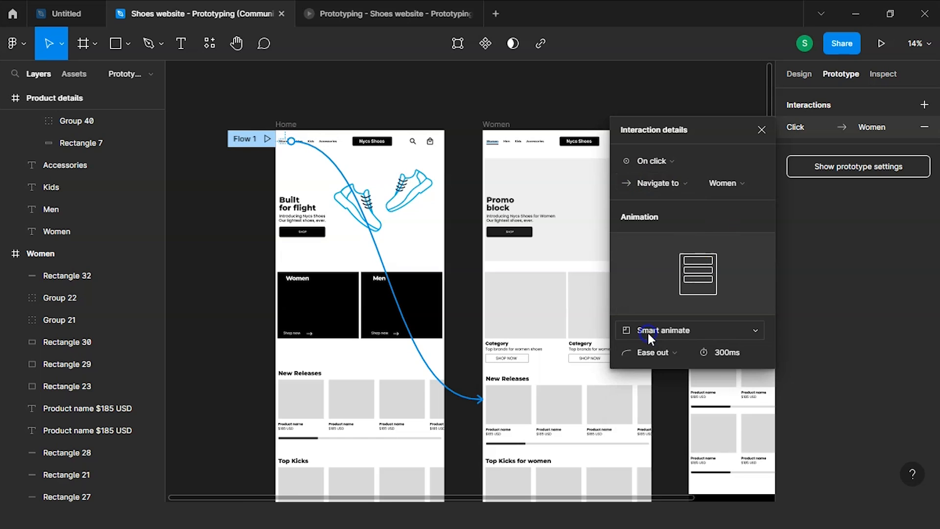
left_click(267, 139)
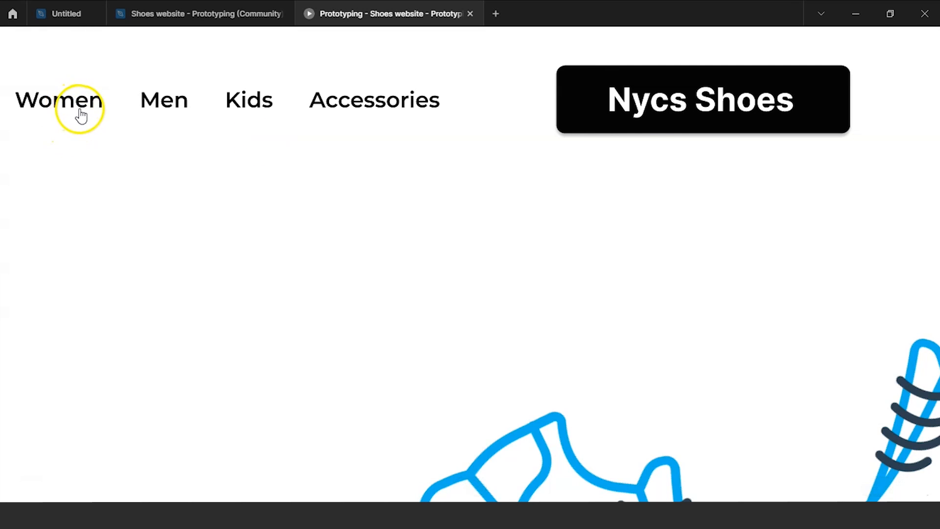
left_click(57, 101)
scroll(239, 235, "down", 1)
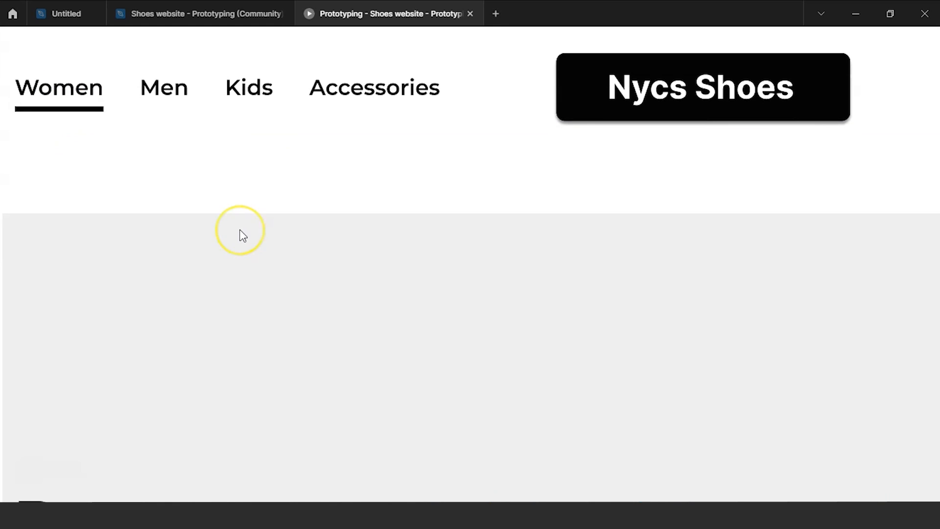
scroll(239, 235, "down", 3)
scroll(239, 235, "up", 3)
Step: Replay Flow 1 from the design file, follow the Women link again and review the Women page down to its promo block
left_click(261, 10)
left_click(269, 141)
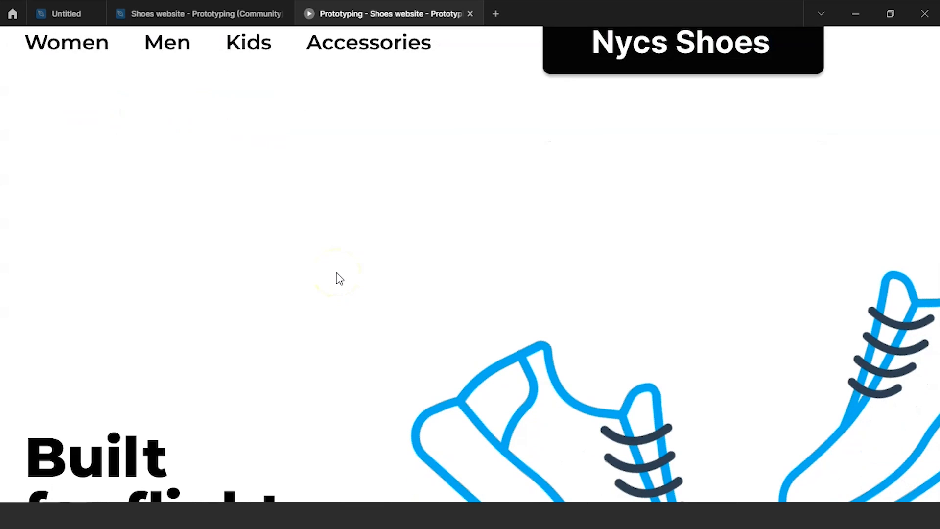
left_click(94, 96)
left_click(87, 95)
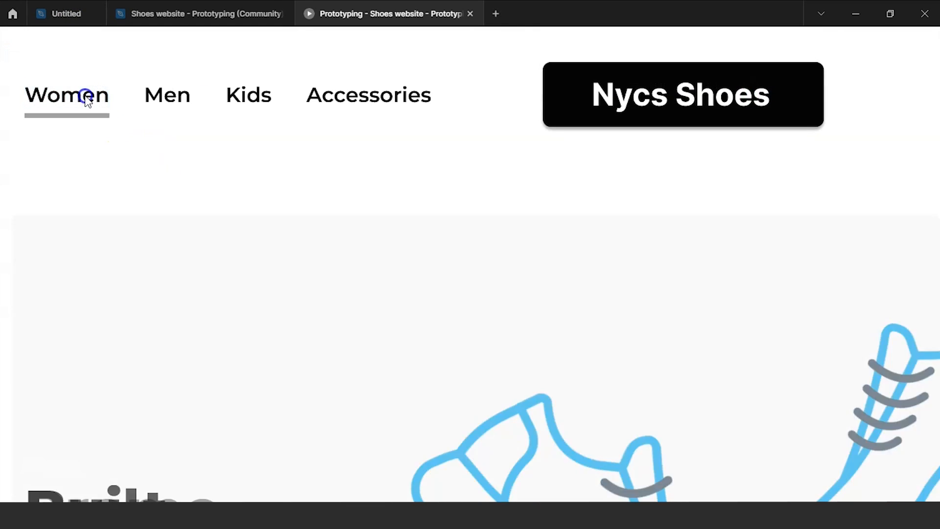
scroll(159, 164, "down", 2)
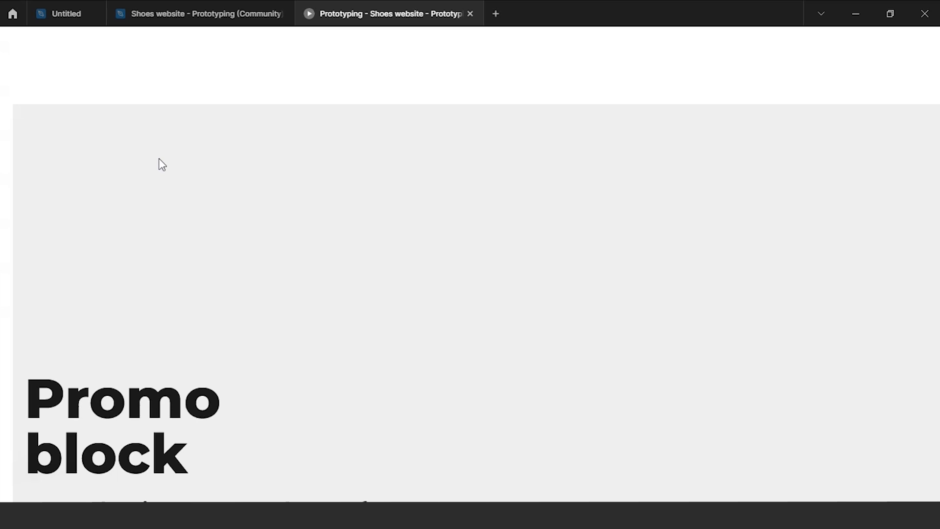
scroll(162, 164, "down", 3)
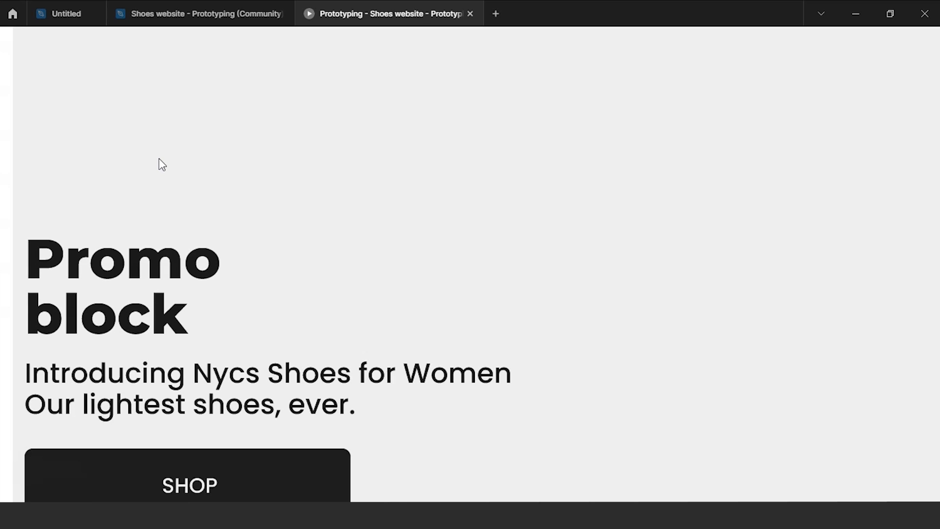
Step: Return to the design file and duplicate the Women frame, undoing the extra pasted copy
left_click(152, 12)
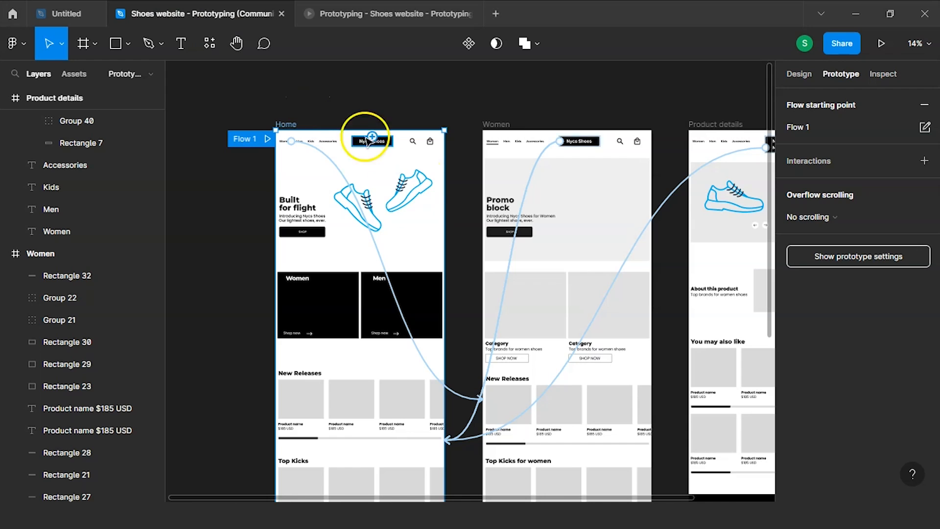
scroll(458, 198, "right", 4)
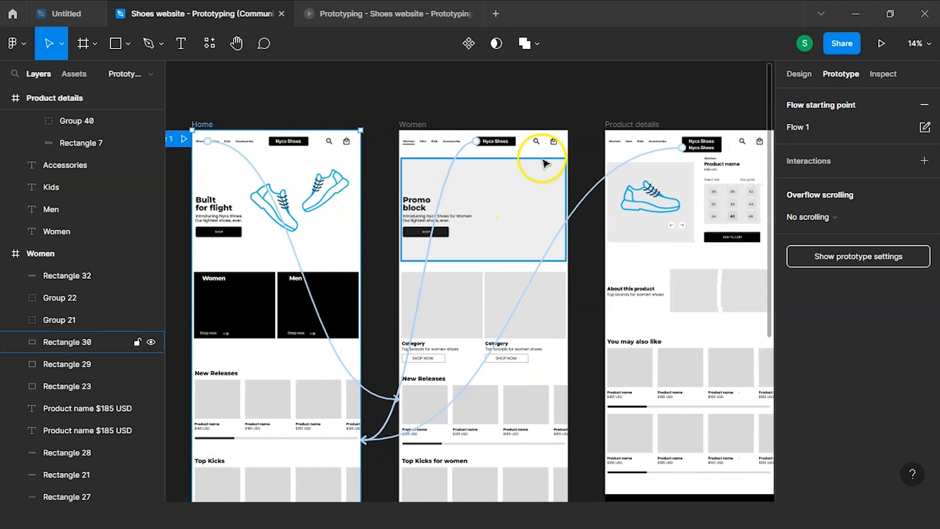
scroll(436, 122, "right", 3)
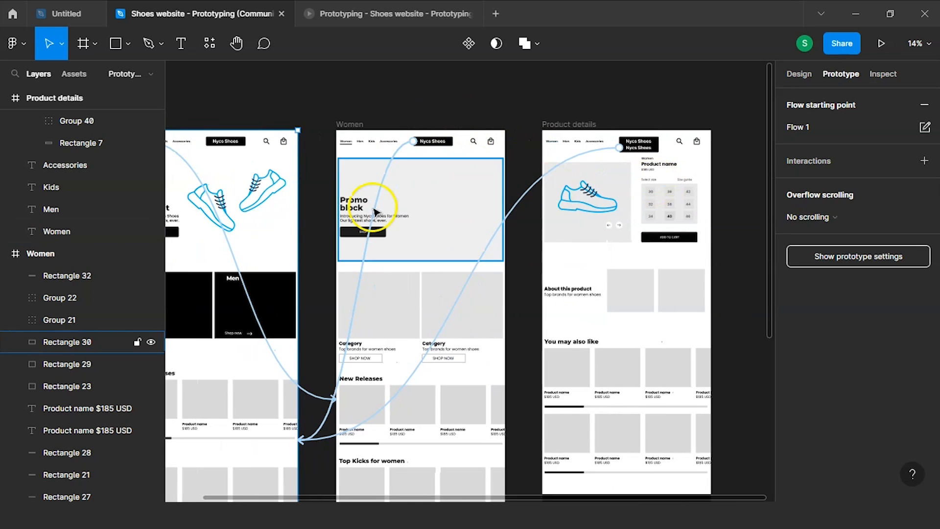
scroll(376, 172, "left", 6)
left_click(492, 126)
key("ctrl+c")
key("ctrl+v")
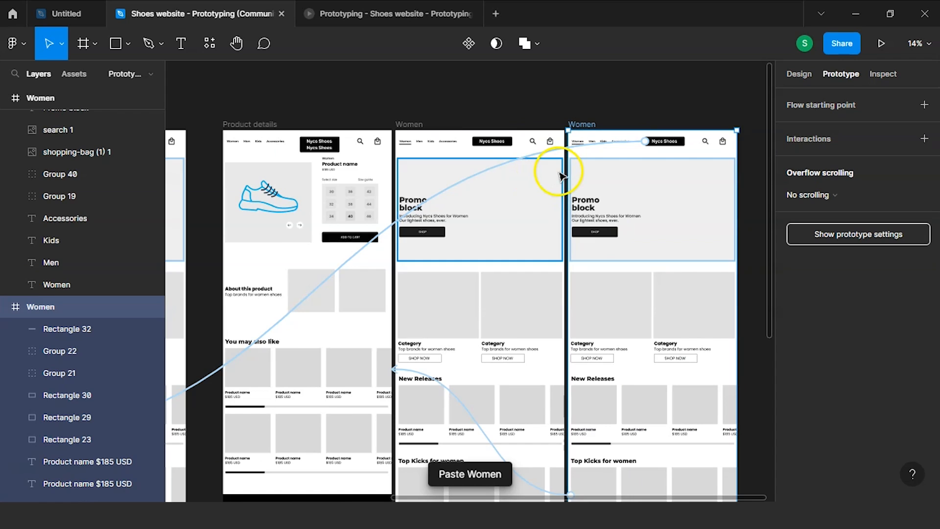
scroll(447, 149, "left", 10)
scroll(447, 149, "right", 6)
key("ctrl+z")
Step: Move the duplicated Women frame into the empty canvas area below the original Women frame
left_click(509, 125)
left_click_drag(508, 124, 199, 341)
scroll(198, 341, "left", 6)
left_click(495, 321)
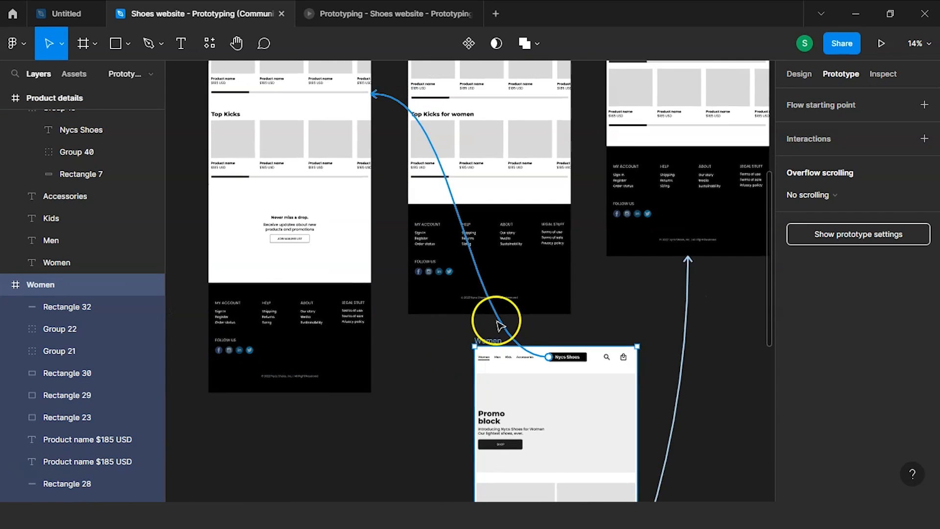
left_click_drag(494, 341, 442, 333)
Step: In the duplicated Women frame, move the navigation underline from beneath Women to beneath Men
scroll(487, 294, "up", 3)
scroll(486, 299, "up", 5)
scroll(486, 298, "up", 3, "ctrl")
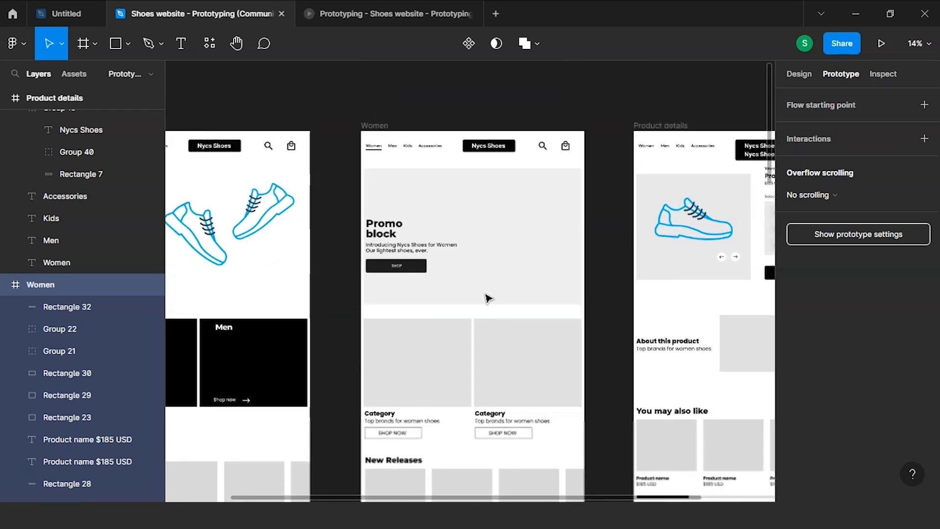
scroll(486, 298, "up", 3)
scroll(486, 298, "down", 8)
scroll(484, 298, "down", 12)
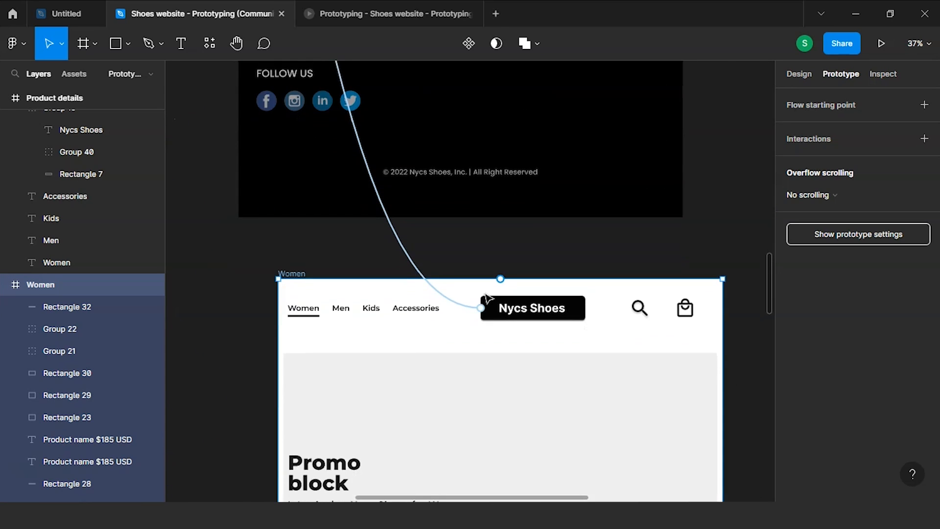
left_click(465, 297)
left_click(314, 257)
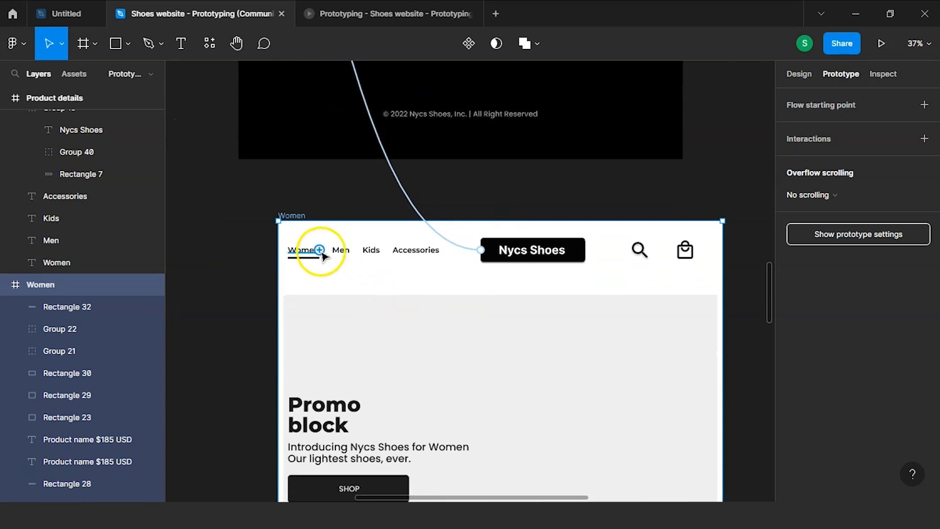
mouse_move(318, 258)
left_mouse_down()
mouse_move(346, 264)
mouse_move(324, 273)
left_mouse_up()
scroll(311, 260, "up", 3, "ctrl")
left_click(326, 274)
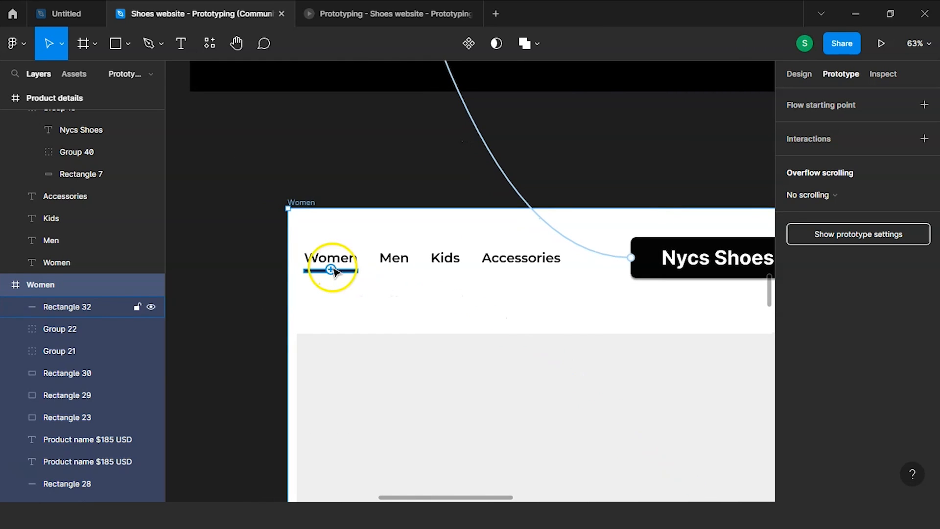
scroll(326, 274, "up", 4, "ctrl")
left_click_drag(349, 273, 472, 279)
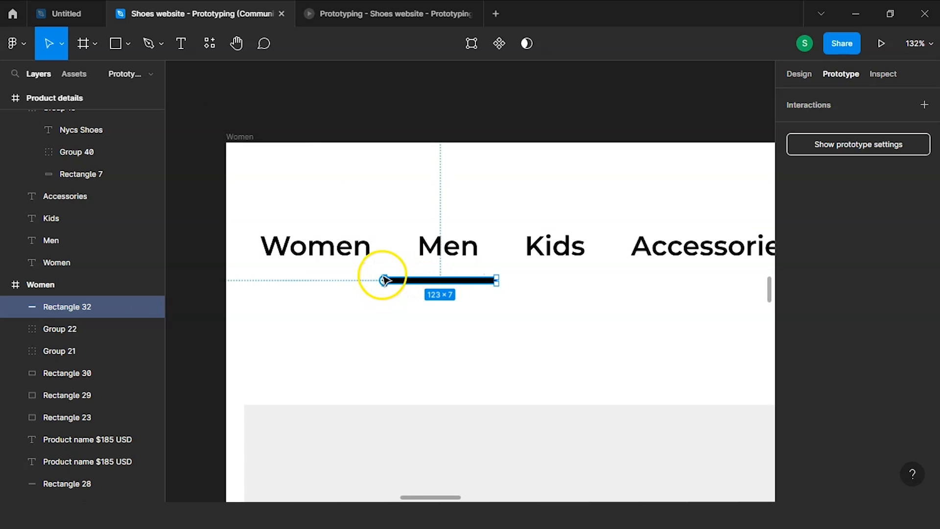
Step: Resize the underline beneath Men to about 77 × 6 so it better fits the word's width
scroll(383, 283, "up", 5, "ctrl")
left_click_drag(390, 280, 455, 276)
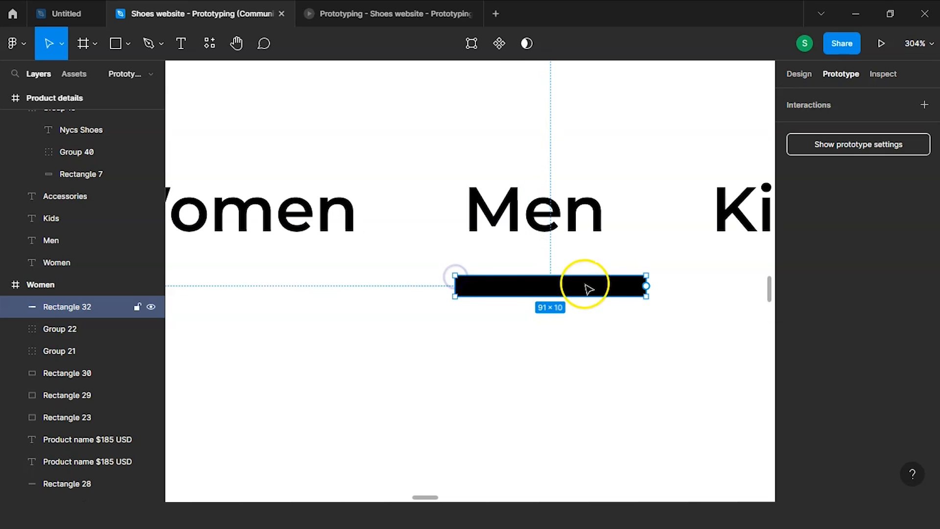
left_click_drag(643, 293, 616, 289)
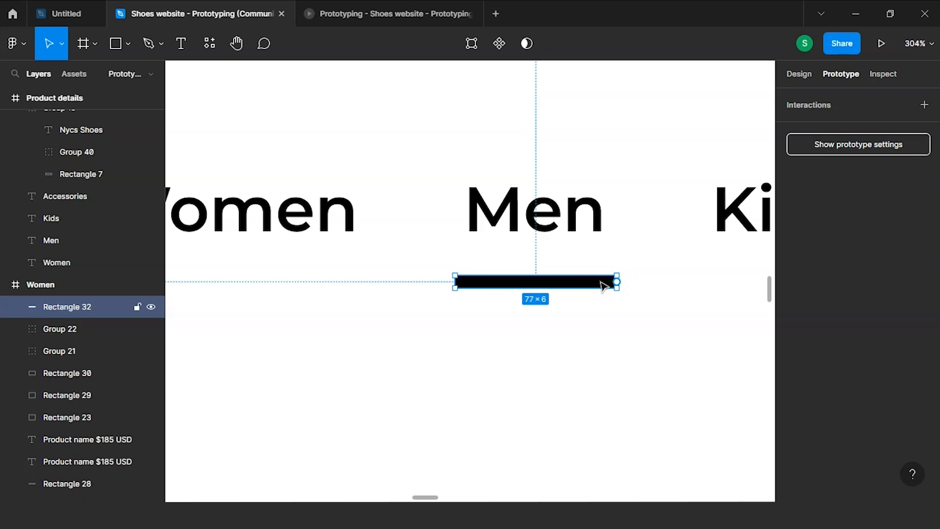
Step: Connect the Women link in the original Women frame to the duplicated frame with an On click Smart animate interaction
scroll(604, 285, "down", 5)
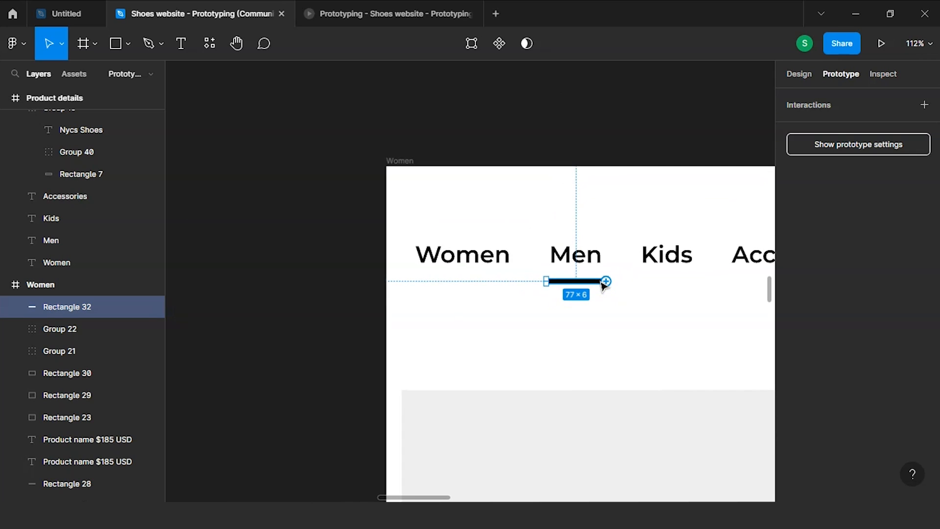
scroll(604, 286, "down", 5)
scroll(603, 285, "up", 6)
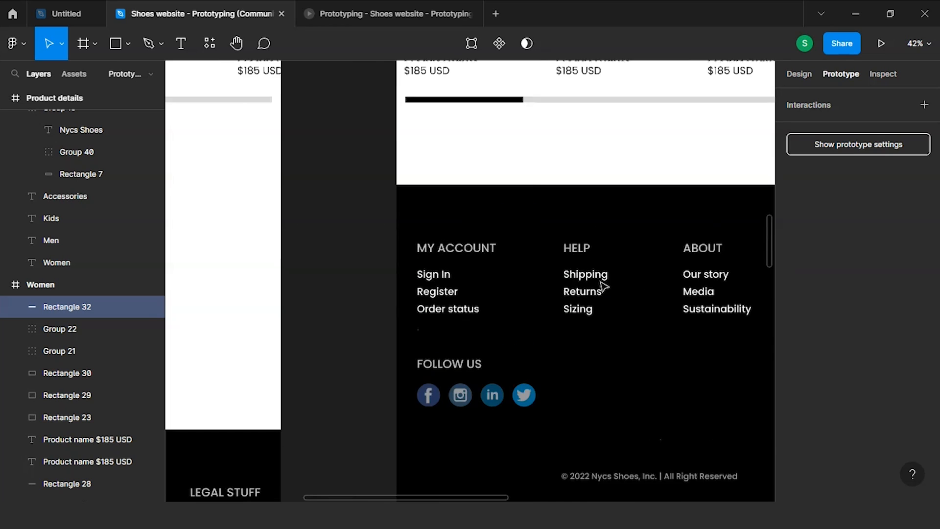
scroll(603, 285, "up", 5)
scroll(604, 285, "down", 3)
scroll(603, 285, "up", 2)
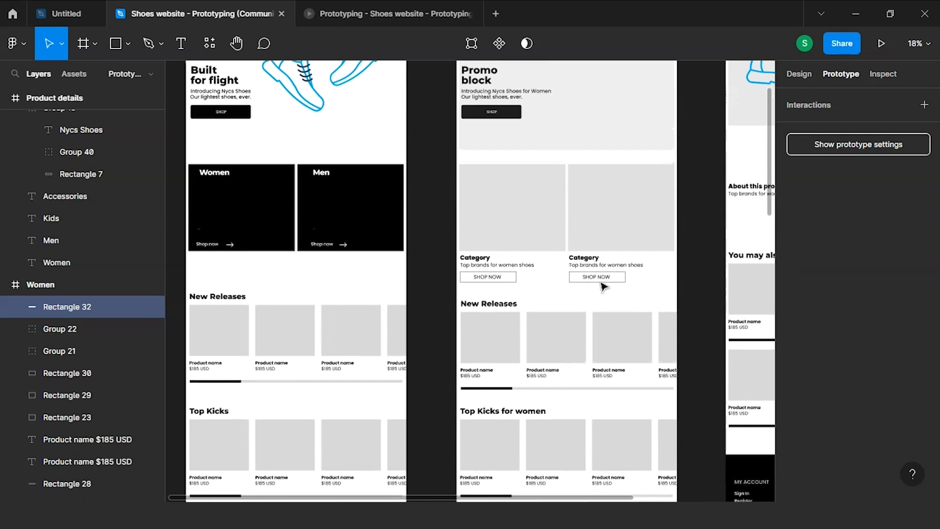
scroll(601, 284, "right", 1)
scroll(486, 159, "up", 5)
scroll(486, 160, "up", 3)
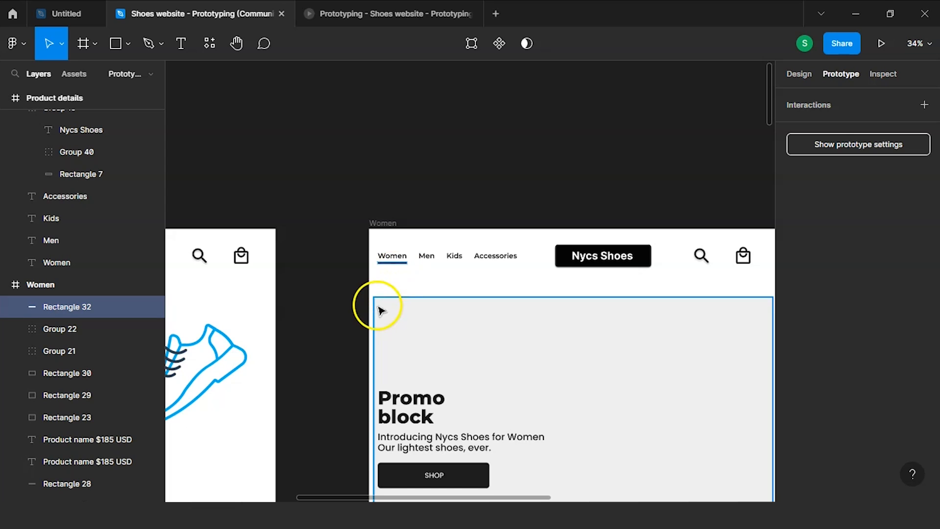
left_click(414, 238)
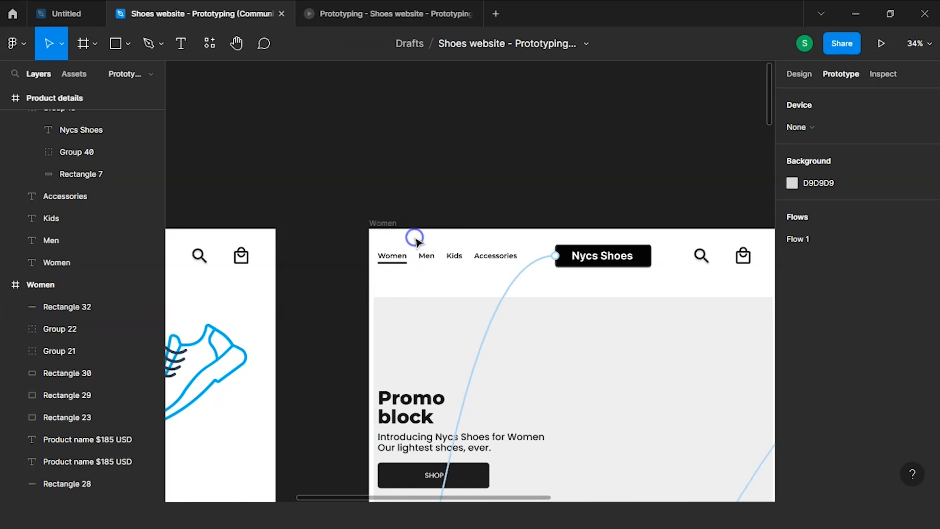
left_click(413, 262)
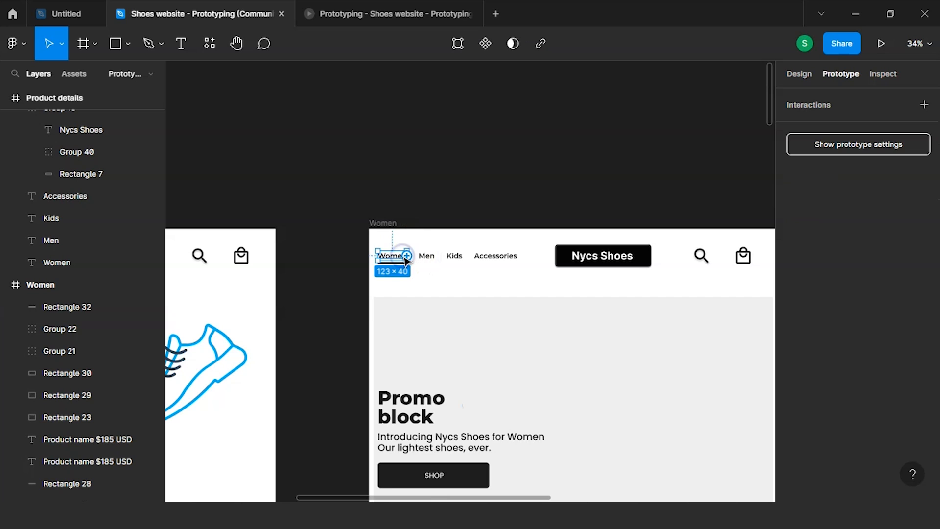
left_click_drag(392, 260, 489, 377)
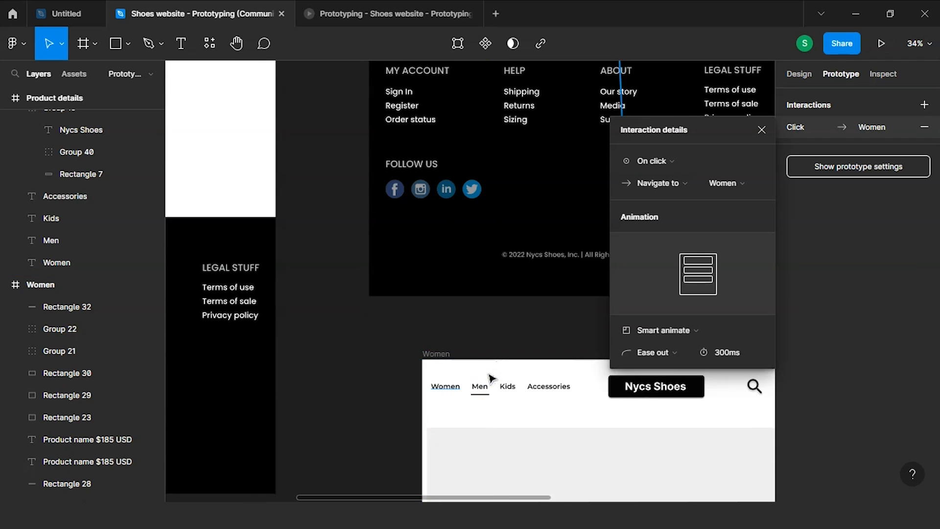
Step: Play the prototype from the original Women frame and follow its Women link to check the underline's Smart animate transition
scroll(494, 377, "down", 3)
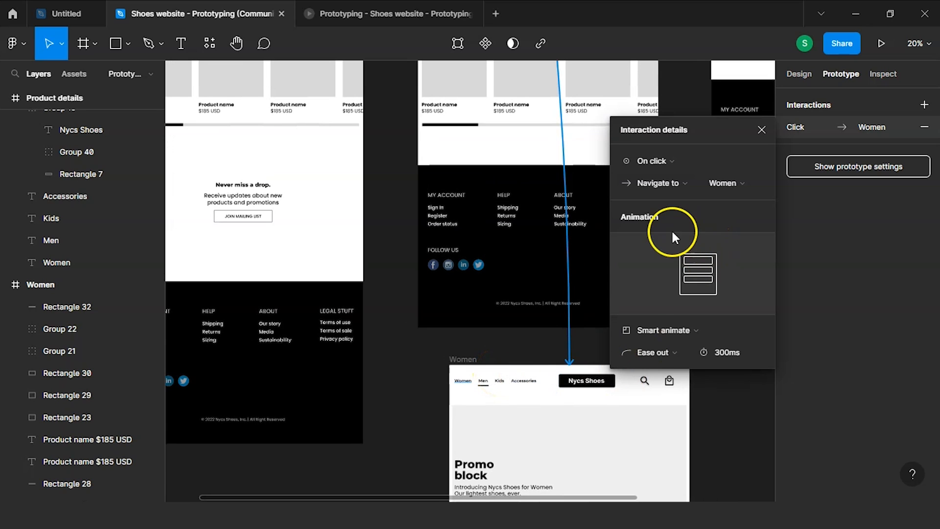
left_click(499, 158)
scroll(495, 162, "up", 4)
scroll(485, 171, "down", 3)
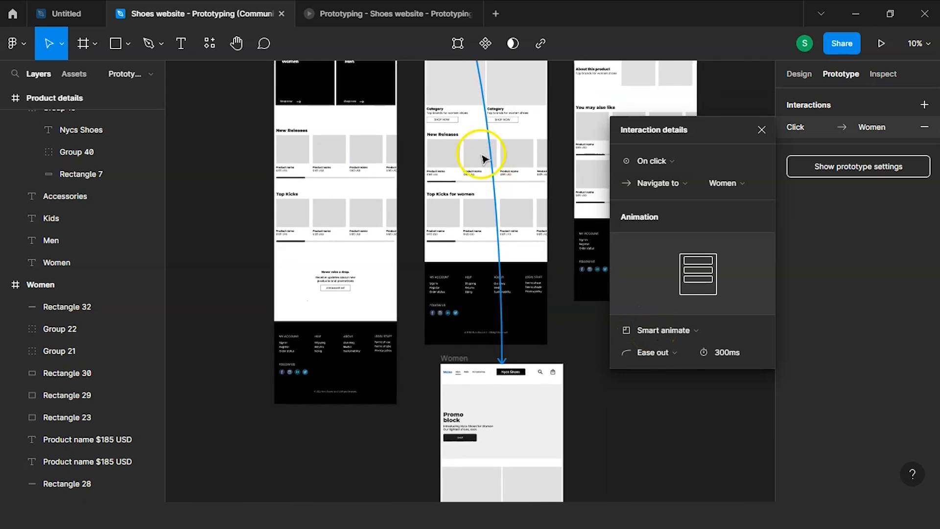
scroll(481, 149, "up", 5)
scroll(478, 134, "up", 3)
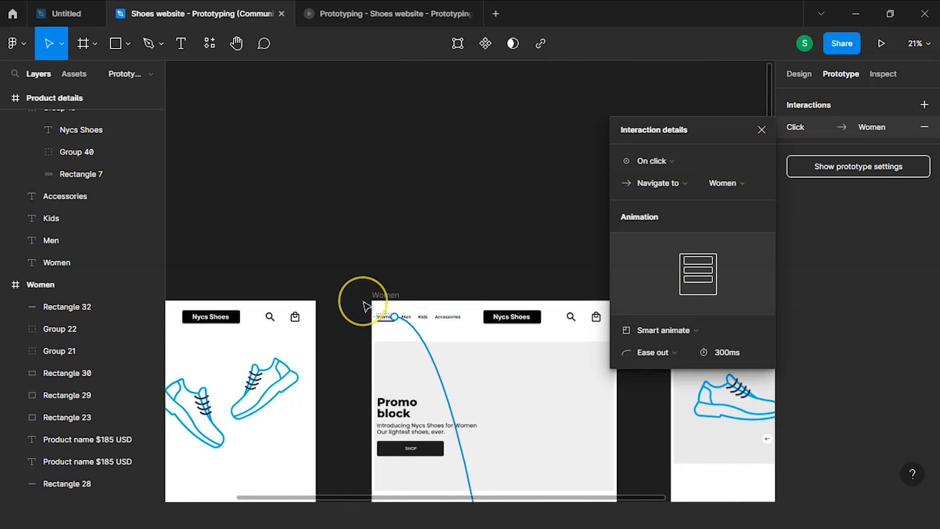
scroll(364, 304, "left", 2)
scroll(363, 305, "down", 1)
left_click(430, 272)
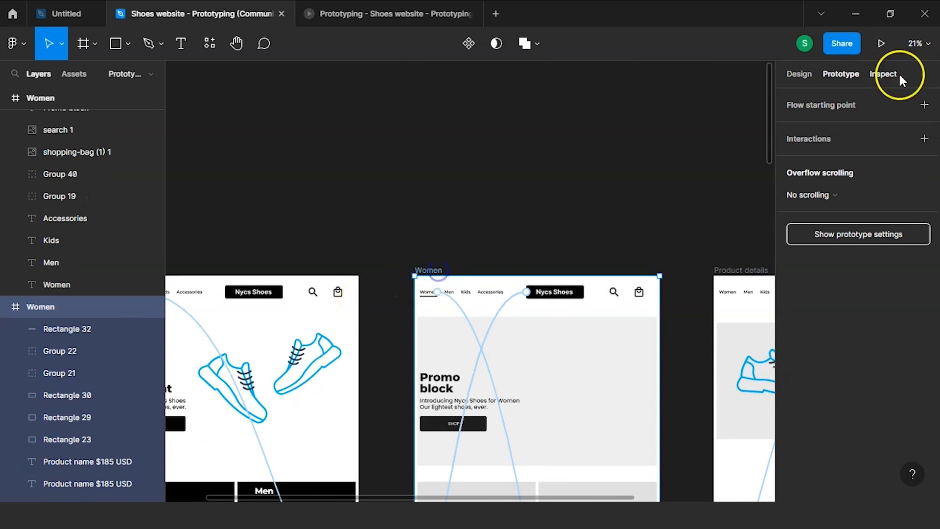
left_click(882, 43)
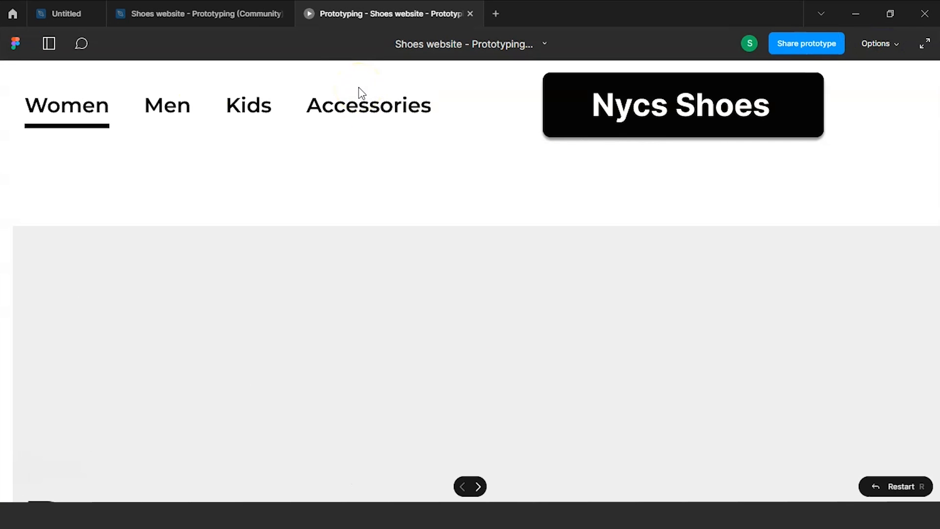
left_click(171, 208)
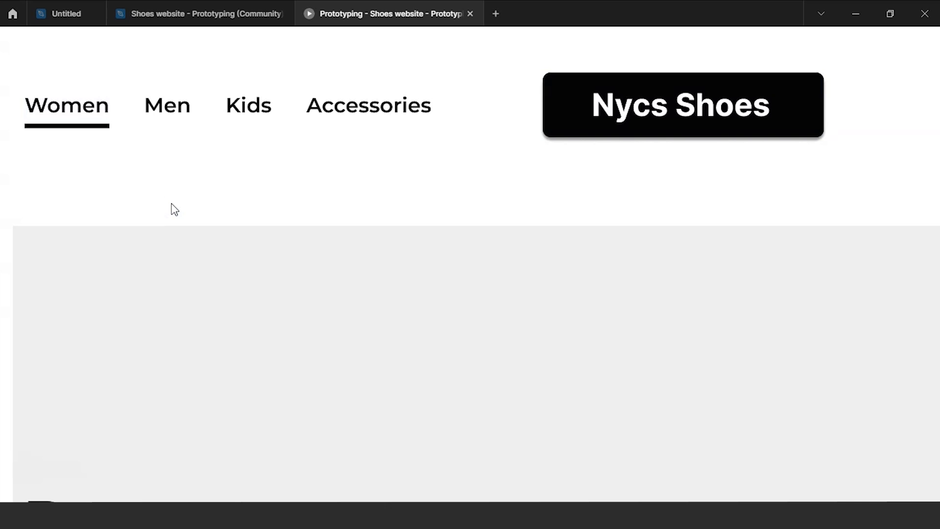
left_click(118, 175)
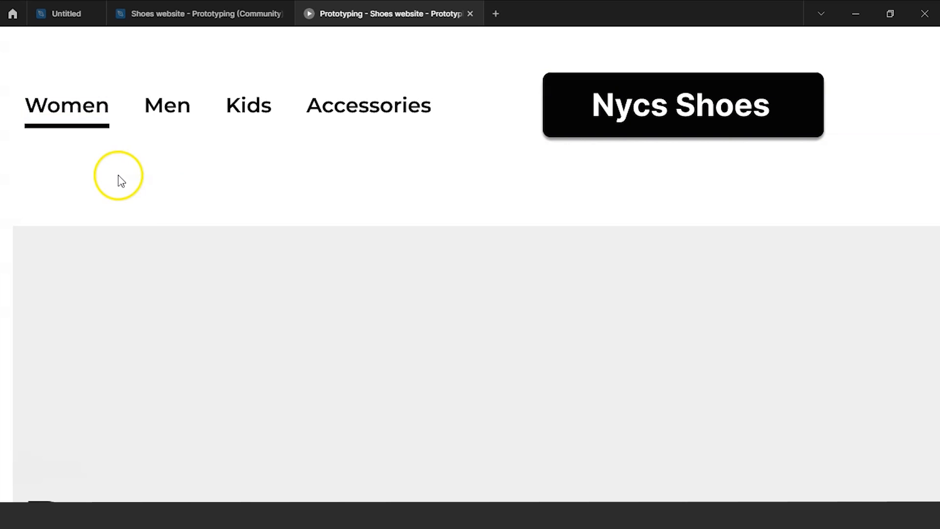
left_click(76, 106)
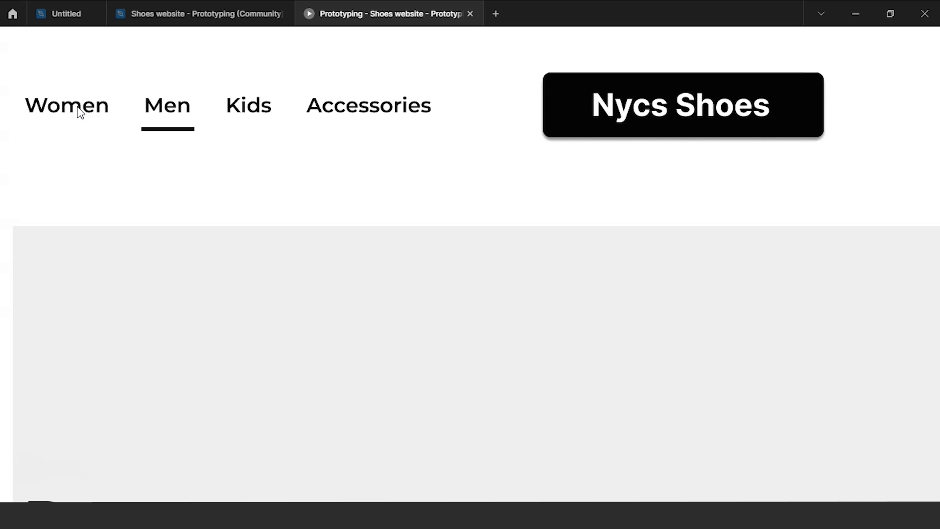
left_click(156, 149)
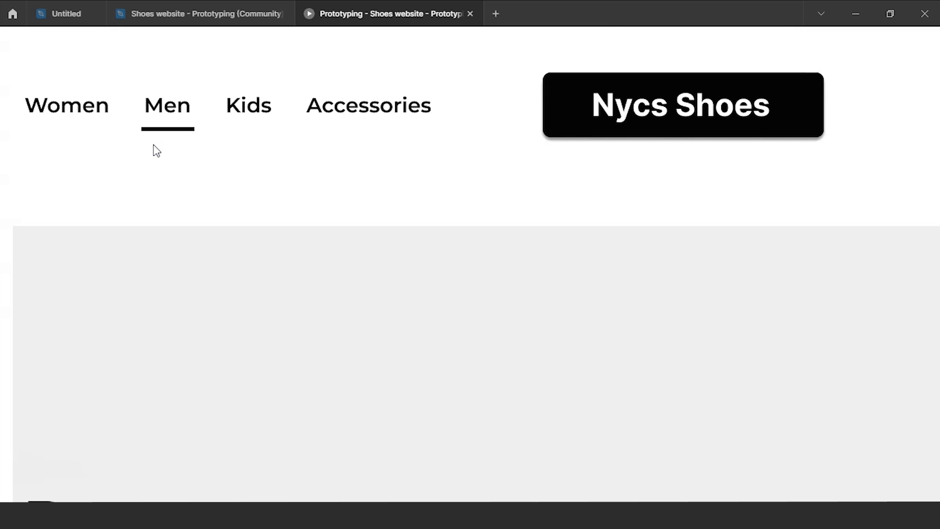
left_click(157, 185)
left_click(168, 192)
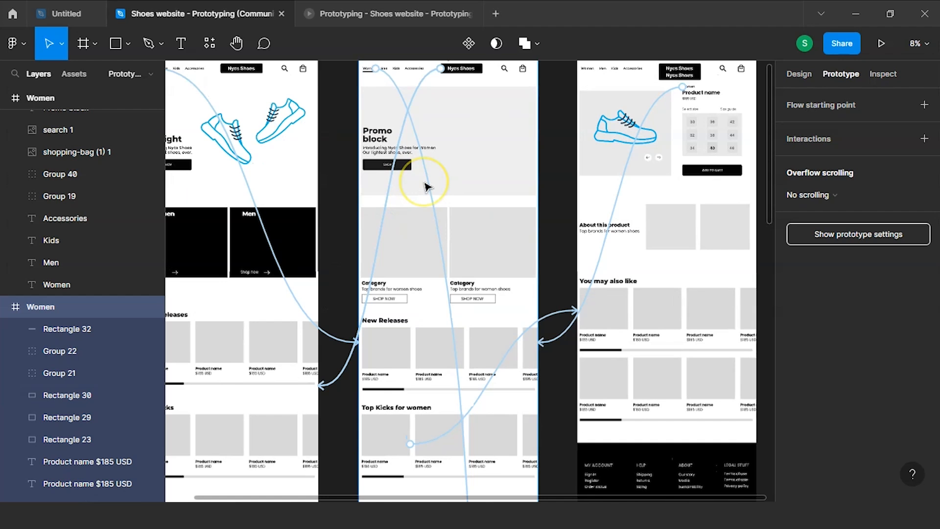
scroll(425, 184, "down", 3)
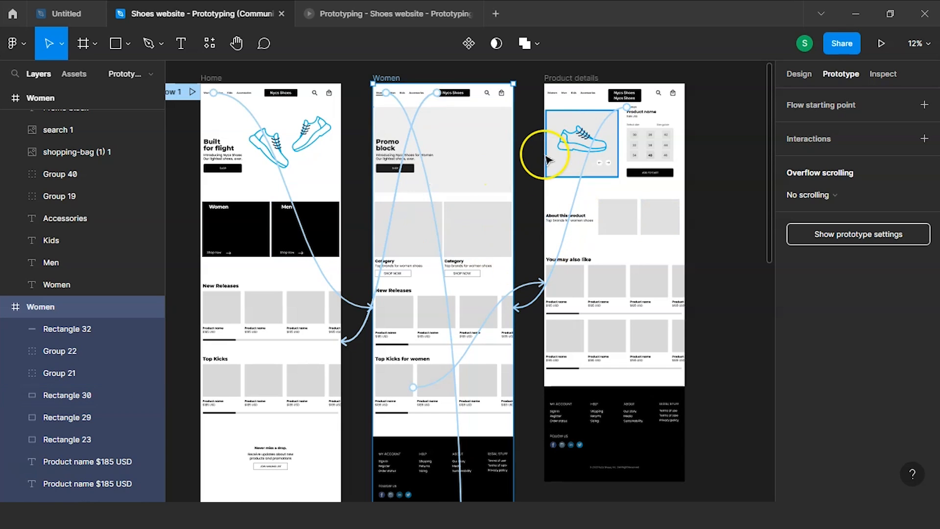
scroll(547, 159, "up", 1)
left_click(593, 161)
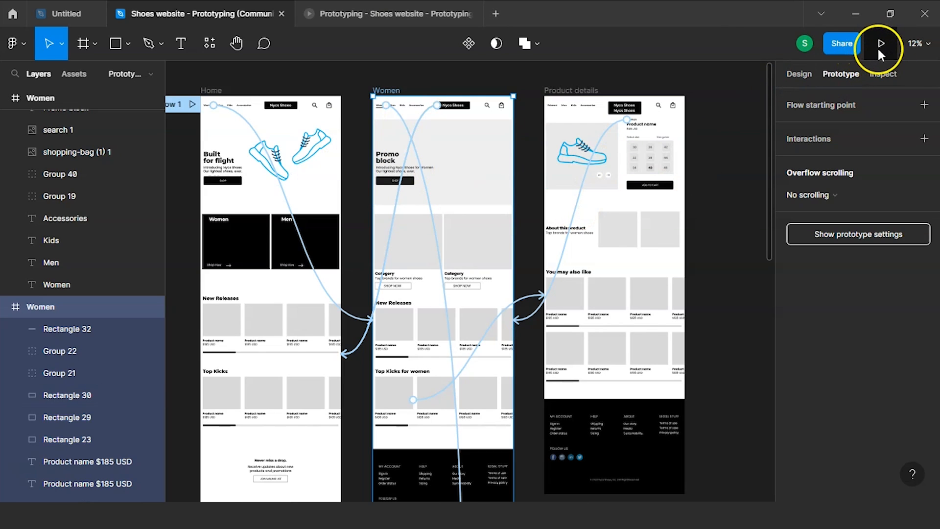
Step: Return to the running prototype preview and open its sharing settings
left_click(389, 13)
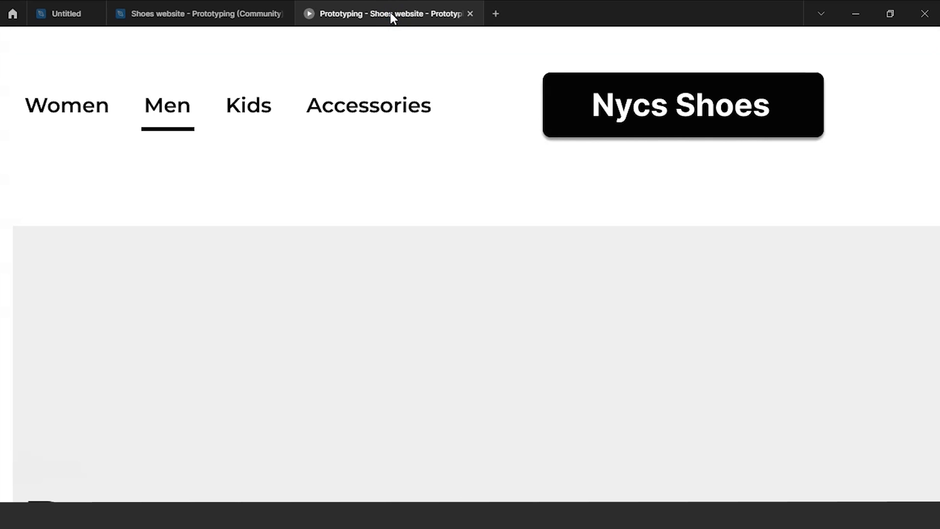
mouse_move(486, 67)
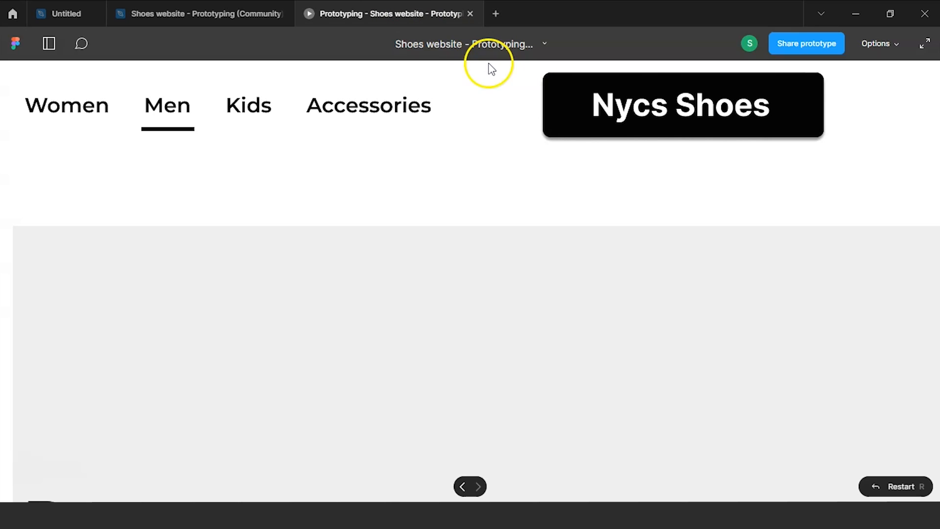
left_click(809, 44)
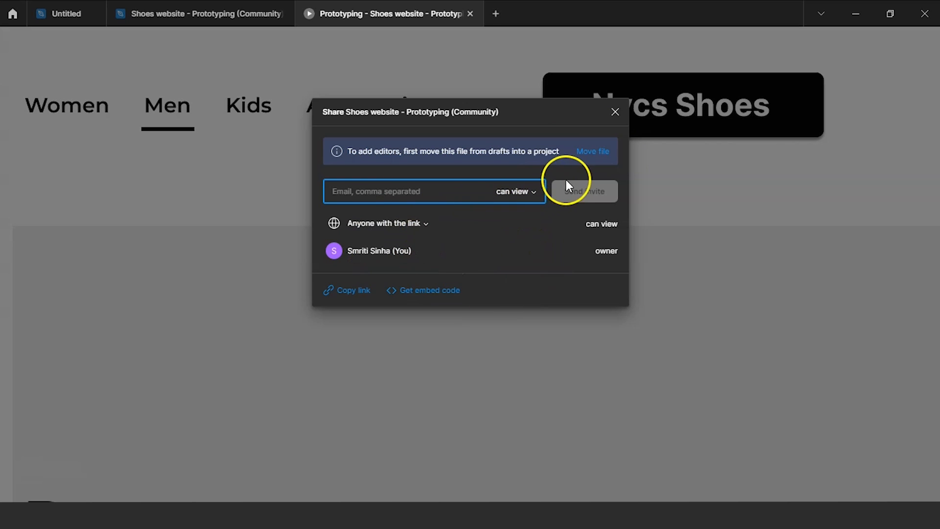
Step: Keep the invite permission at can view and copy the prototype's share link
left_click(524, 192)
left_click(525, 192)
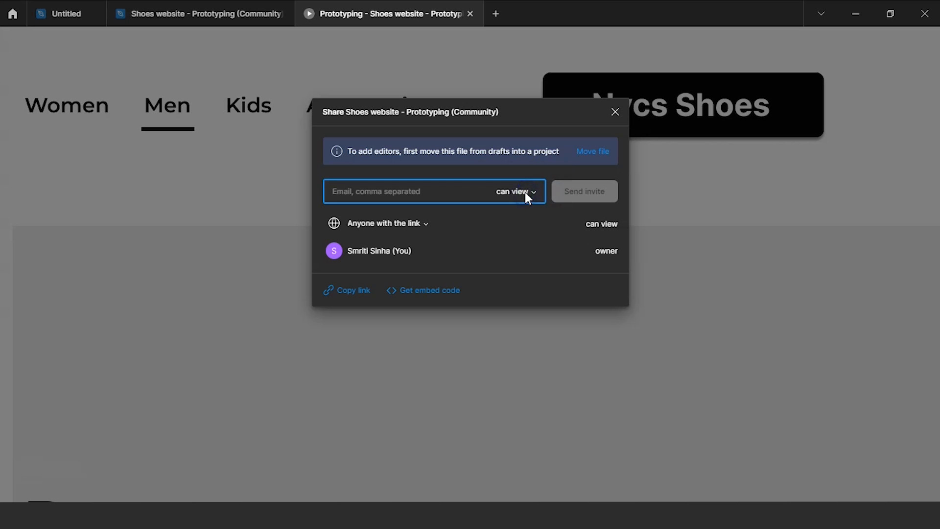
left_click(517, 216)
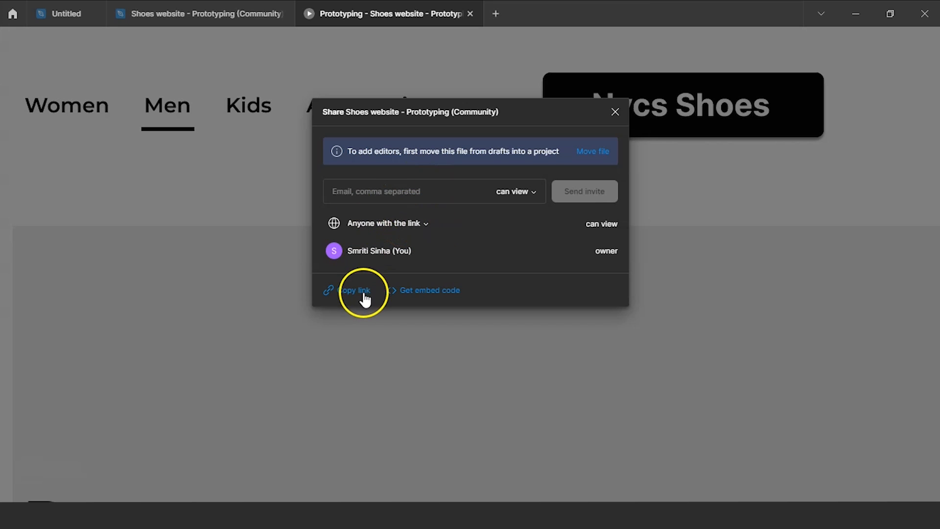
left_click(349, 297)
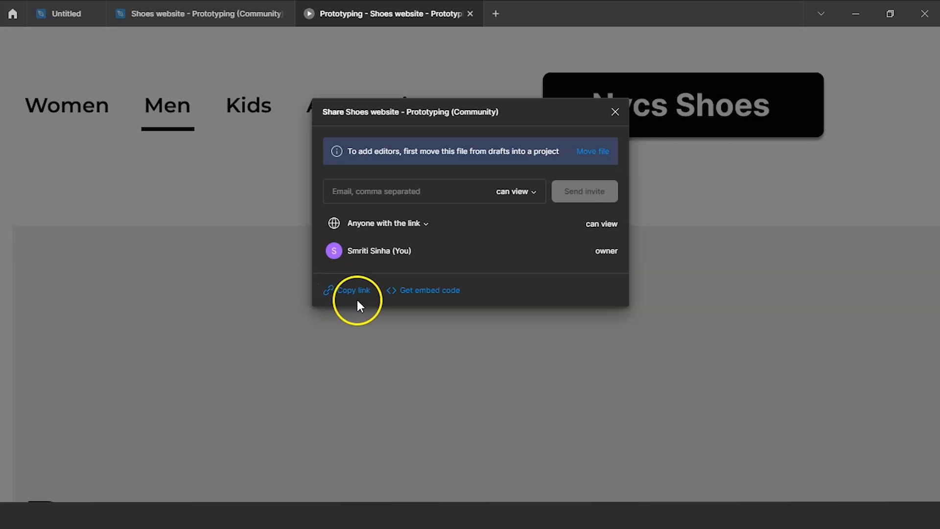